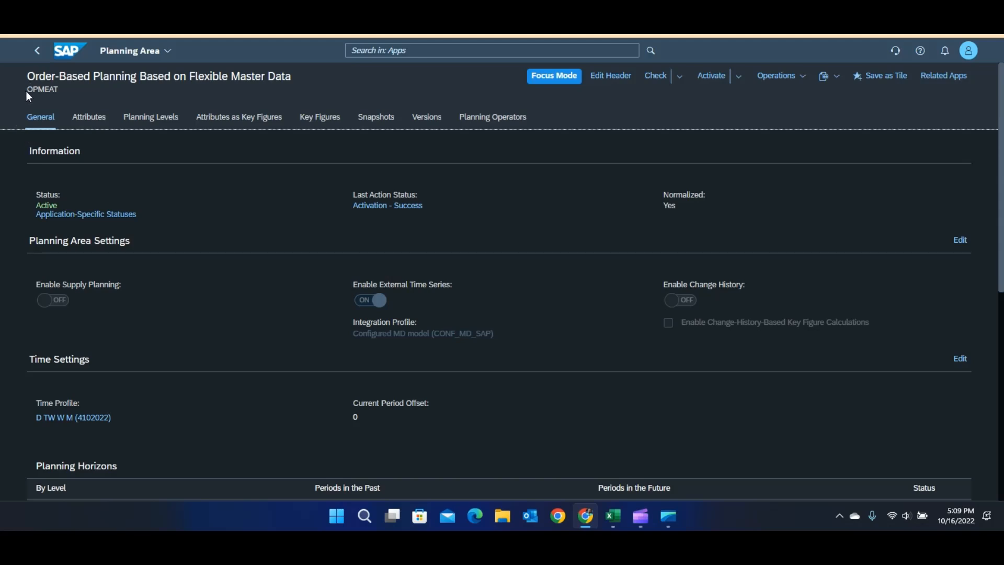
- Check the planning area's ID and the integration profile assigned to its external time series
{"action": "left_click_drag", "start_coordinate": [26, 91], "coordinate": [47, 91]}
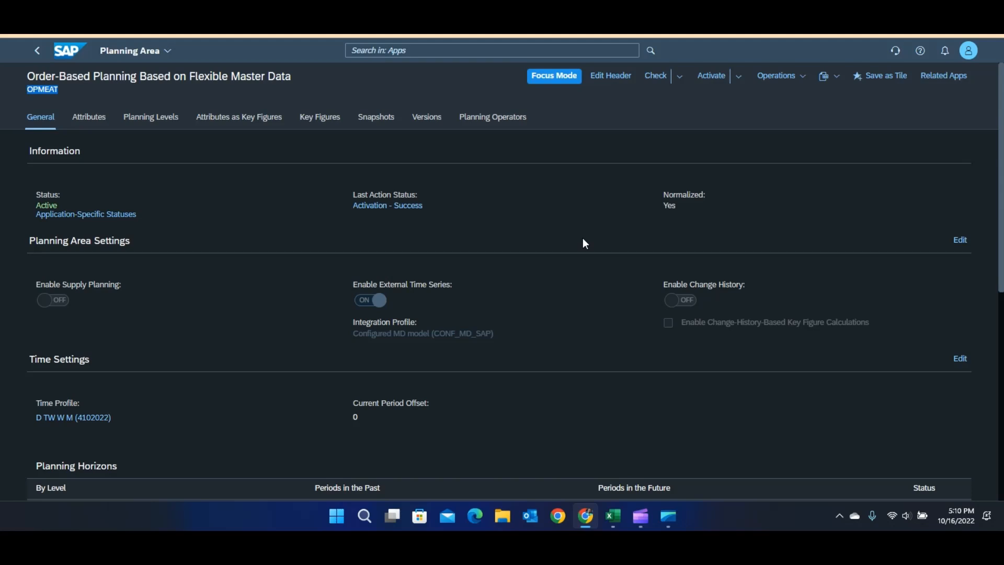
{"action": "left_click_drag", "start_coordinate": [352, 322], "coordinate": [423, 322]}
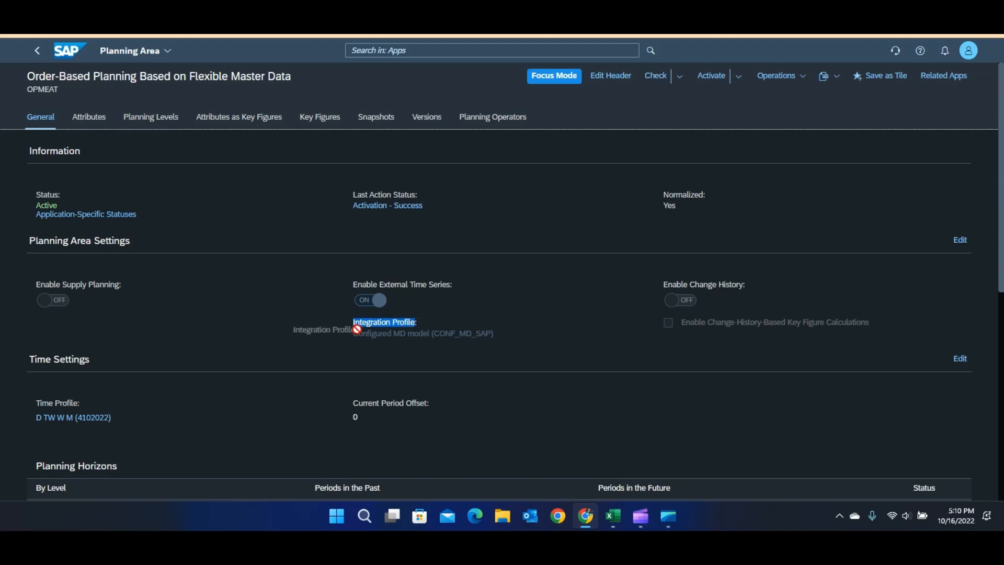
{"action": "left_click", "coordinate": [359, 330]}
{"action": "left_click_drag", "start_coordinate": [352, 322], "coordinate": [419, 322]}
{"action": "left_click", "coordinate": [424, 319]}
{"action": "triple_click", "coordinate": [425, 320]}
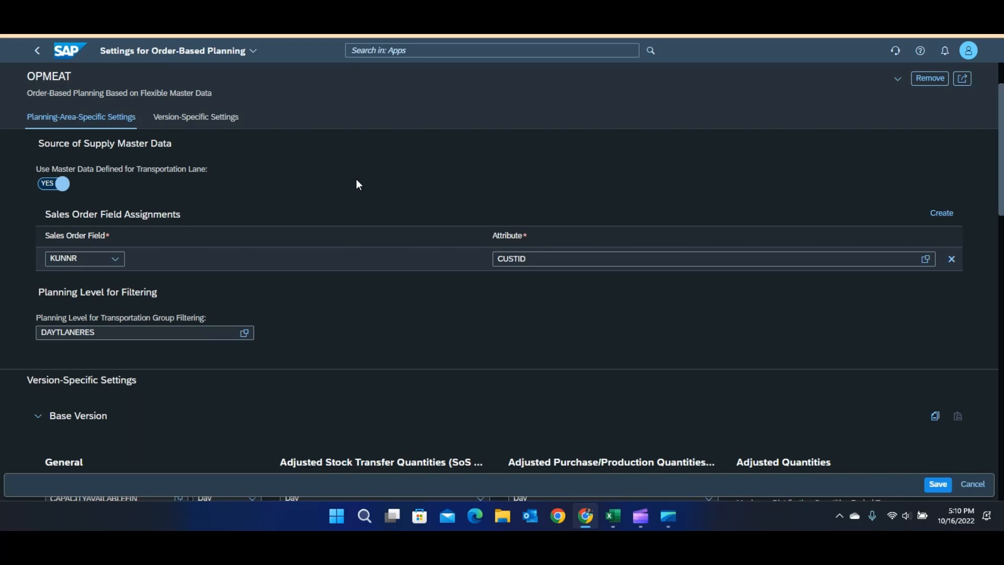
- Open Settings for Order-Based Planning from the Order-Based Planning Configuration group and start editing the OPMEAT settings
{"action": "left_click", "coordinate": [33, 49]}
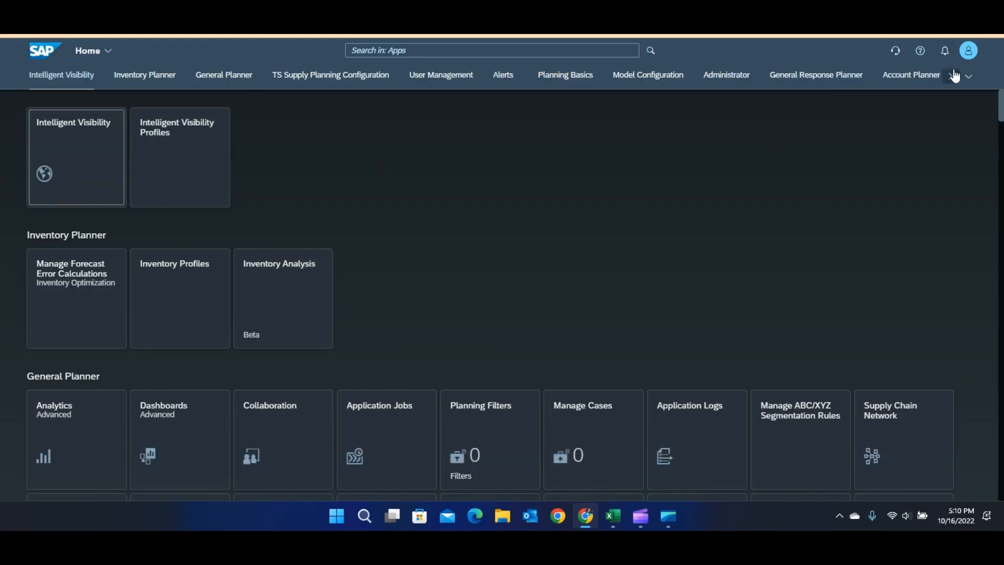
{"action": "left_click", "coordinate": [966, 85]}
{"action": "left_click", "coordinate": [886, 294]}
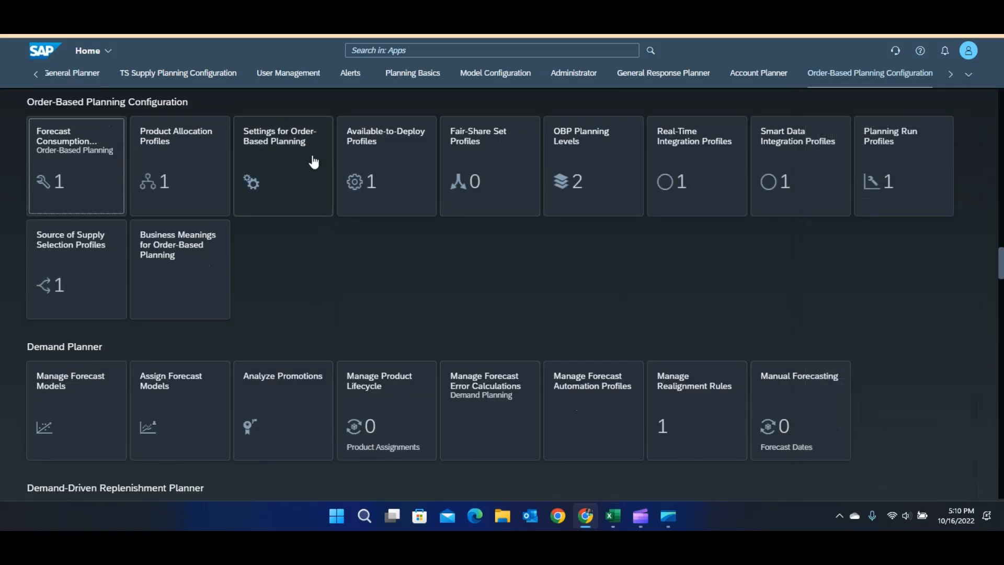
{"action": "left_click", "coordinate": [274, 149]}
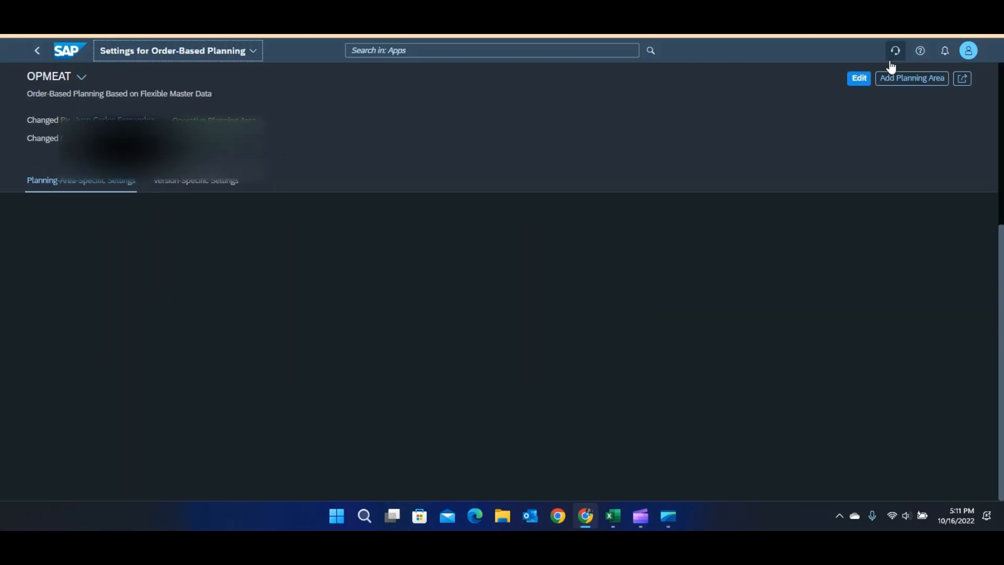
{"action": "left_click", "coordinate": [861, 78]}
- Review the planning-area-specific settings, including sales order field assignments and the planning levels available for transportation group filtering
{"action": "scroll", "coordinate": [618, 255], "scroll_direction": "down", "scroll_amount": 5}
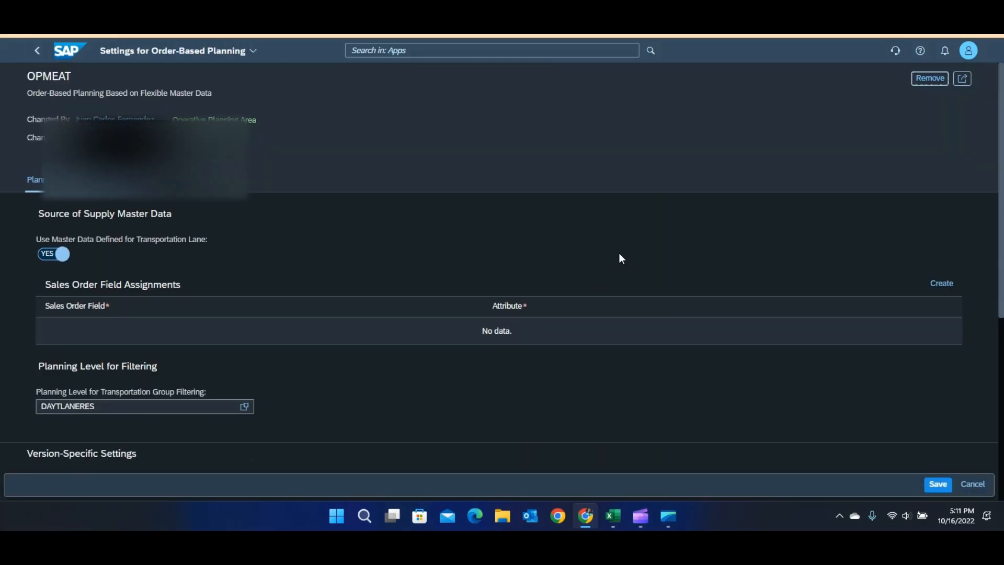
{"action": "scroll", "coordinate": [618, 253], "scroll_direction": "up", "scroll_amount": 6}
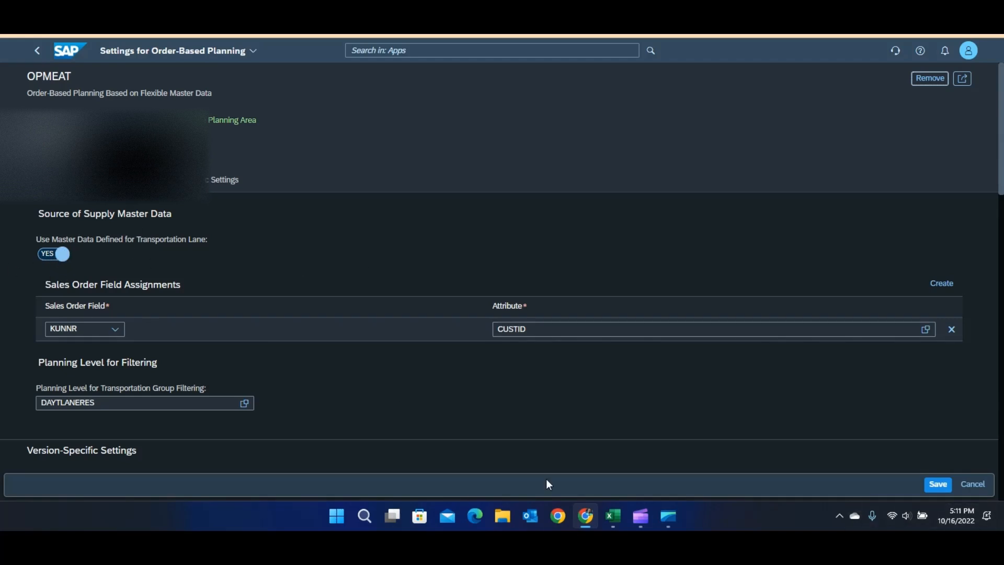
{"action": "scroll", "coordinate": [291, 344], "scroll_direction": "down", "scroll_amount": 2}
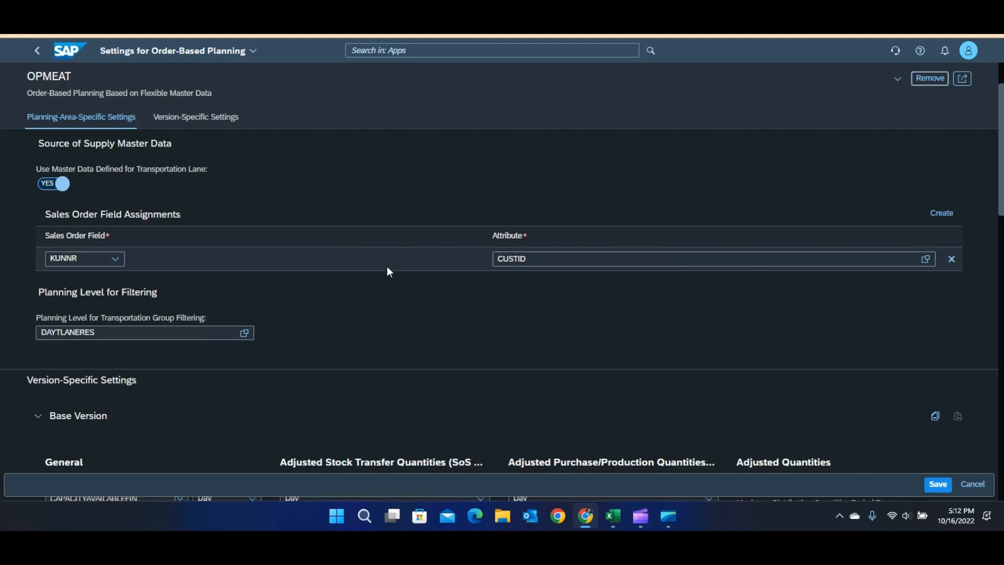
{"action": "scroll", "coordinate": [387, 271], "scroll_direction": "down", "scroll_amount": 1}
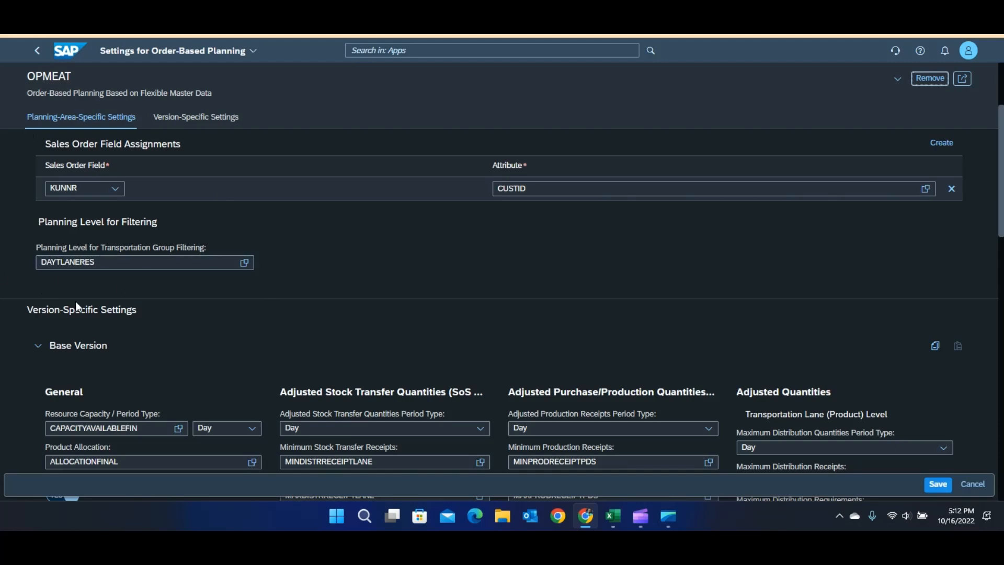
{"action": "left_click", "coordinate": [244, 262]}
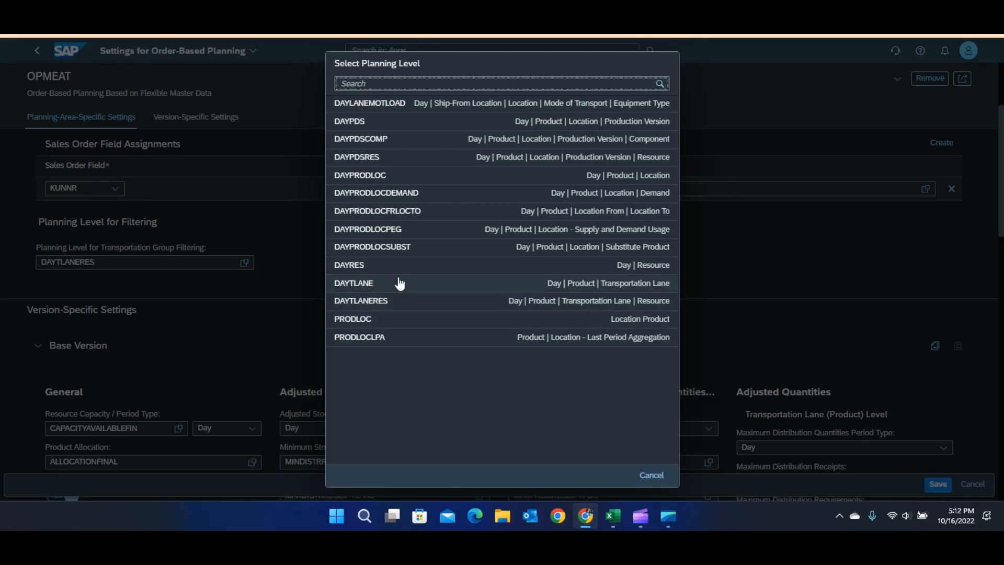
{"action": "left_click", "coordinate": [651, 475]}
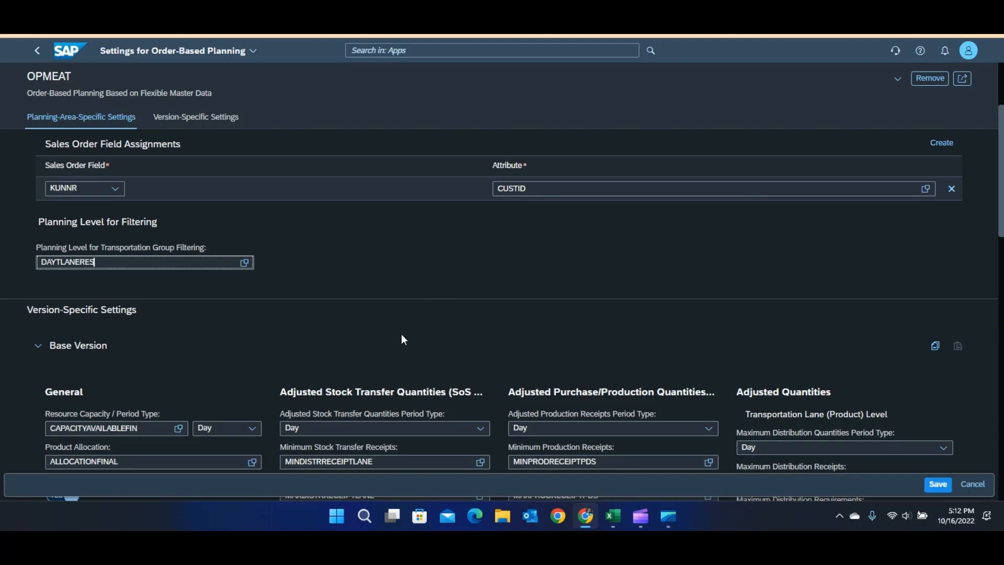
- Examine the Base Version's key figure assignments, from adjusted quantities, stock and optimizer costs through interactive planning quantities and forecasts
{"action": "scroll", "coordinate": [467, 270], "scroll_direction": "down", "scroll_amount": 3}
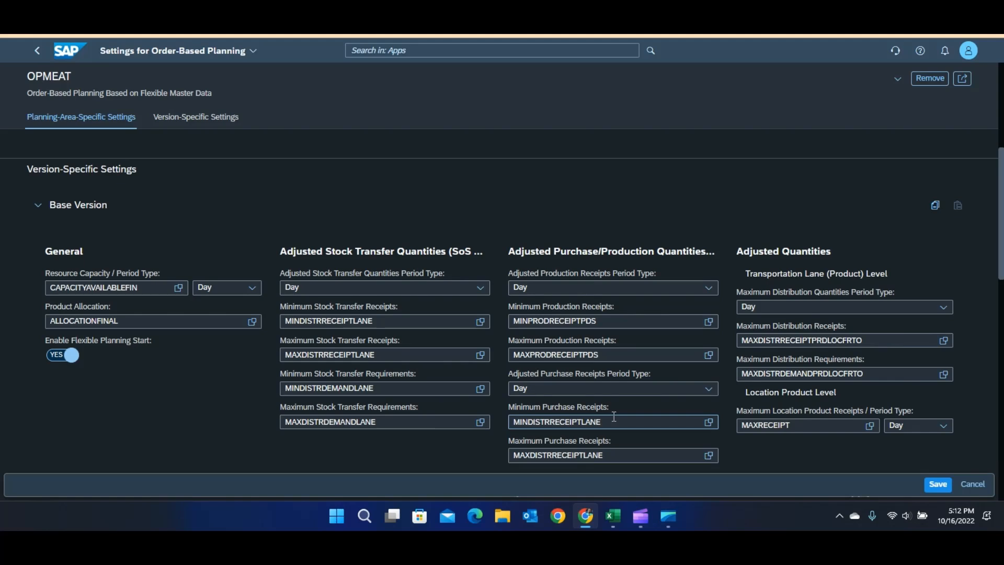
{"action": "scroll", "coordinate": [253, 216], "scroll_direction": "down", "scroll_amount": 1}
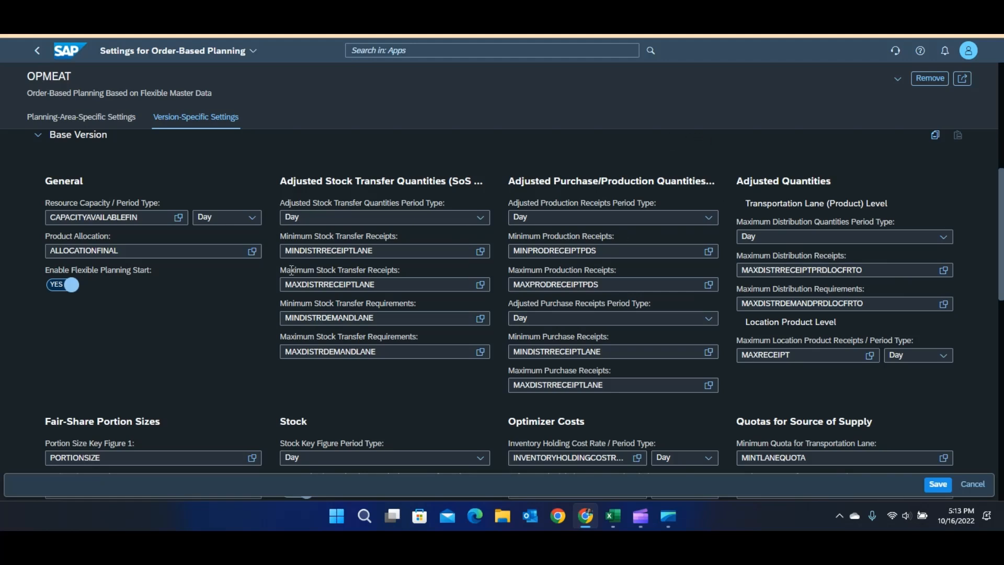
{"action": "scroll", "coordinate": [460, 249], "scroll_direction": "down", "scroll_amount": 1}
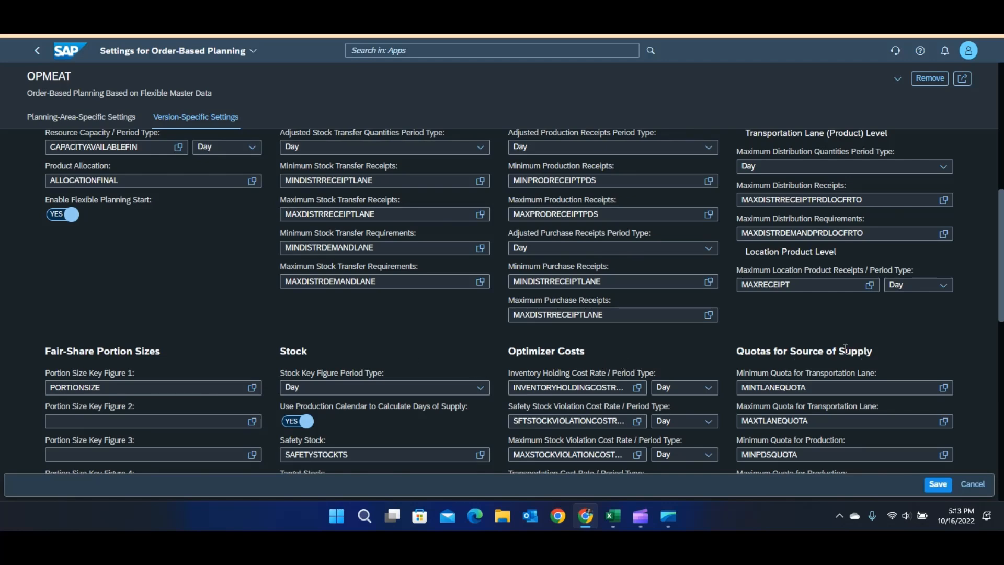
{"action": "scroll", "coordinate": [845, 348], "scroll_direction": "down", "scroll_amount": 1}
{"action": "scroll", "coordinate": [796, 293], "scroll_direction": "up", "scroll_amount": 2}
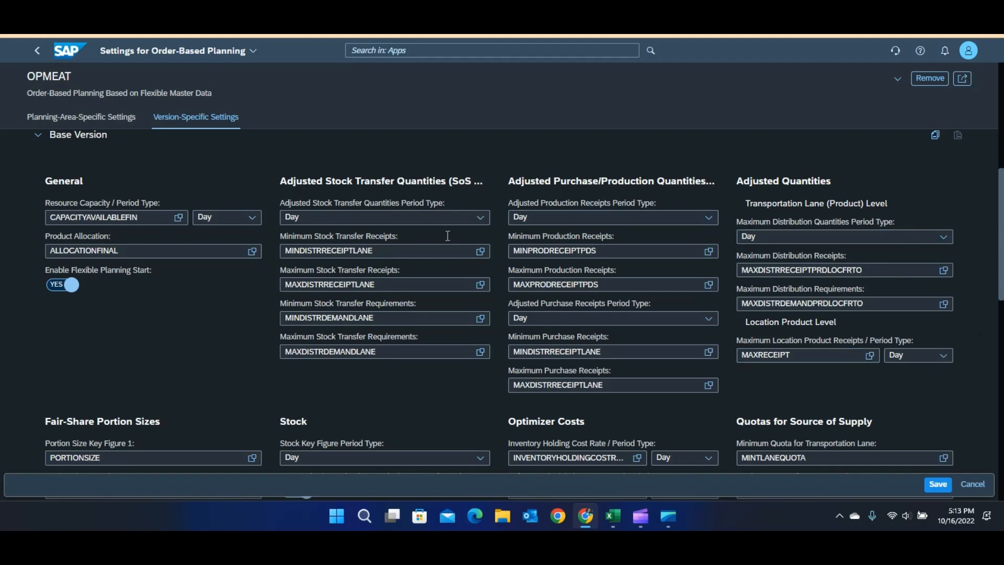
{"action": "scroll", "coordinate": [444, 204], "scroll_direction": "down", "scroll_amount": 2}
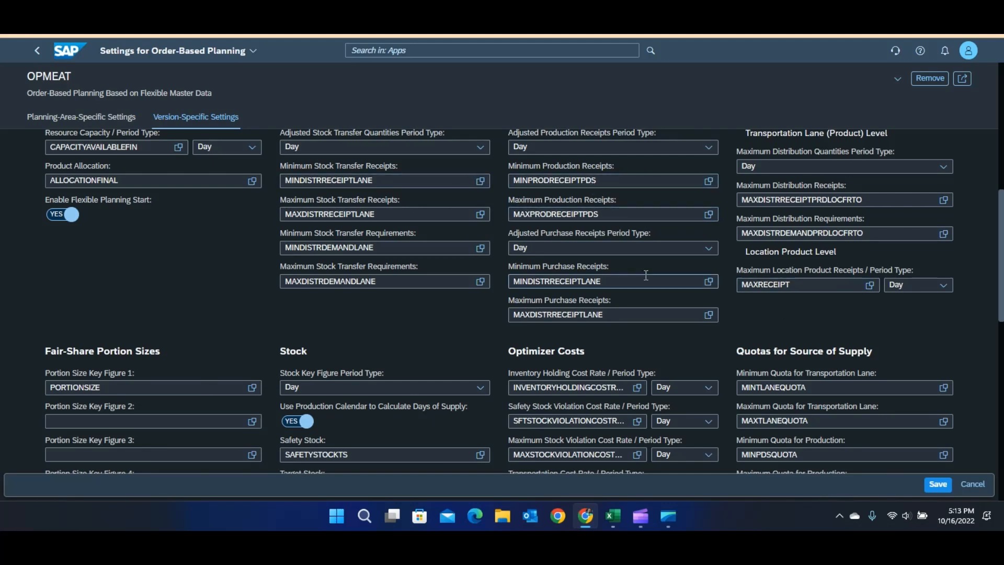
{"action": "scroll", "coordinate": [168, 246], "scroll_direction": "down", "scroll_amount": 7}
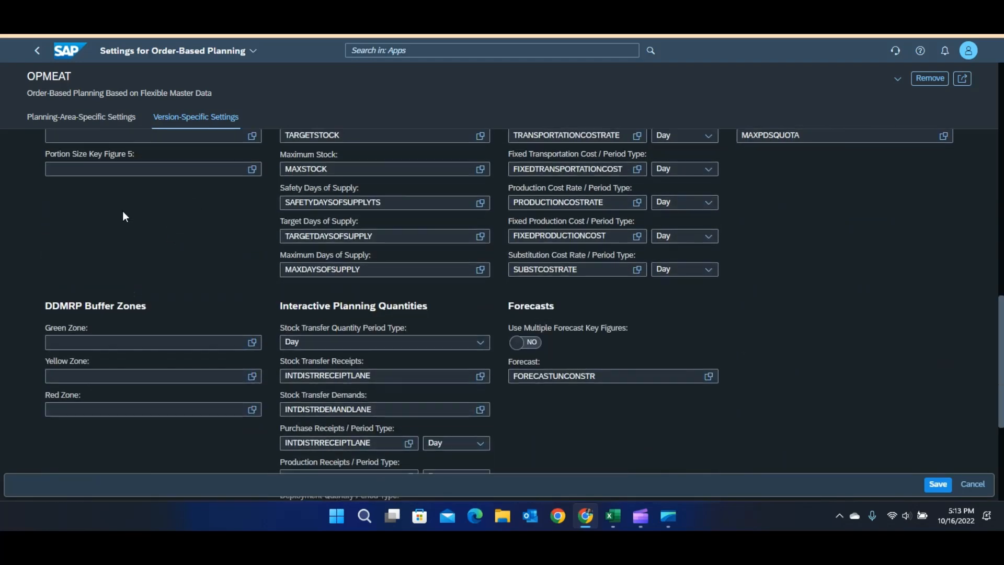
{"action": "scroll", "coordinate": [124, 214], "scroll_direction": "down", "scroll_amount": 2}
{"action": "scroll", "coordinate": [293, 231], "scroll_direction": "down", "scroll_amount": 1}
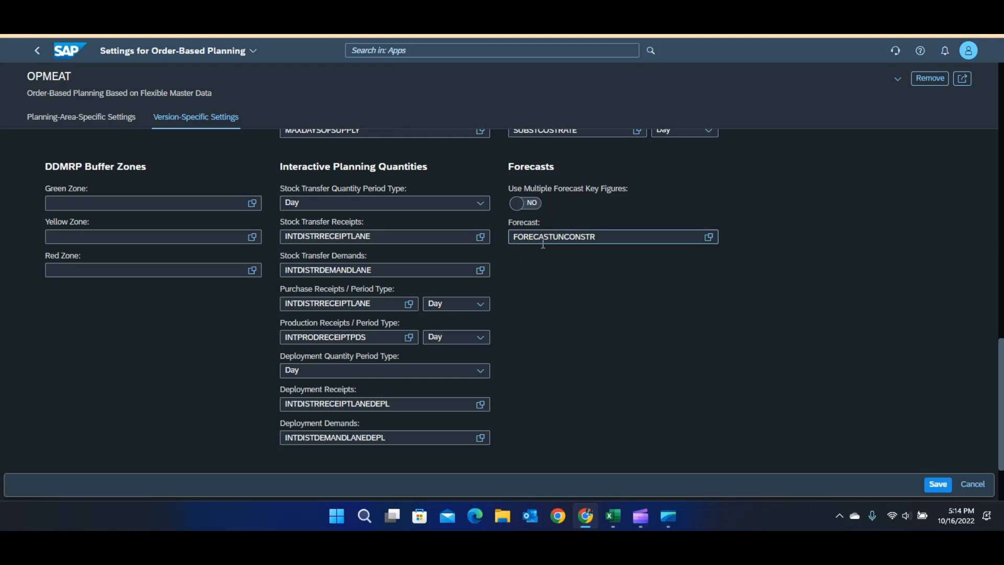
- Try to enable the use of multiple forecast key figures for the Base Version
{"action": "left_click", "coordinate": [600, 237]}
{"action": "left_click_drag", "start_coordinate": [599, 238], "coordinate": [504, 238]}
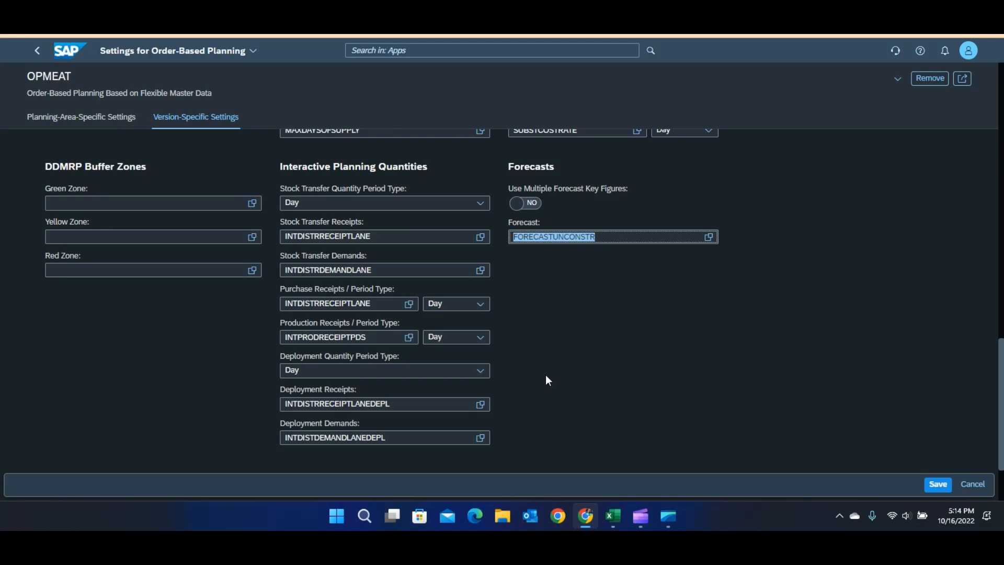
{"action": "left_click", "coordinate": [526, 203]}
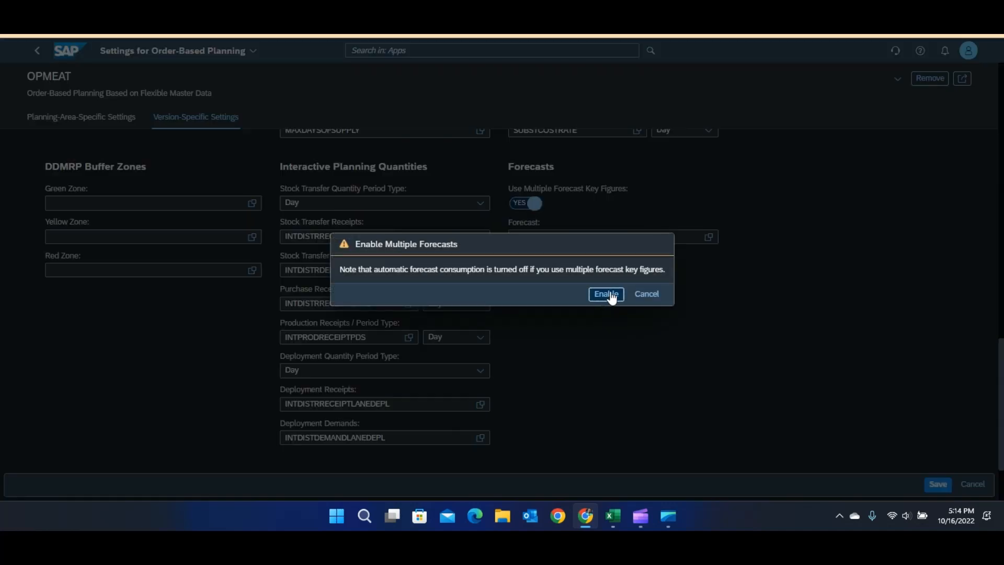
{"action": "left_click", "coordinate": [619, 295]}
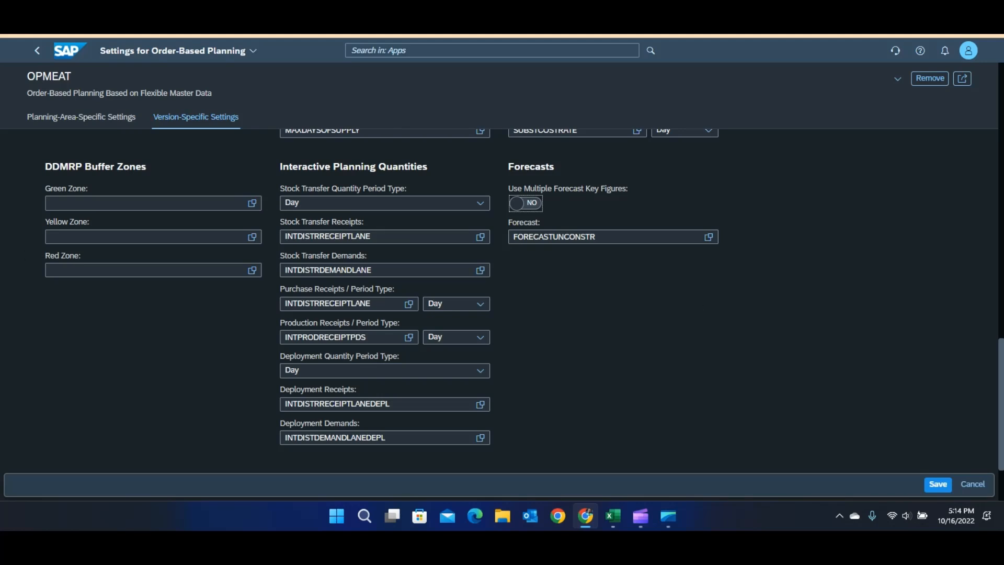
- Open OBP Planning Levels and compare the attributes assigned to the DAYPRODLOC and DAYPRODLOCCUST planning levels
{"action": "left_click", "coordinate": [32, 53]}
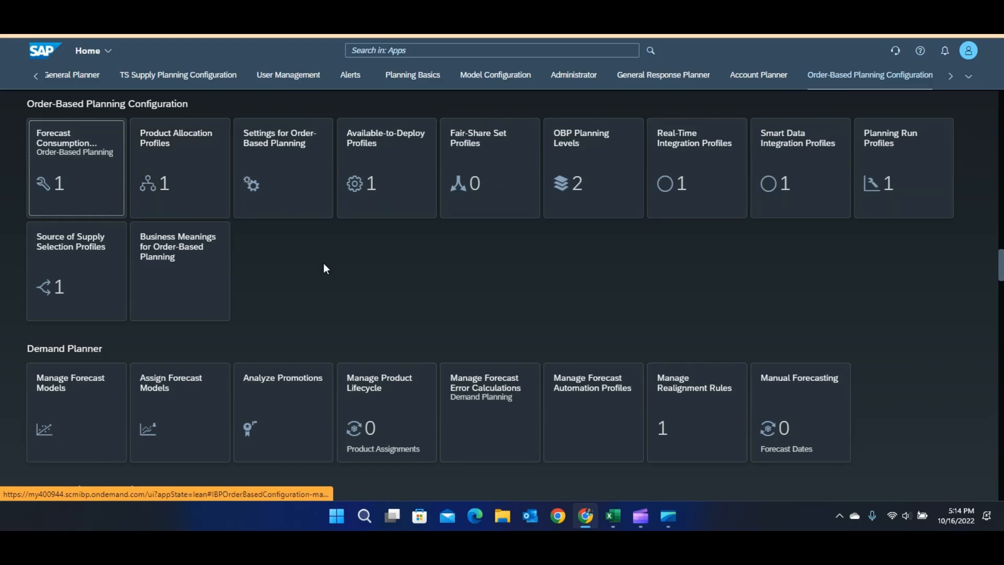
{"action": "left_click", "coordinate": [596, 152]}
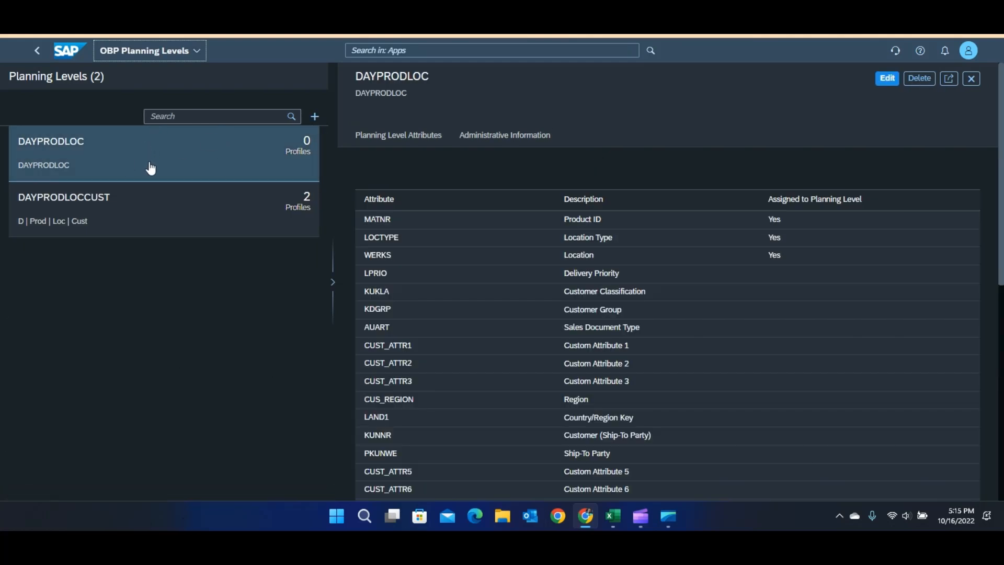
{"action": "left_click", "coordinate": [116, 167]}
{"action": "left_click", "coordinate": [166, 212]}
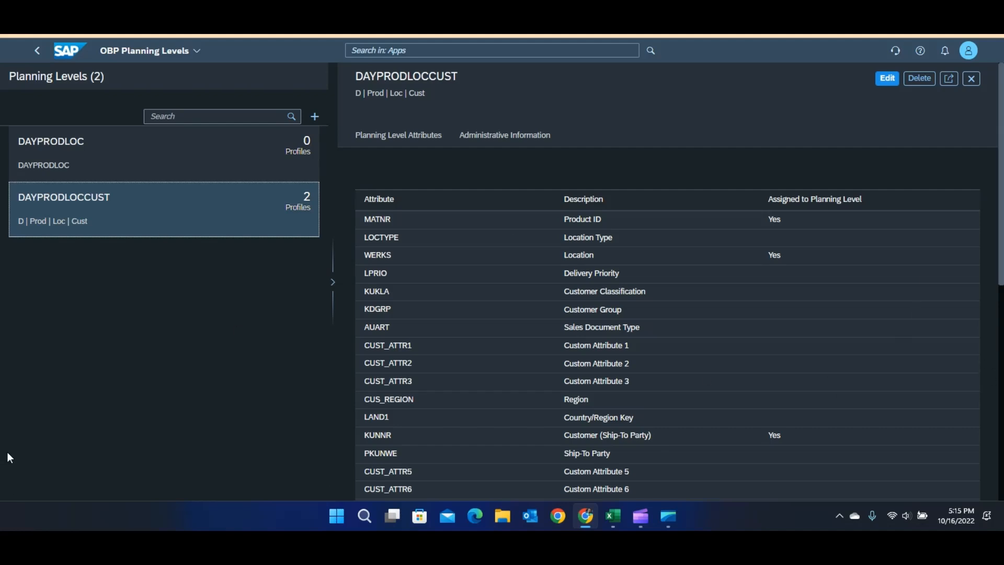
{"action": "left_click", "coordinate": [196, 150]}
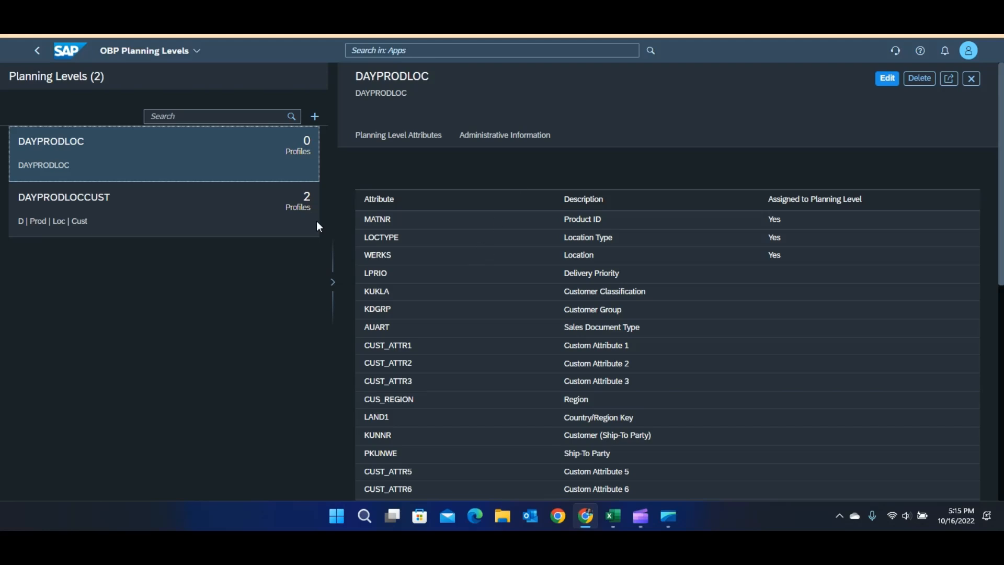
- Return to the home page, search the apps for "application" and open Application Jobs
{"action": "left_click", "coordinate": [29, 50]}
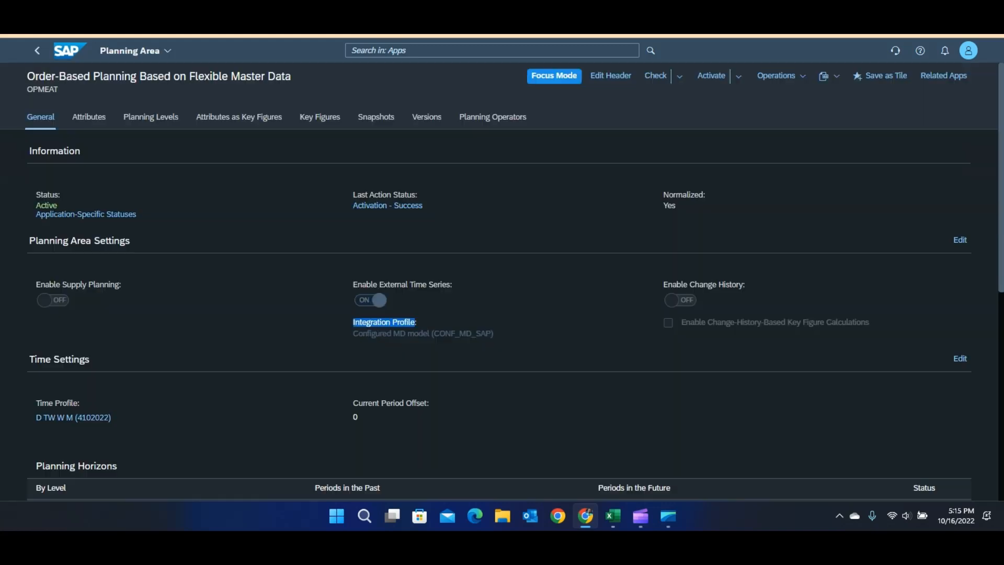
{"action": "left_click", "coordinate": [67, 51]}
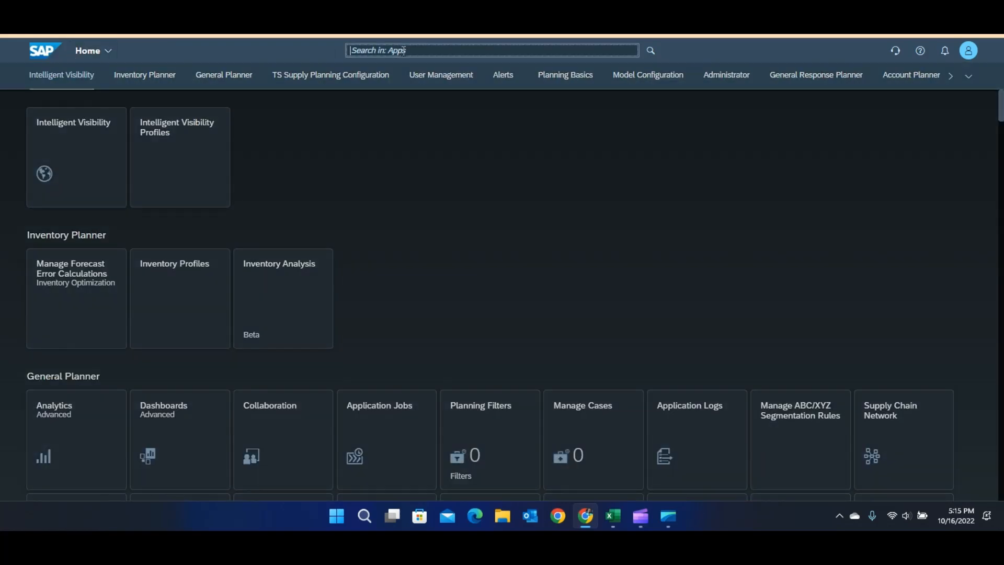
{"action": "type", "text": "appli"}
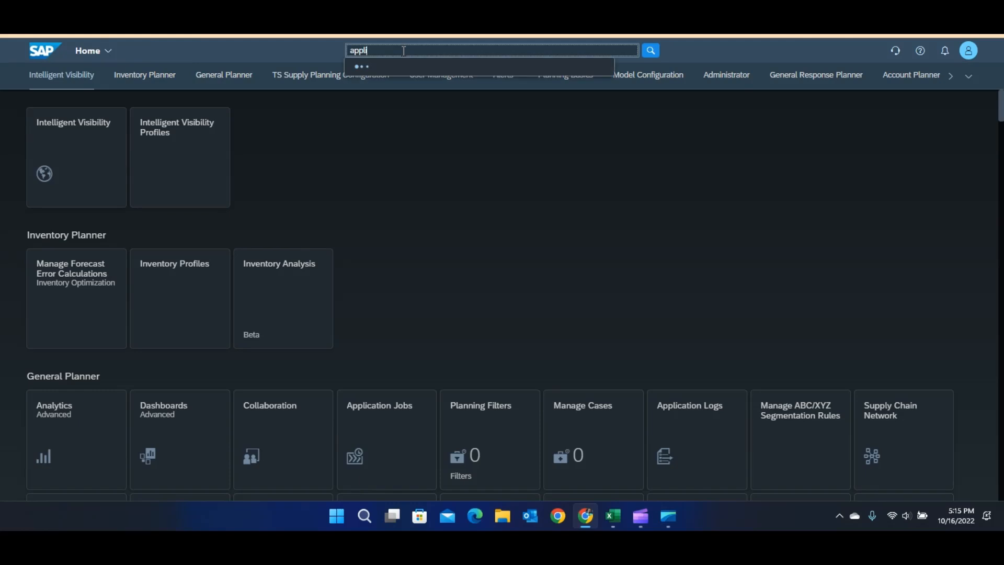
{"action": "type", "text": "cation"}
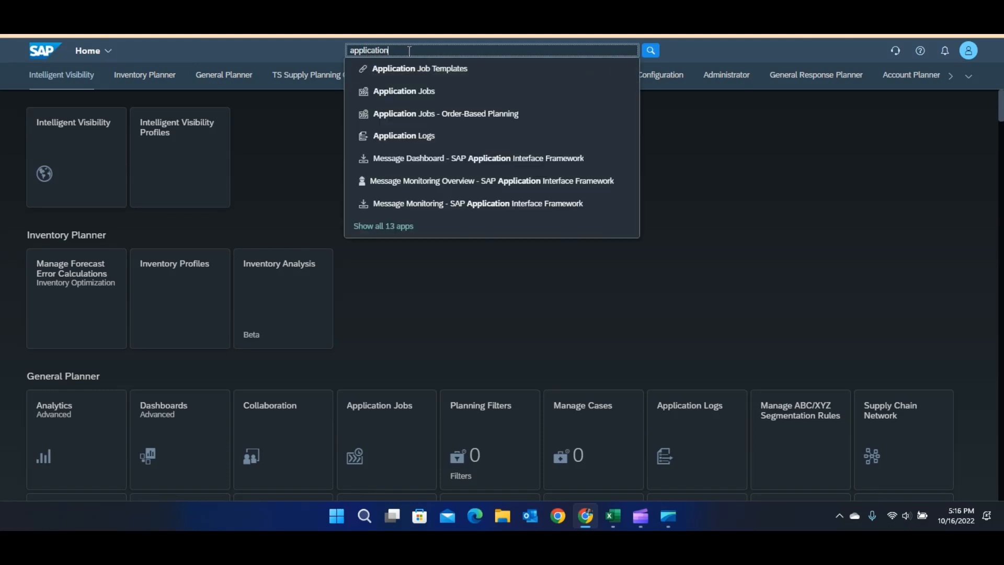
{"action": "left_click", "coordinate": [415, 97]}
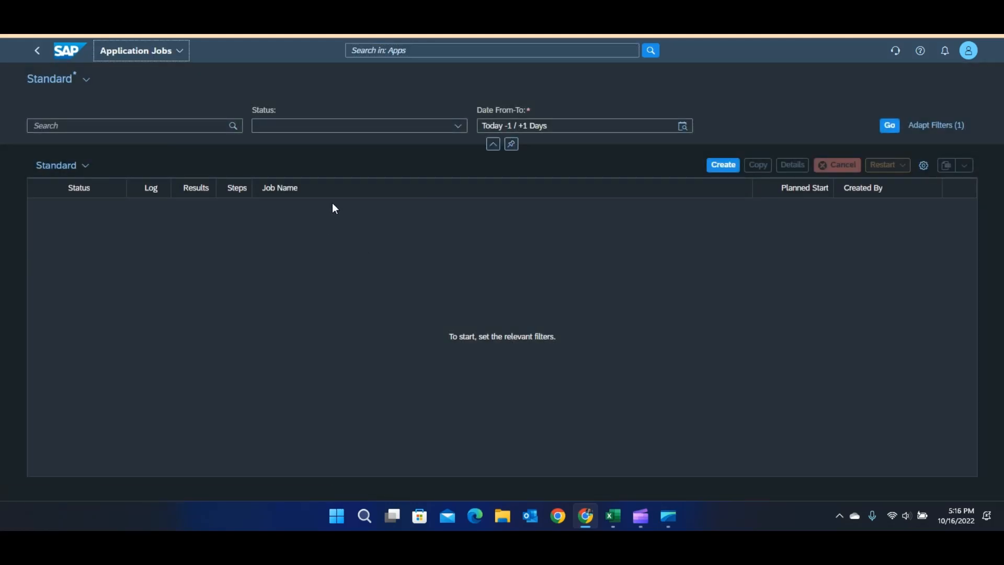
- Create a new application job, filter its job templates by "order" and choose Order-Based Planning: Activate Planning Level
{"action": "left_click", "coordinate": [731, 166]}
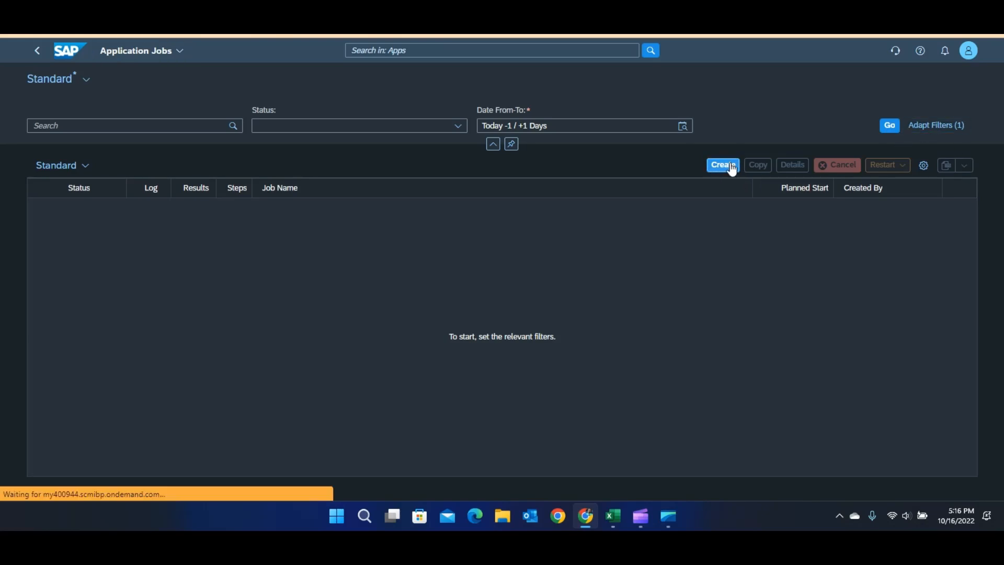
{"action": "left_click", "coordinate": [465, 188]}
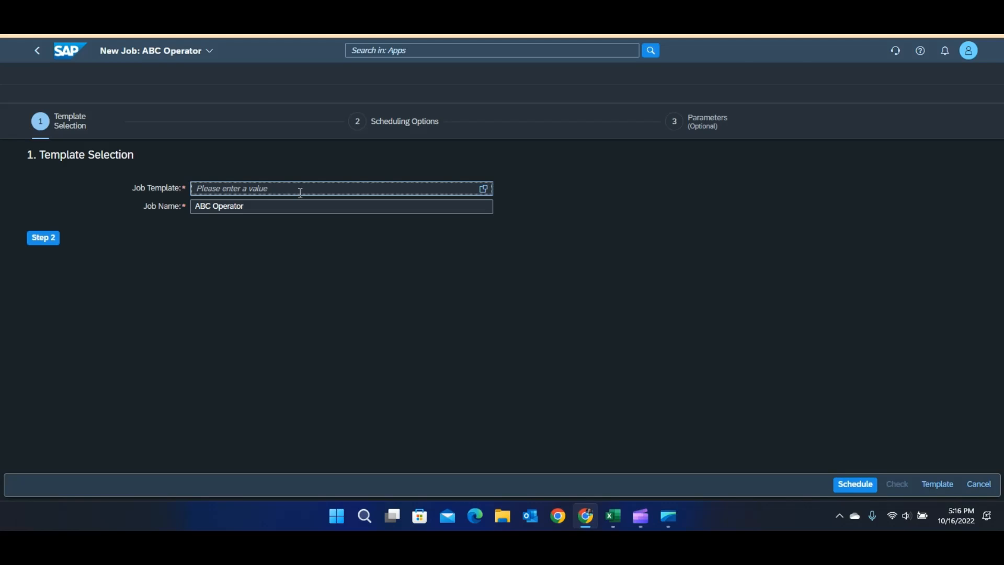
{"action": "type", "text": "order"}
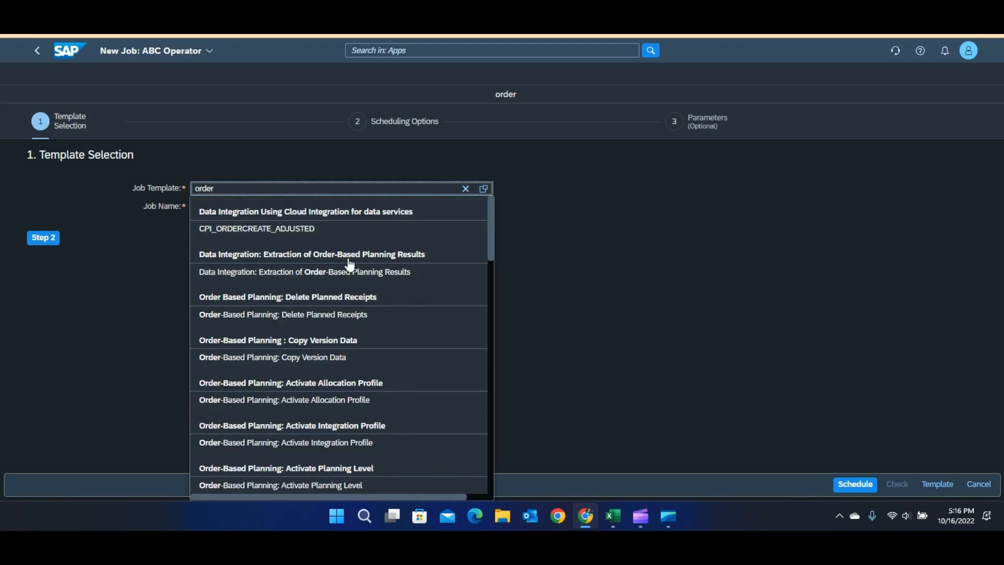
{"action": "scroll", "coordinate": [349, 262], "scroll_direction": "down", "scroll_amount": 2}
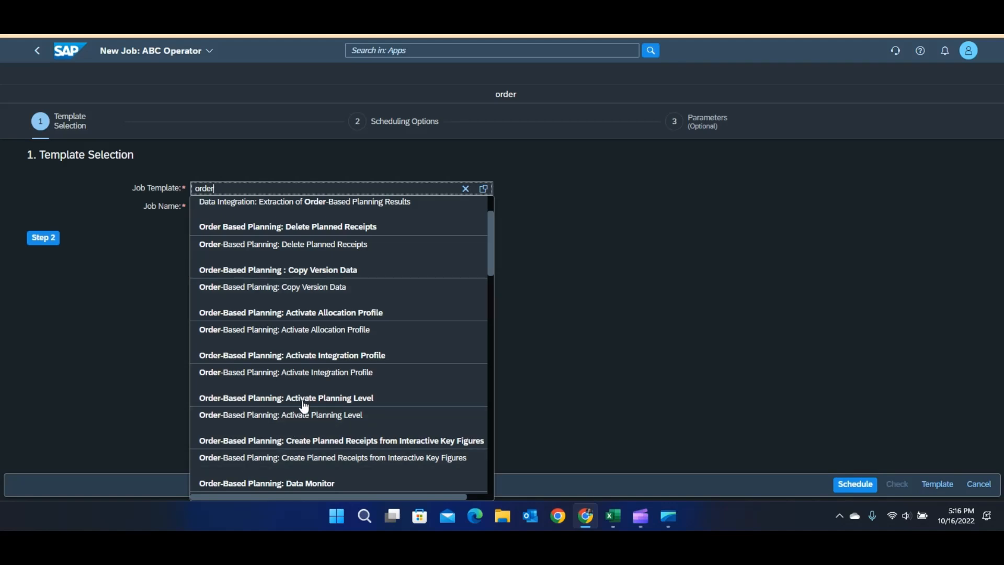
{"action": "left_click", "coordinate": [292, 416]}
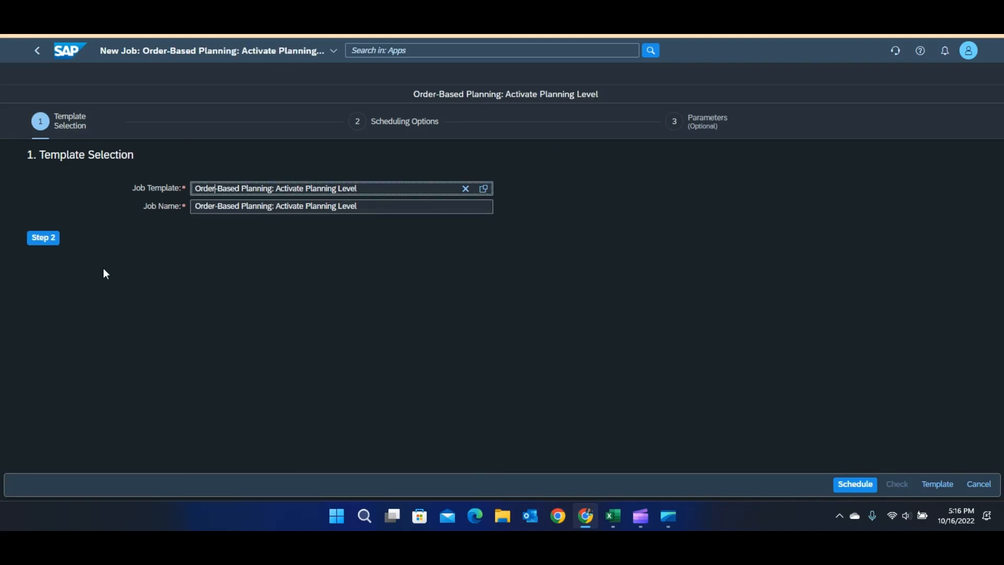
- Advance the job through scheduling options to its parameters, view the selectable planning levels and close the selection without choosing one
{"action": "left_click", "coordinate": [42, 239]}
{"action": "left_click", "coordinate": [41, 262]}
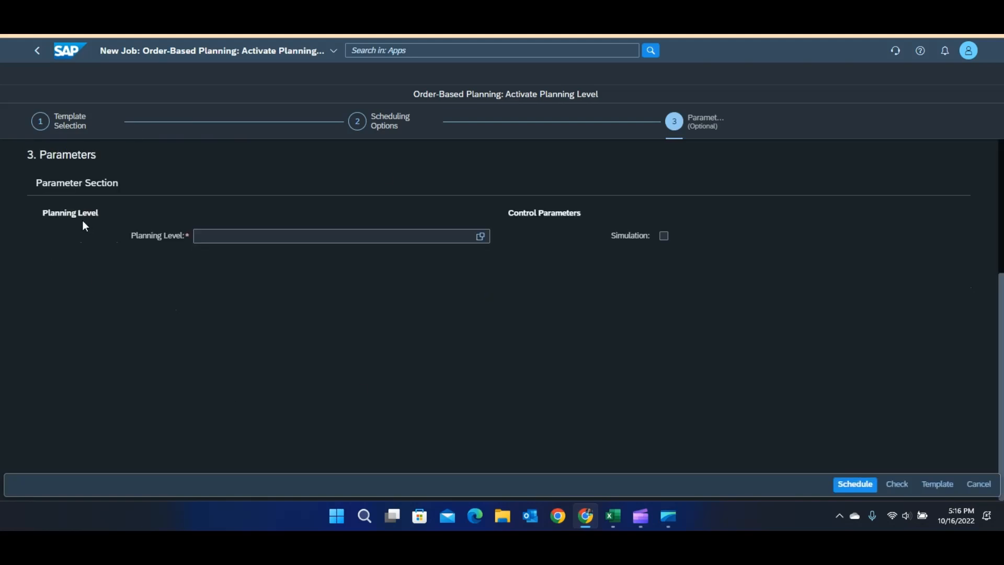
{"action": "left_click", "coordinate": [479, 236]}
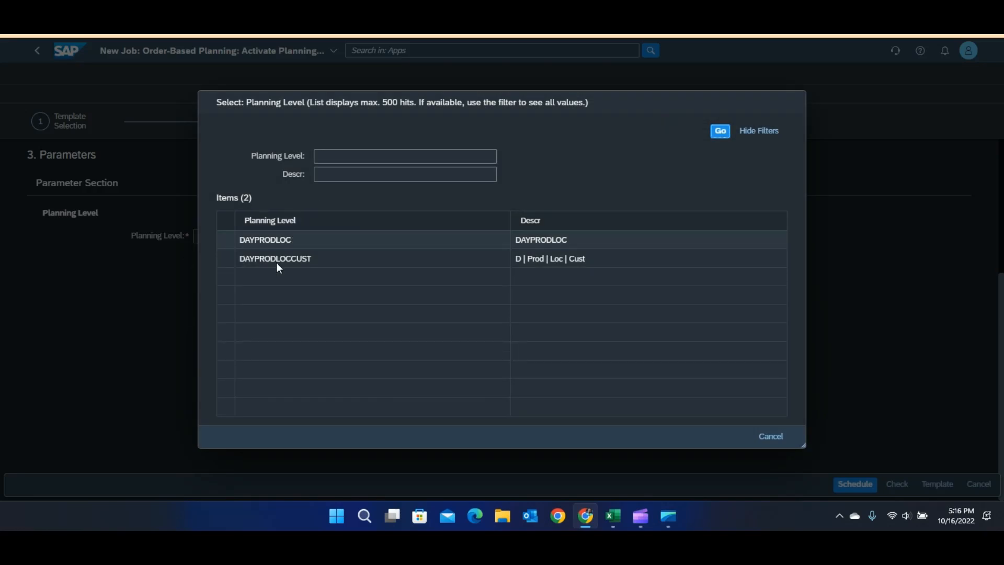
{"action": "left_click", "coordinate": [770, 436]}
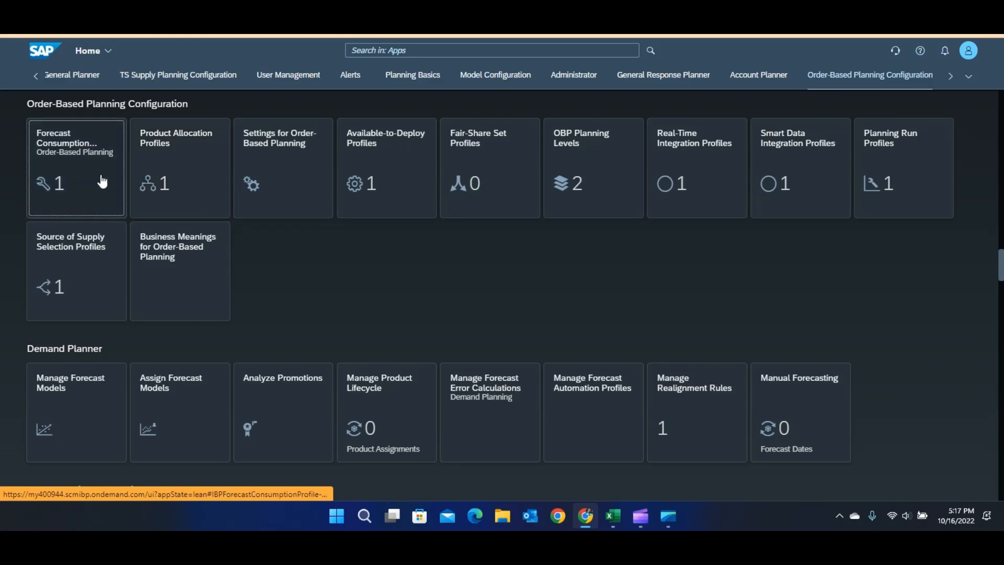
- Open forecast consumption profile OBPFCONS for editing, check the available period types, then cancel the edit and return to the home page
{"action": "left_click", "coordinate": [83, 156]}
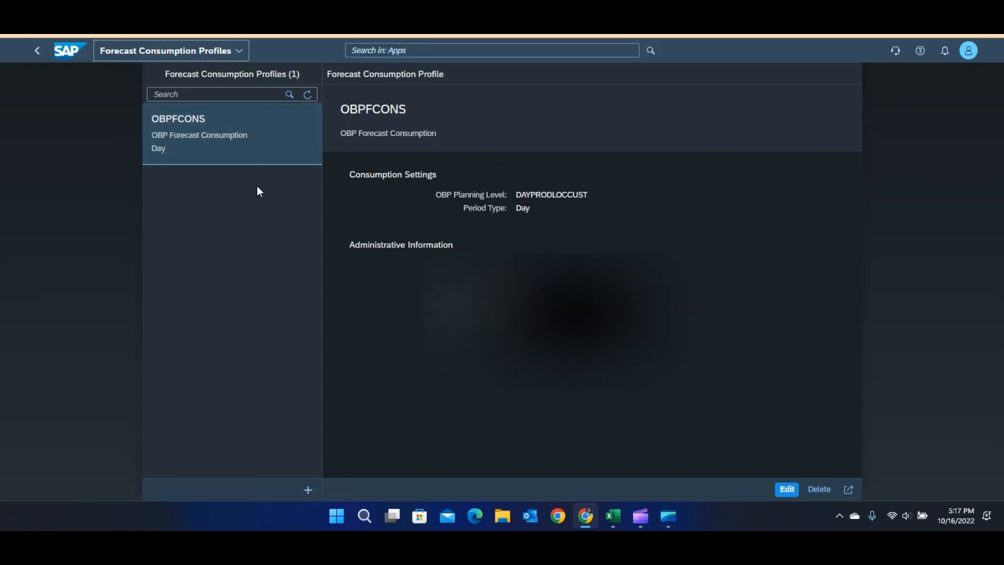
{"action": "left_click", "coordinate": [784, 494]}
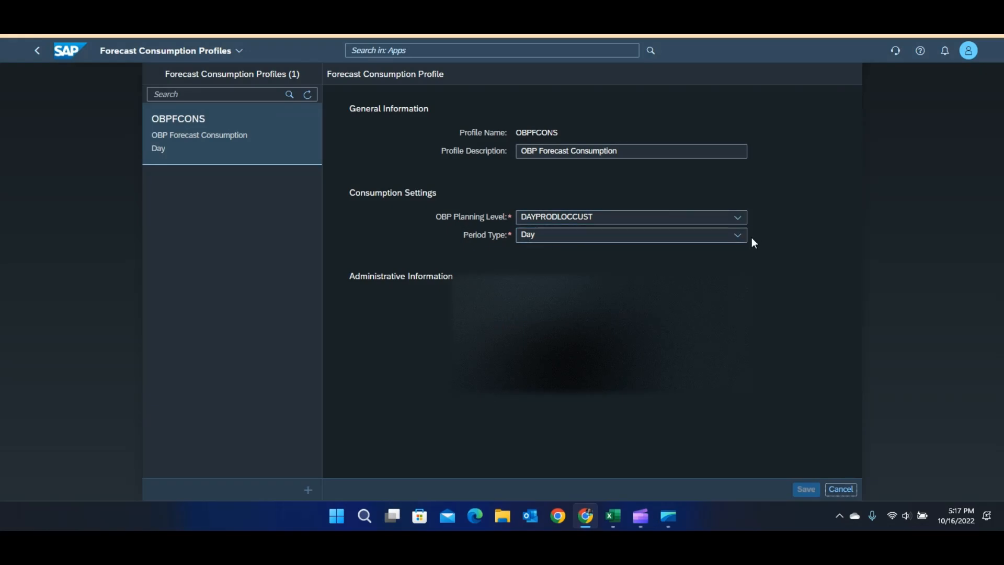
{"action": "left_click", "coordinate": [738, 234]}
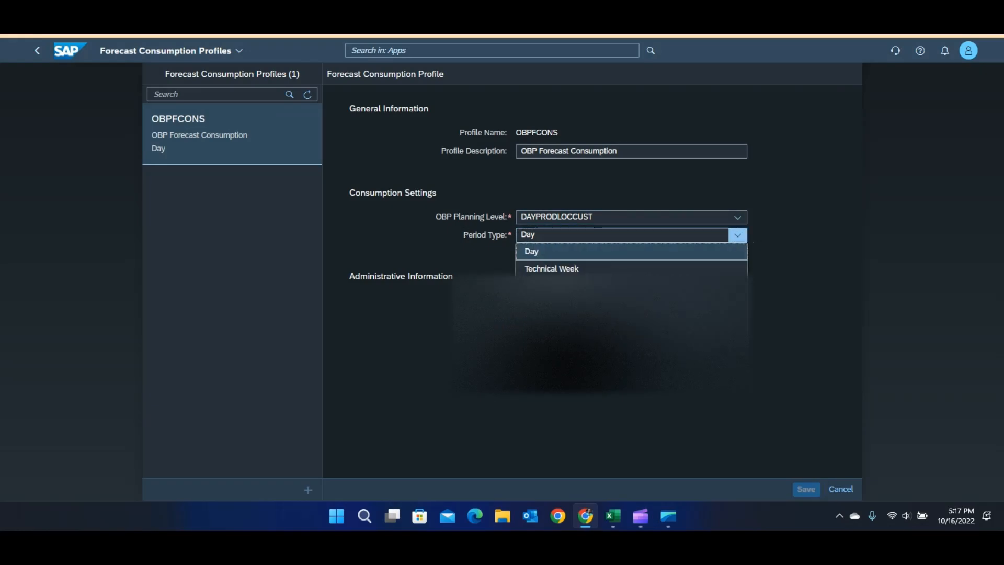
{"action": "left_click", "coordinate": [801, 168]}
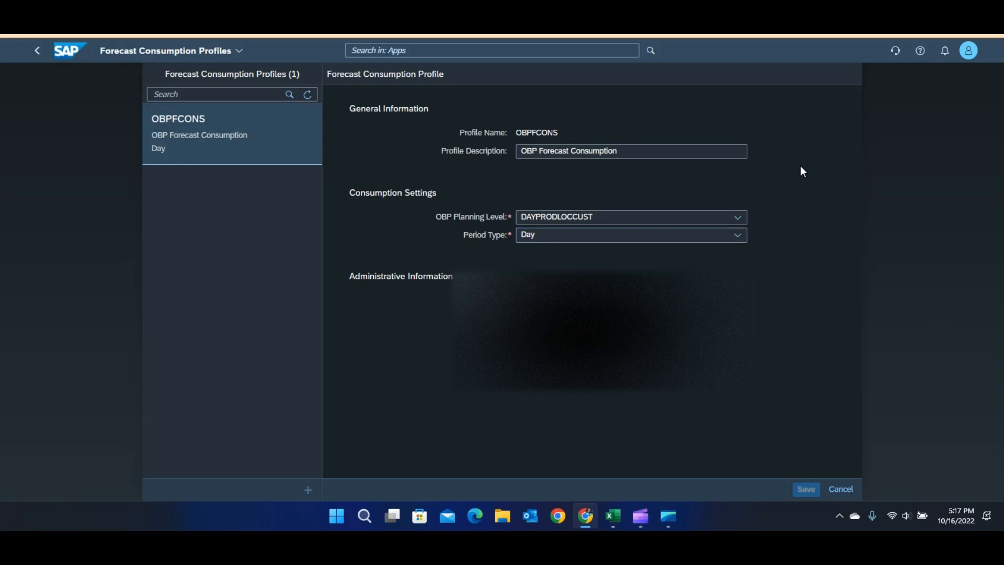
{"action": "left_click", "coordinate": [841, 488]}
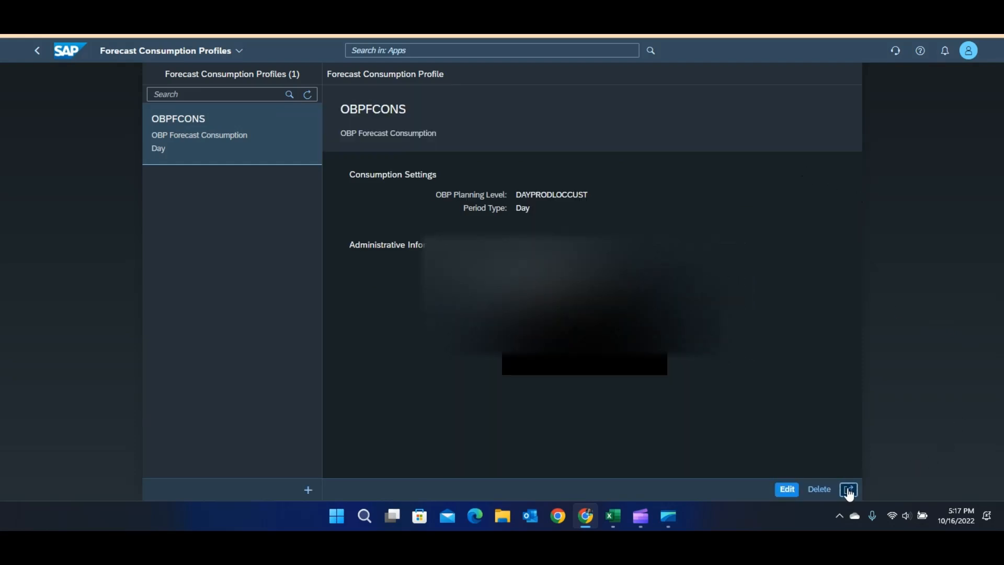
{"action": "left_click", "coordinate": [36, 50]}
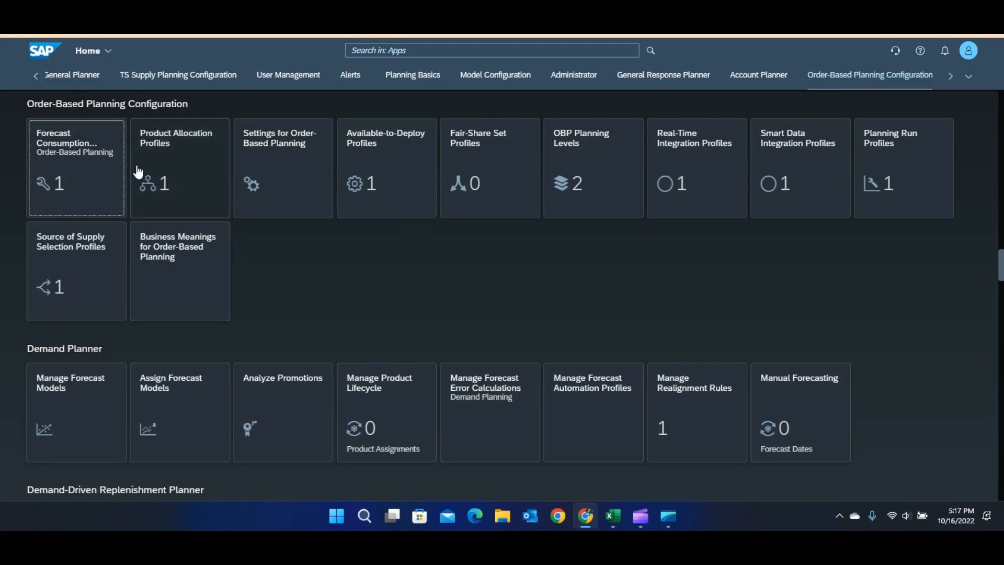
- Open product allocation profile OBPMEAT for editing, review its consumption settings, then cancel the edit and return to the home page
{"action": "left_click", "coordinate": [174, 157]}
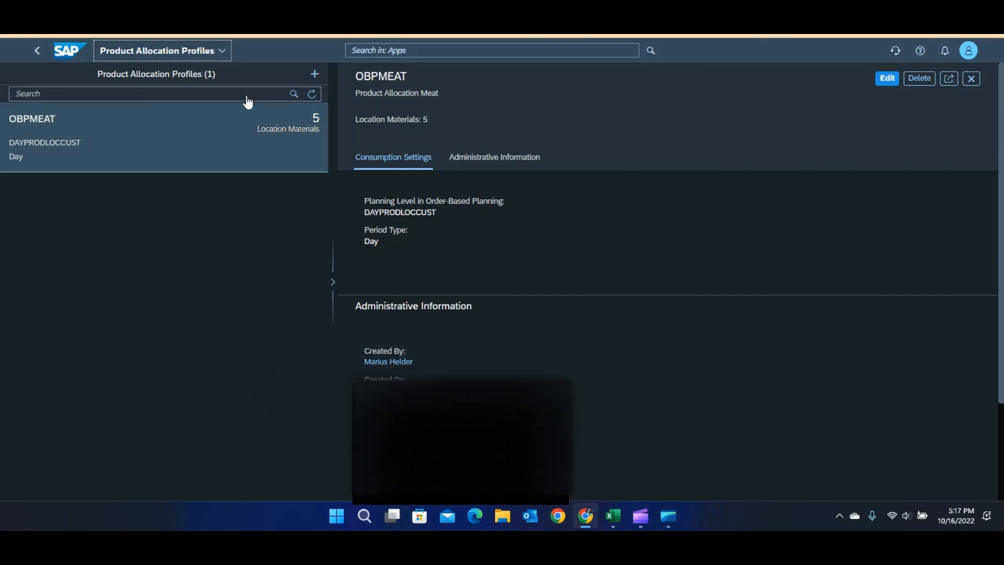
{"action": "left_click", "coordinate": [887, 78]}
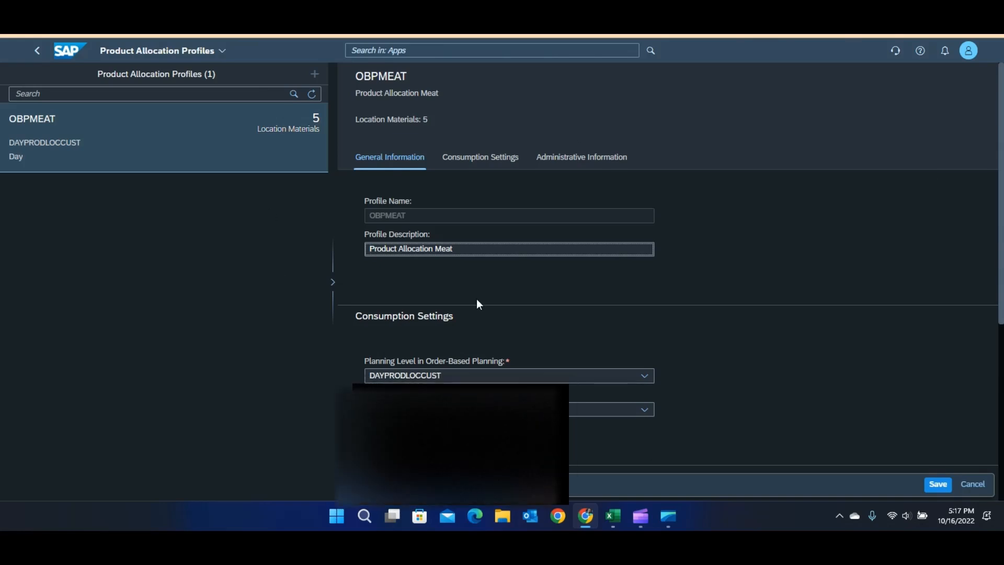
{"action": "scroll", "coordinate": [534, 211], "scroll_direction": "down", "scroll_amount": 1}
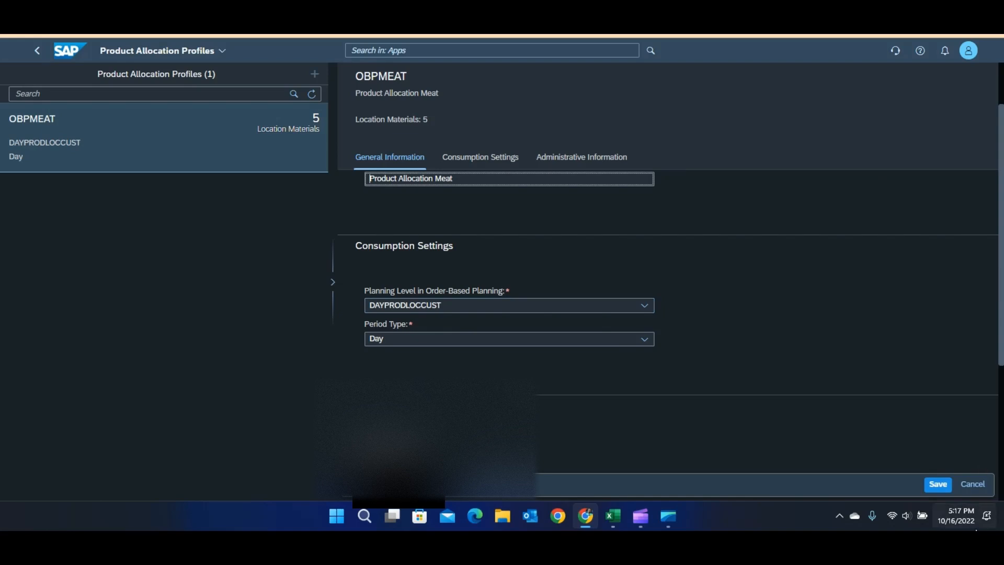
{"action": "left_click", "coordinate": [973, 484]}
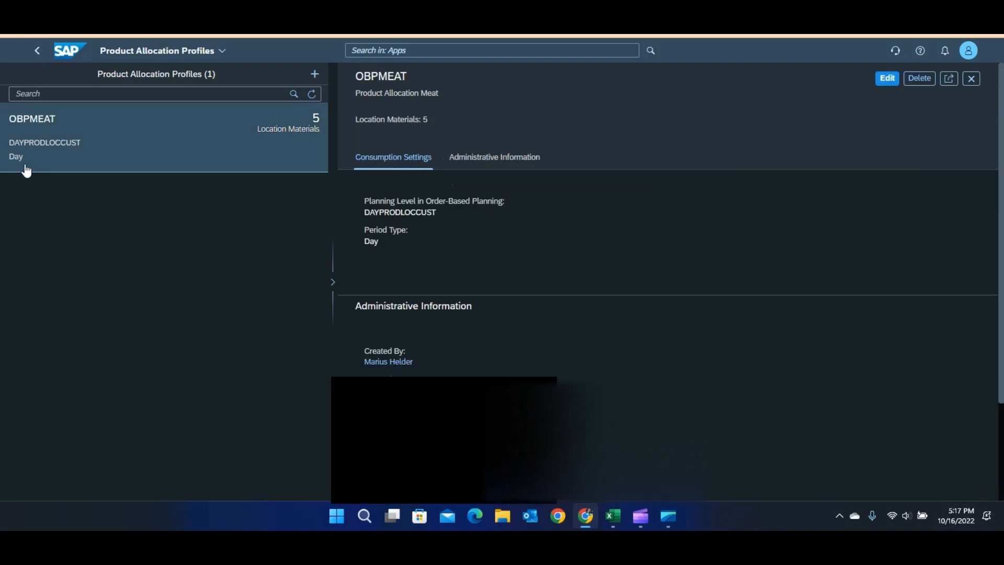
{"action": "left_click", "coordinate": [38, 56]}
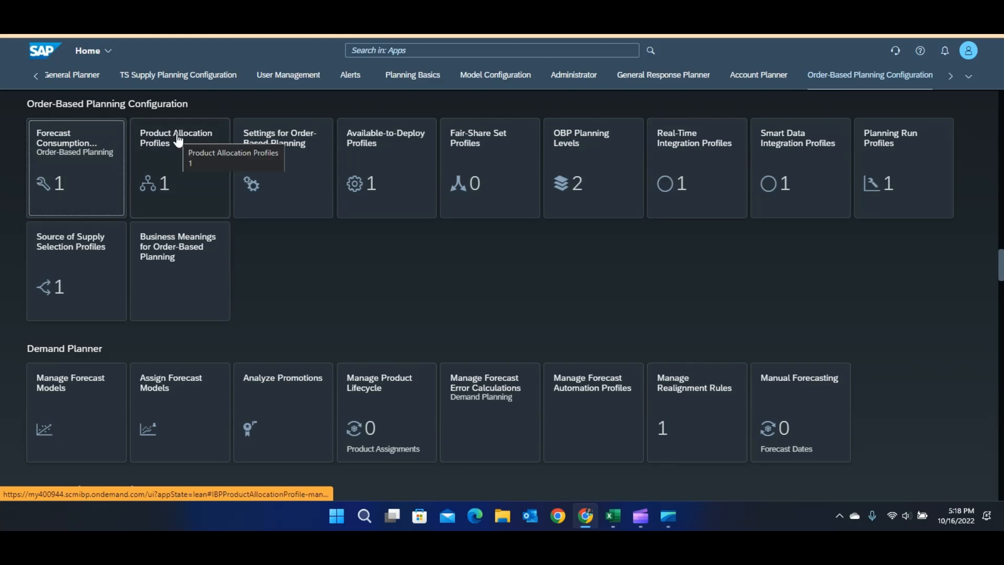
- Open the Optimizer OBP source of supply selection profile for editing and check the available profile types without changing the selection
{"action": "left_click", "coordinate": [79, 268]}
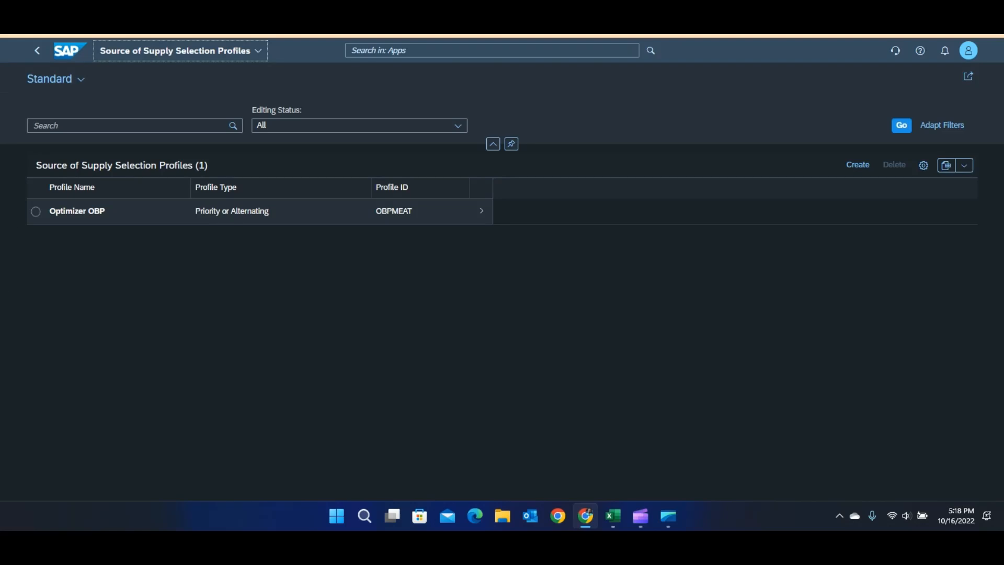
{"action": "left_click", "coordinate": [35, 212]}
{"action": "left_click", "coordinate": [482, 209]}
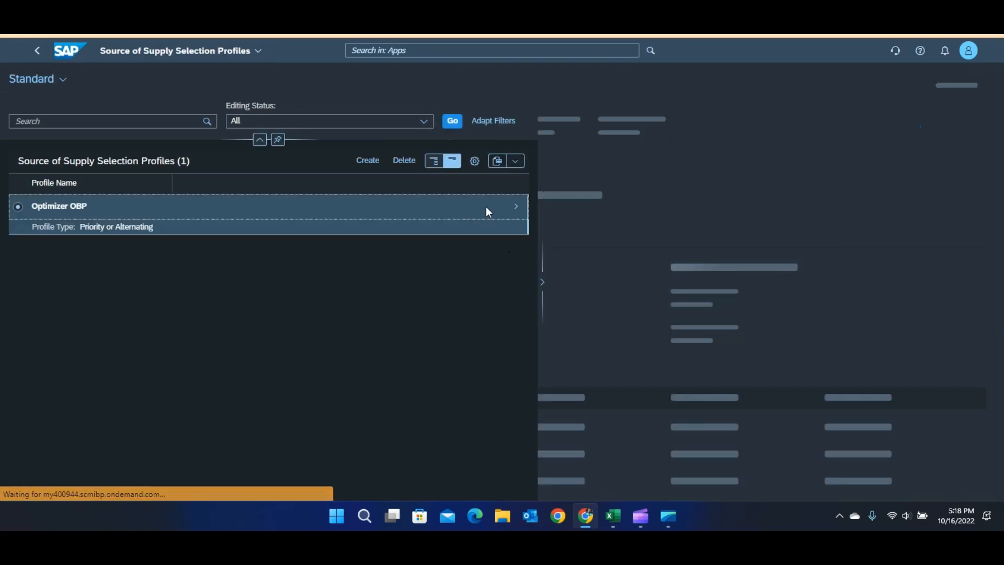
{"action": "left_click", "coordinate": [901, 93]}
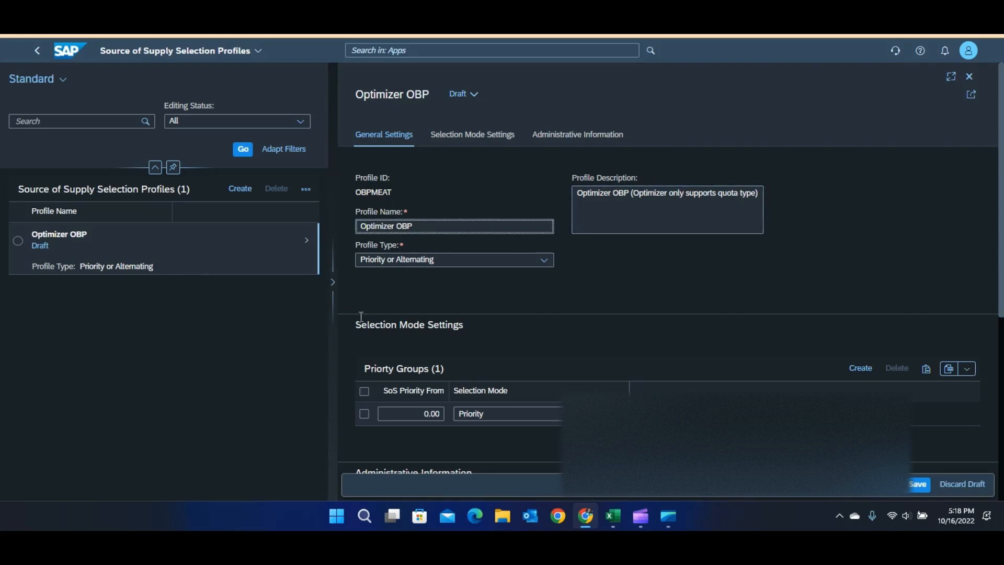
{"action": "left_click", "coordinate": [544, 261]}
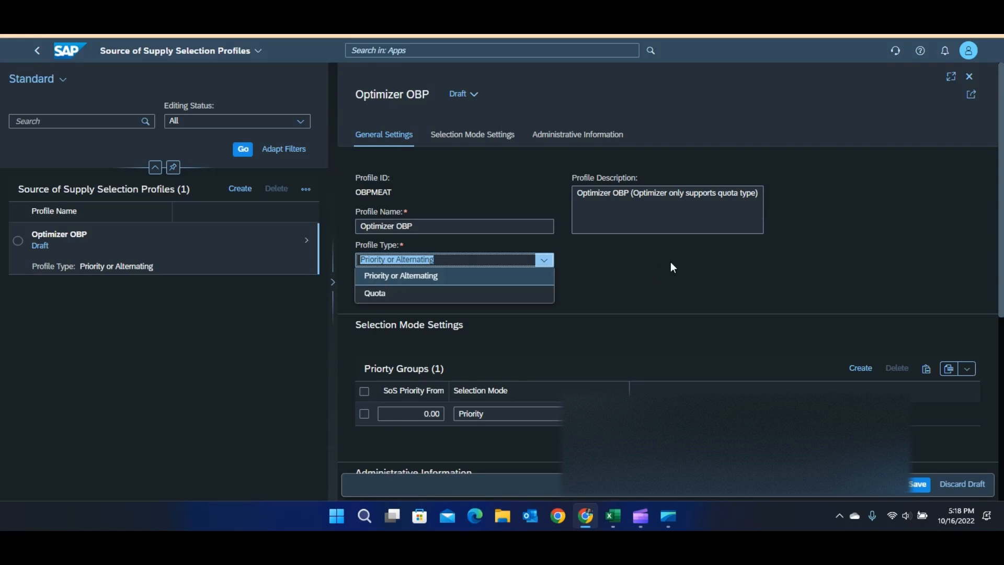
{"action": "left_click", "coordinate": [641, 268]}
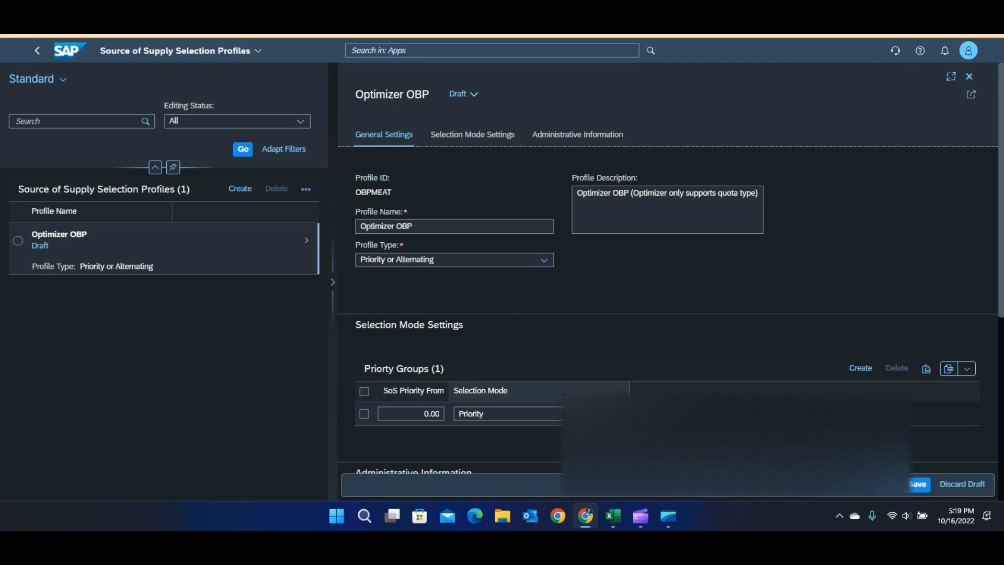
- Check the selection modes available for the Optimizer OBP profile's priority group, then discard the draft and leave the profile
{"action": "scroll", "coordinate": [409, 357], "scroll_direction": "down", "scroll_amount": 2}
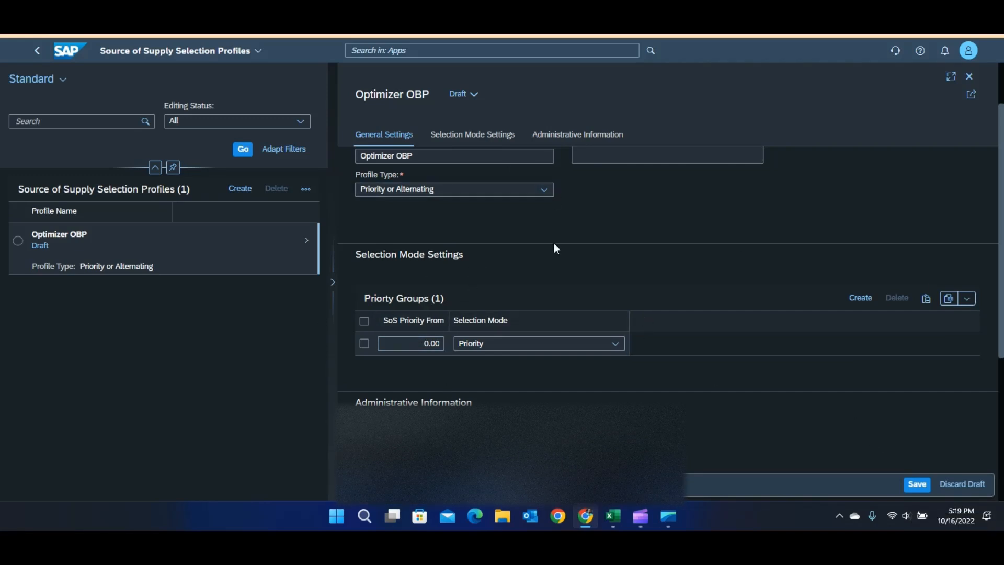
{"action": "left_click", "coordinate": [617, 344]}
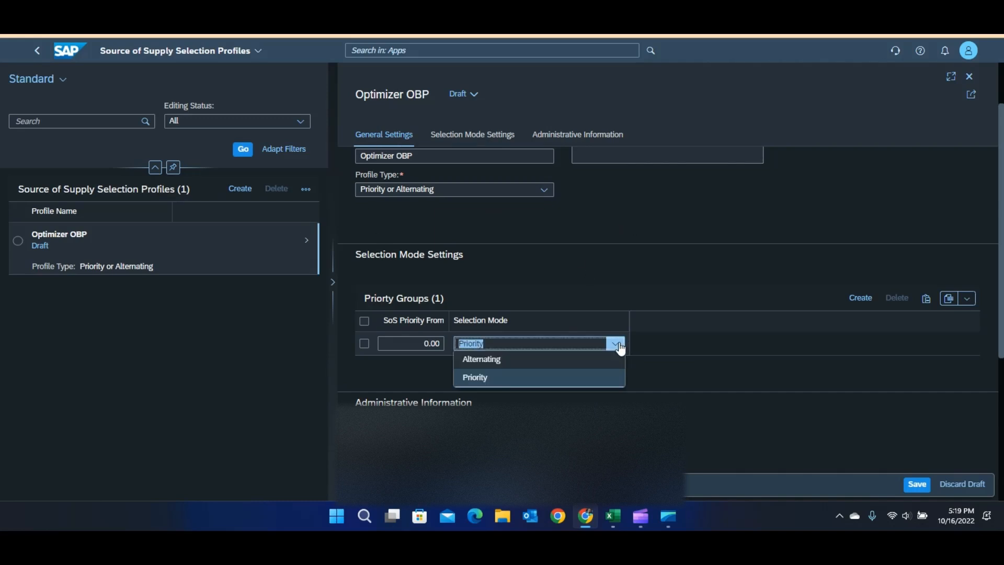
{"action": "left_click", "coordinate": [739, 282]}
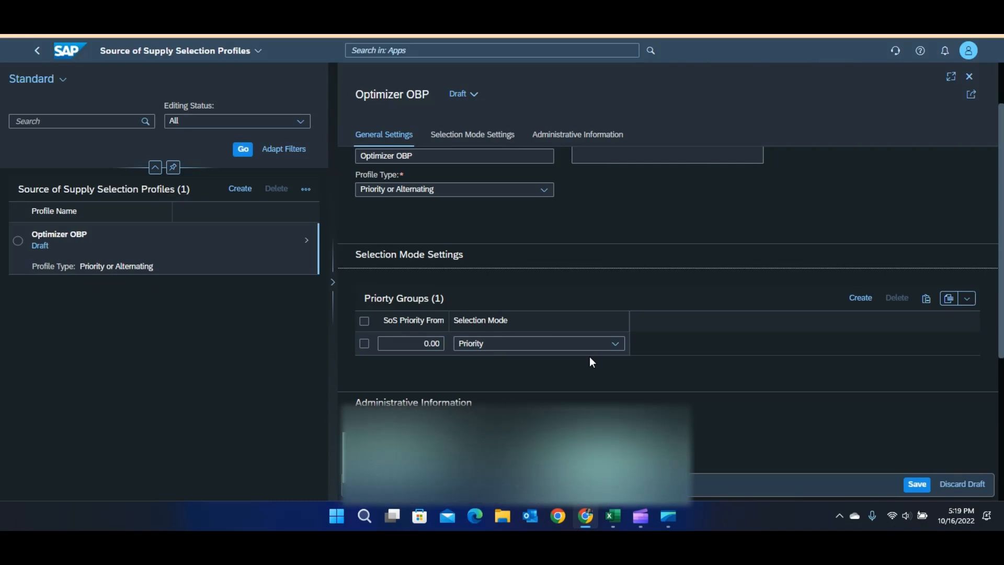
{"action": "left_click", "coordinate": [974, 482]}
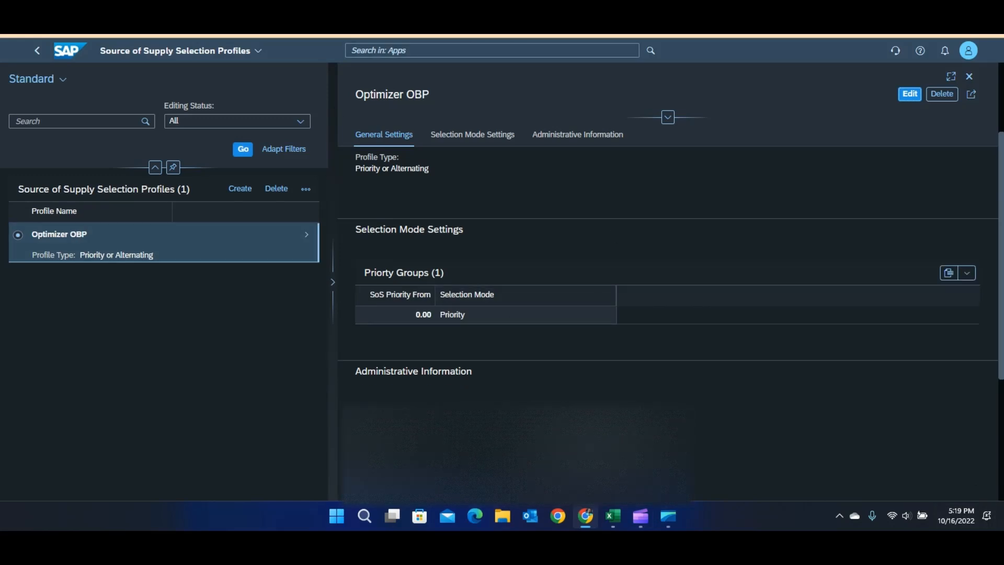
{"action": "left_click", "coordinate": [35, 53]}
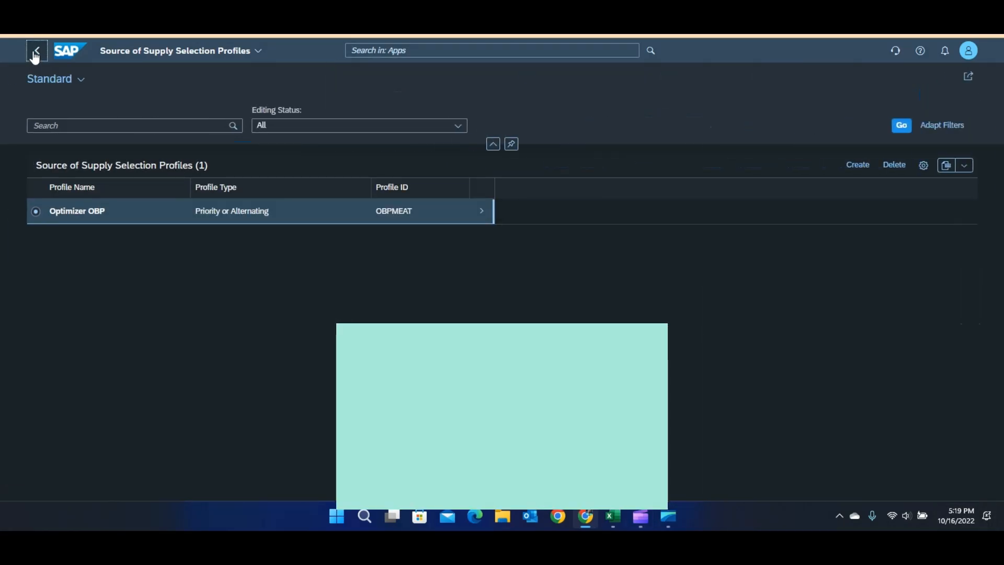
{"action": "left_click", "coordinate": [34, 52]}
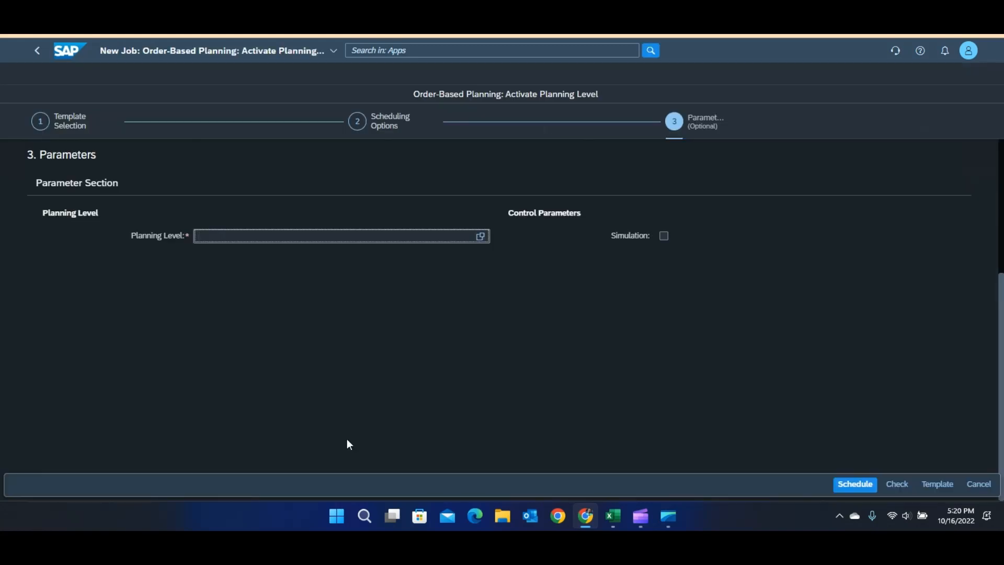
- Filter the new job's template choices by "Order" and look through the order-based planning templates, including the activation ones
{"action": "scroll", "coordinate": [262, 320], "scroll_direction": "up", "scroll_amount": 5}
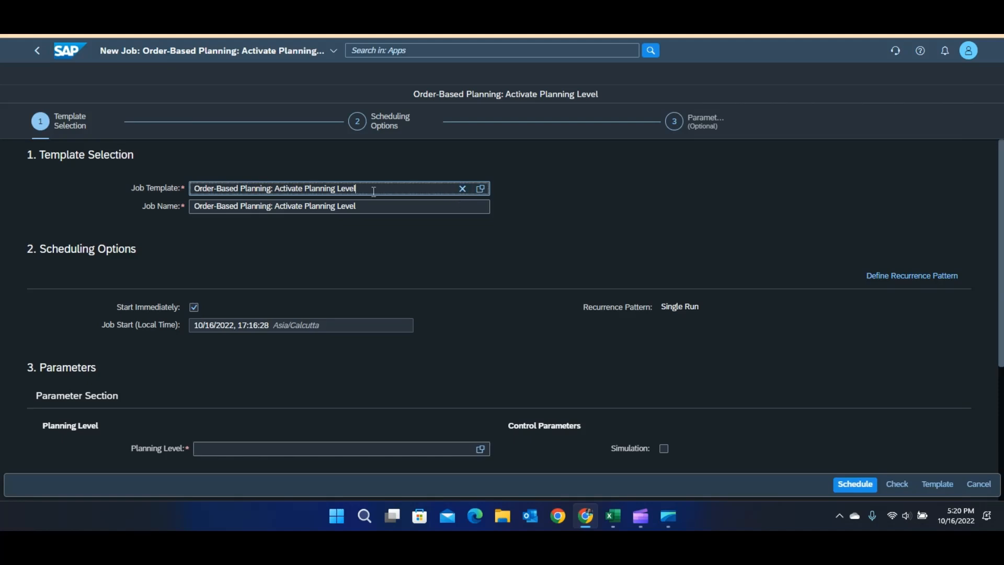
{"action": "left_click_drag", "start_coordinate": [372, 188], "coordinate": [219, 208]}
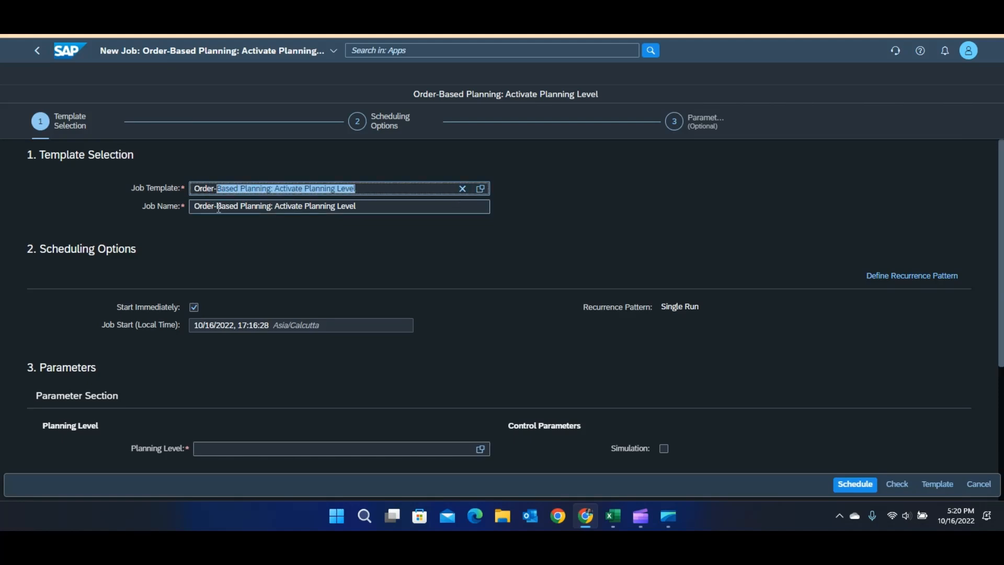
{"action": "key", "text": "BackSpace"}
{"action": "key", "text": "BackSpace"}
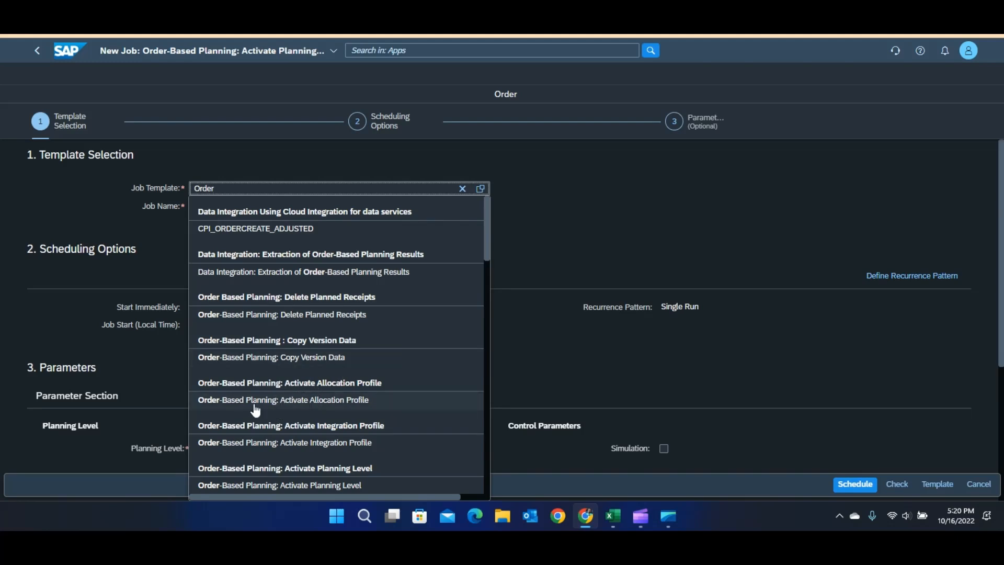
{"action": "scroll", "coordinate": [233, 405], "scroll_direction": "down", "scroll_amount": 2}
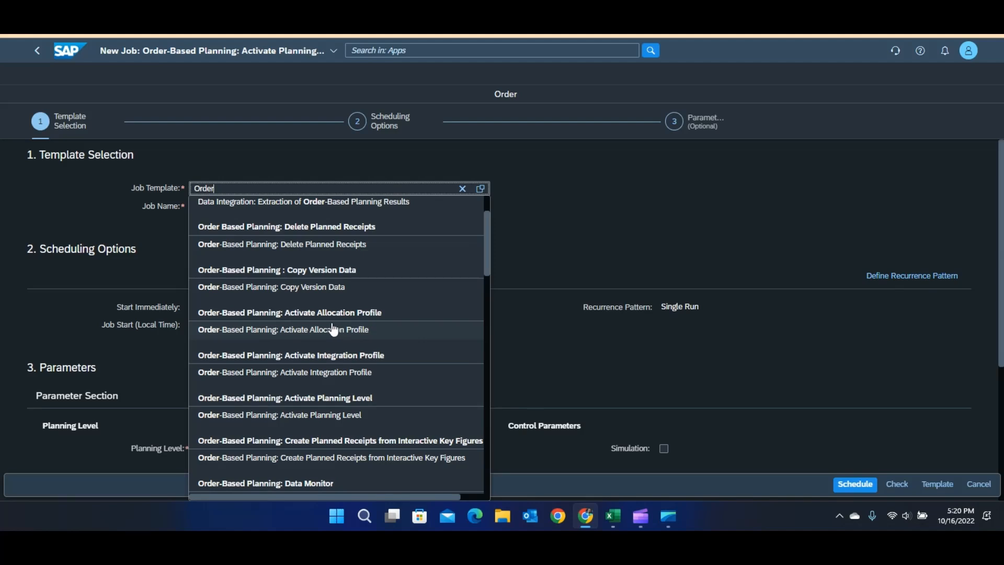
{"action": "scroll", "coordinate": [333, 329], "scroll_direction": "down", "scroll_amount": 3}
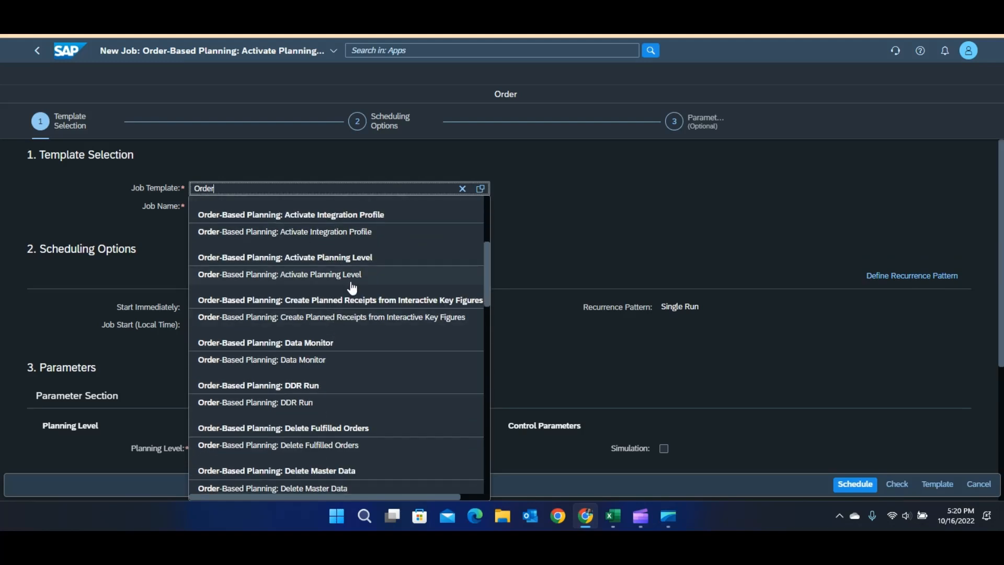
{"action": "scroll", "coordinate": [352, 288], "scroll_direction": "down", "scroll_amount": 3}
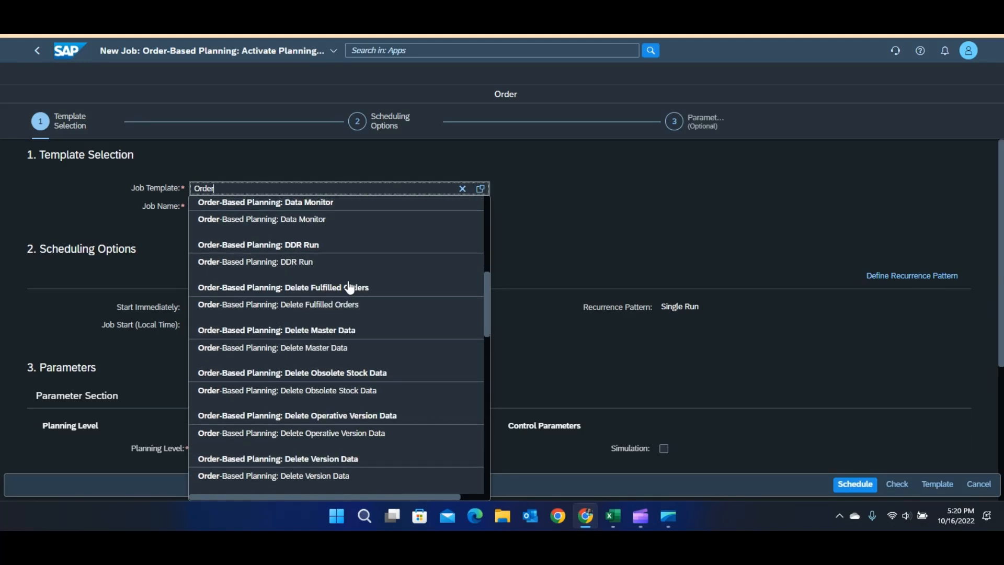
{"action": "scroll", "coordinate": [363, 269], "scroll_direction": "down", "scroll_amount": 3}
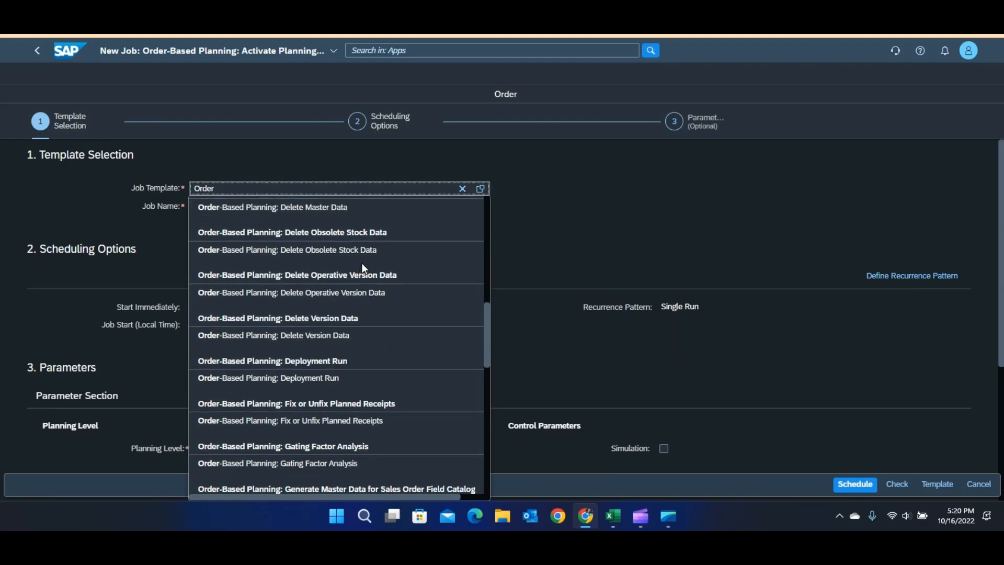
{"action": "scroll", "coordinate": [361, 274], "scroll_direction": "down", "scroll_amount": 2}
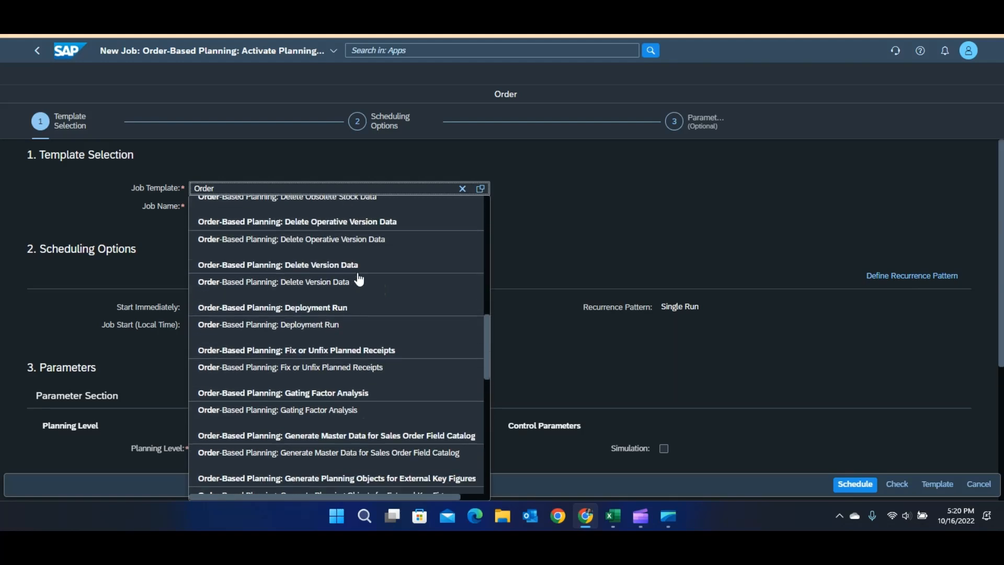
{"action": "scroll", "coordinate": [359, 278], "scroll_direction": "down", "scroll_amount": 3}
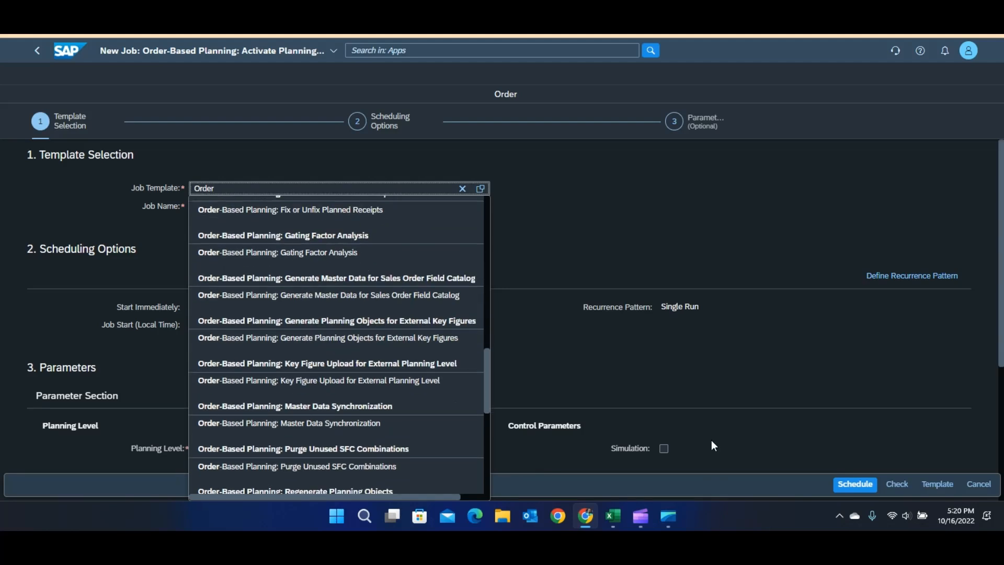
{"action": "left_click", "coordinate": [756, 373]}
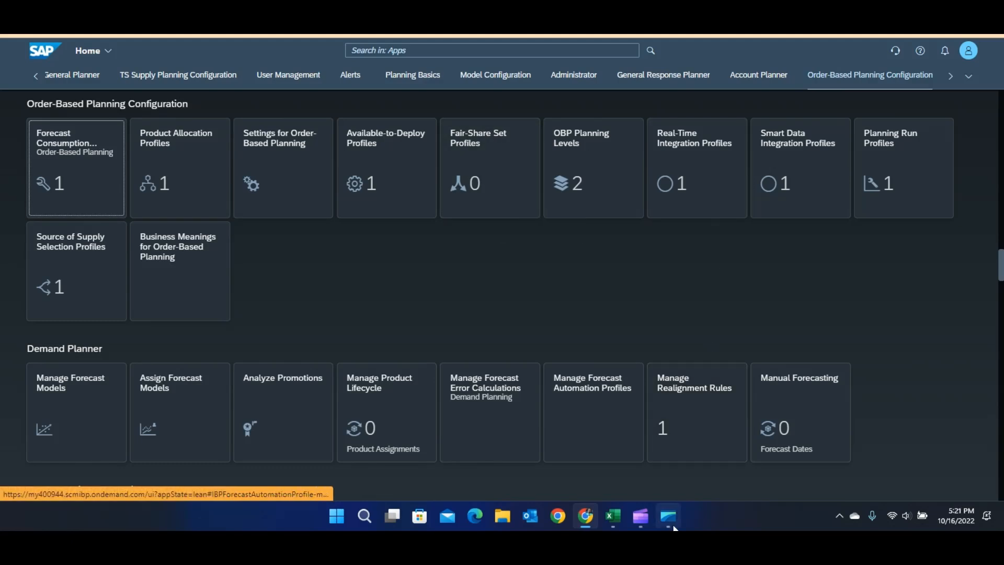
- Switch to the OBP_MDT workbook in Excel and review the base units of measure on the Product sheet
{"action": "mouse_move", "coordinate": [614, 521]}
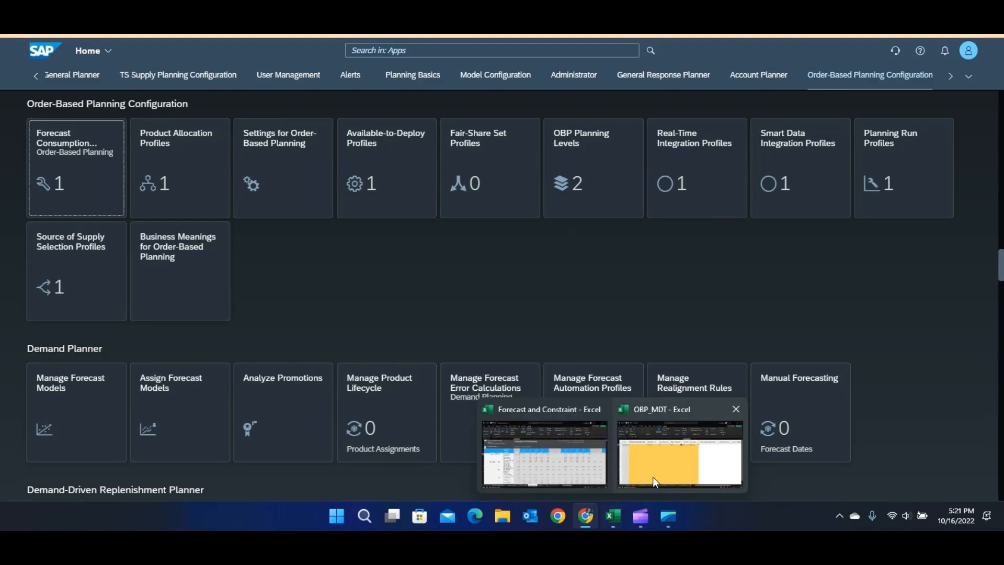
{"action": "left_click", "coordinate": [655, 447]}
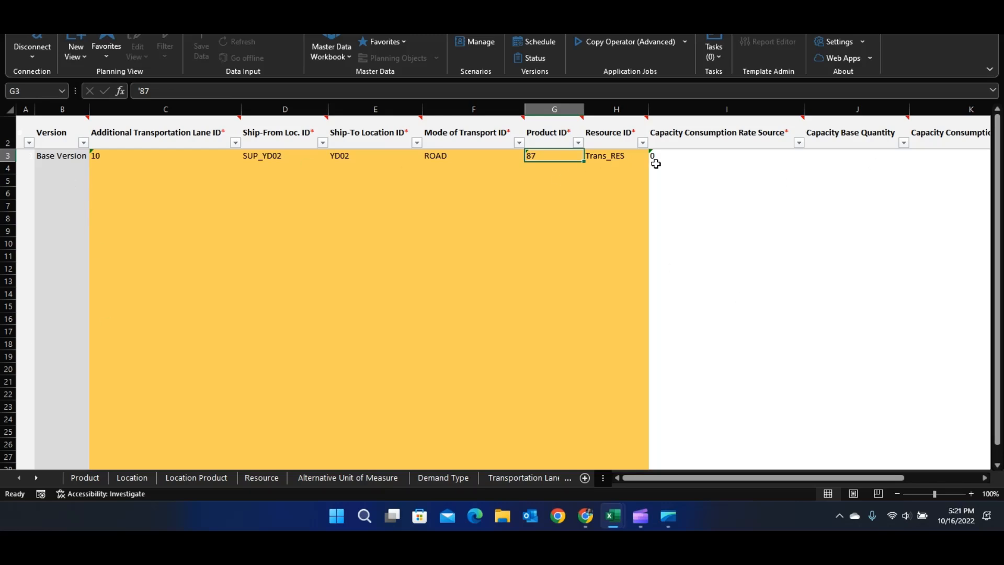
{"action": "left_click", "coordinate": [84, 477]}
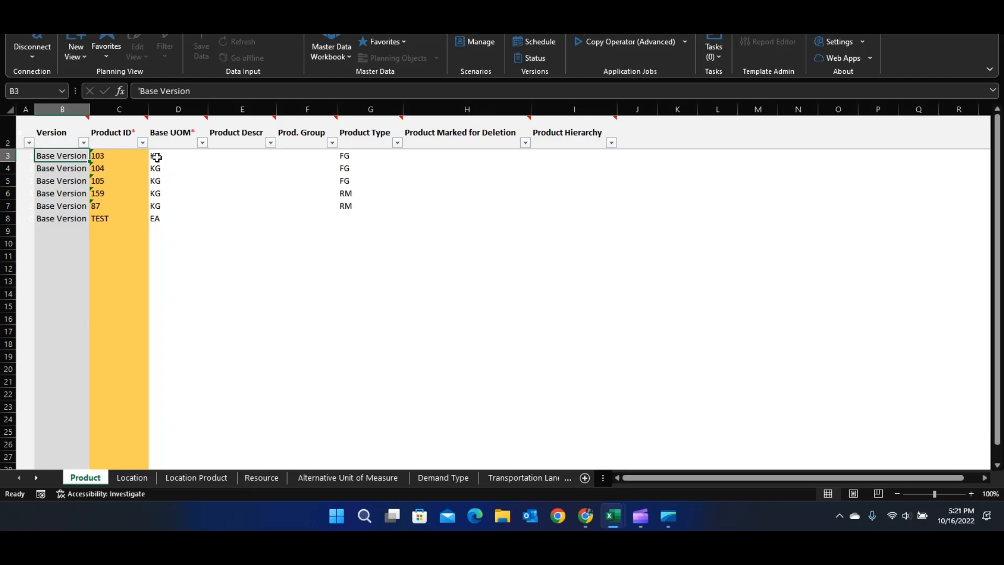
{"action": "left_click_drag", "start_coordinate": [157, 157], "coordinate": [161, 218]}
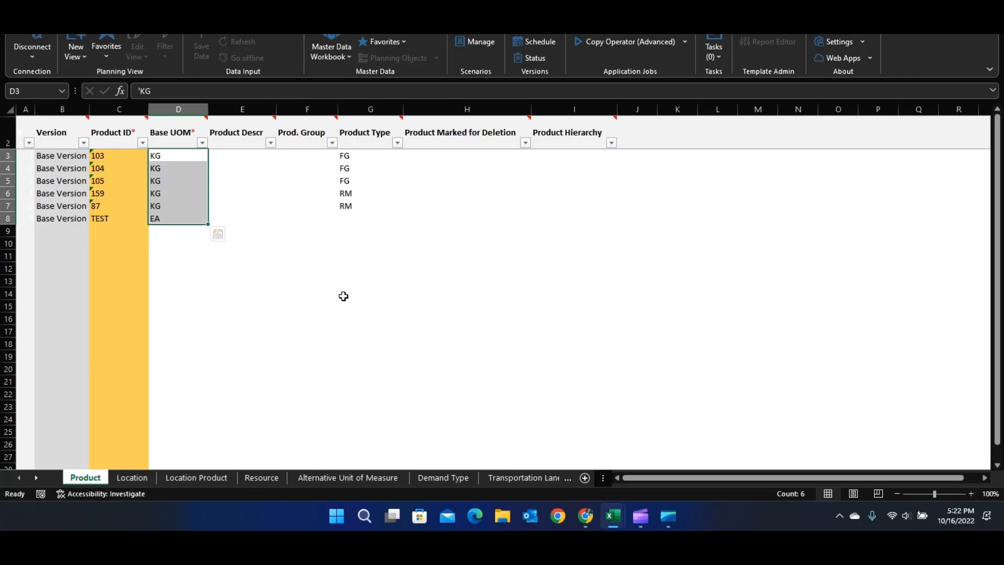
{"action": "left_click", "coordinate": [167, 156]}
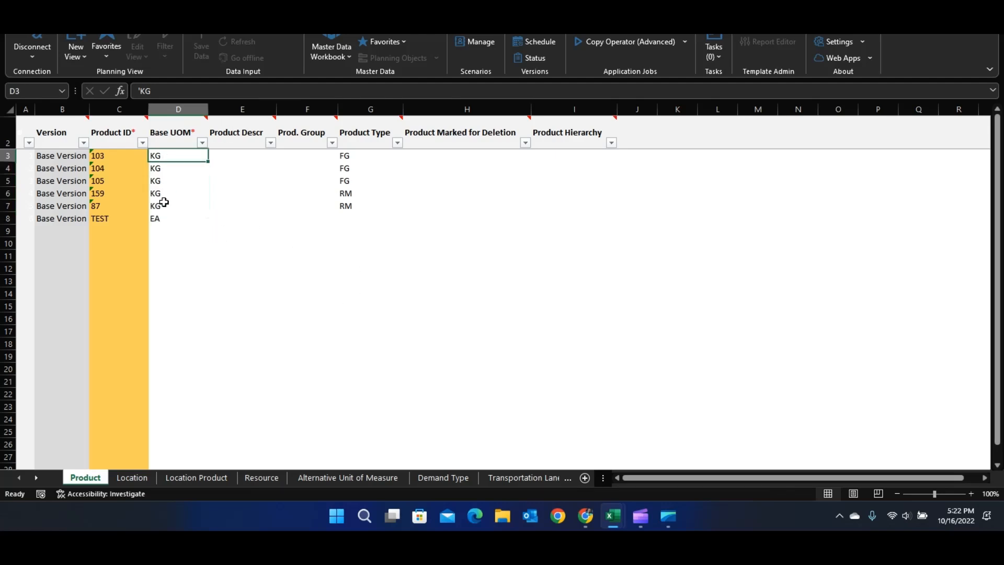
{"action": "left_click", "coordinate": [158, 223]}
{"action": "left_click", "coordinate": [157, 156]}
{"action": "left_click", "coordinate": [171, 166]}
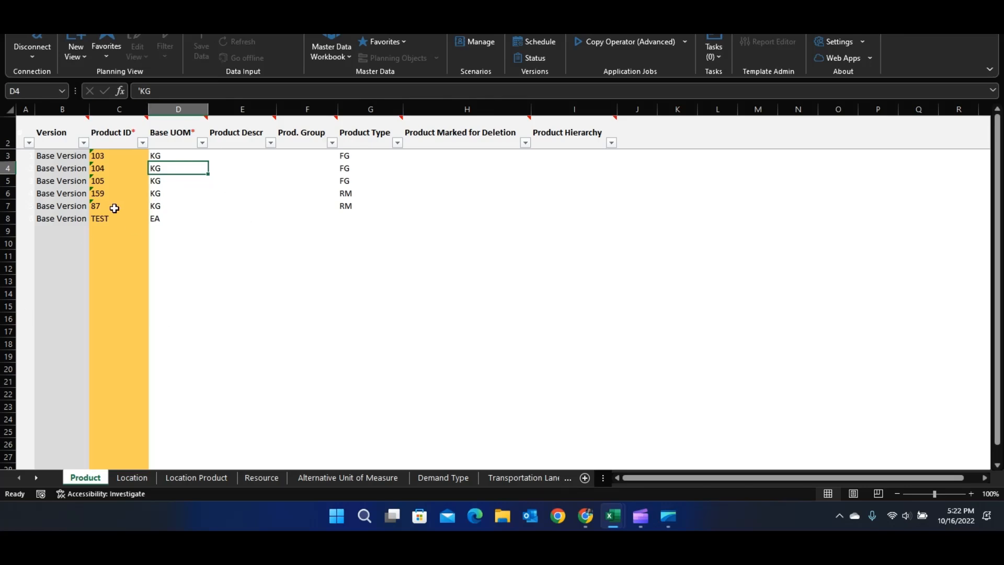
- Review the Location sheet, checking the location types and the plant type of location YD02
{"action": "left_click", "coordinate": [132, 478]}
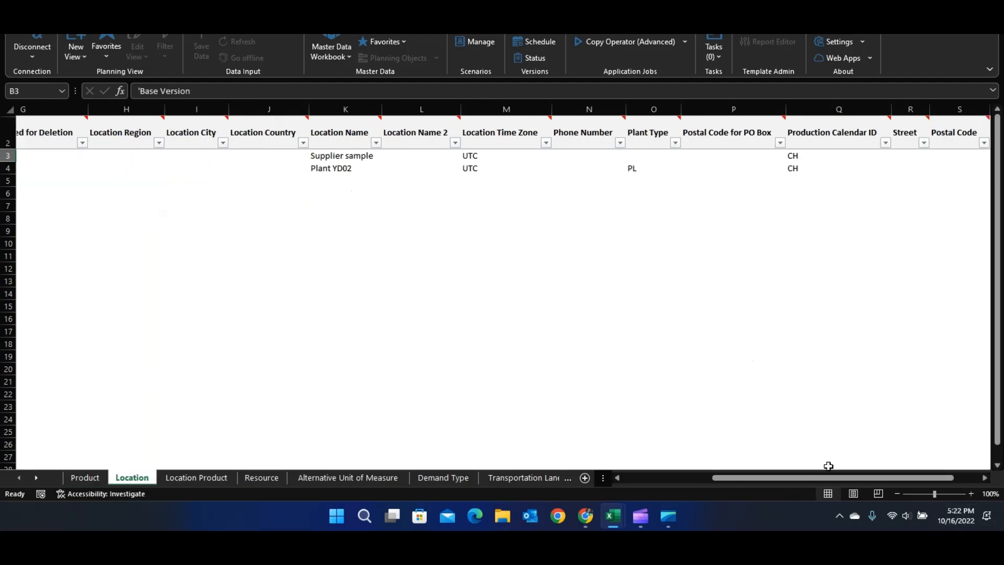
{"action": "left_click_drag", "start_coordinate": [755, 476], "coordinate": [615, 478]}
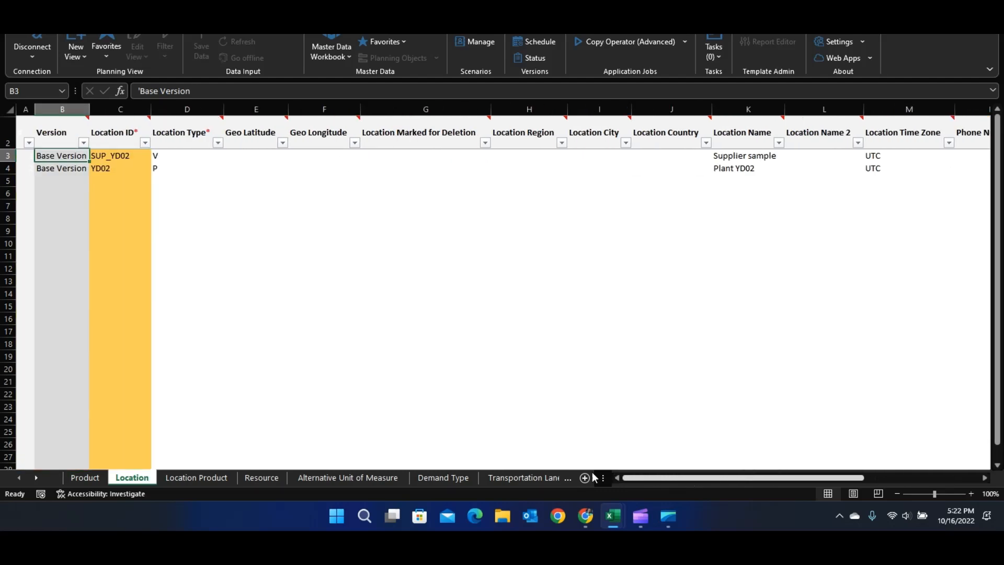
{"action": "left_click", "coordinate": [184, 106]}
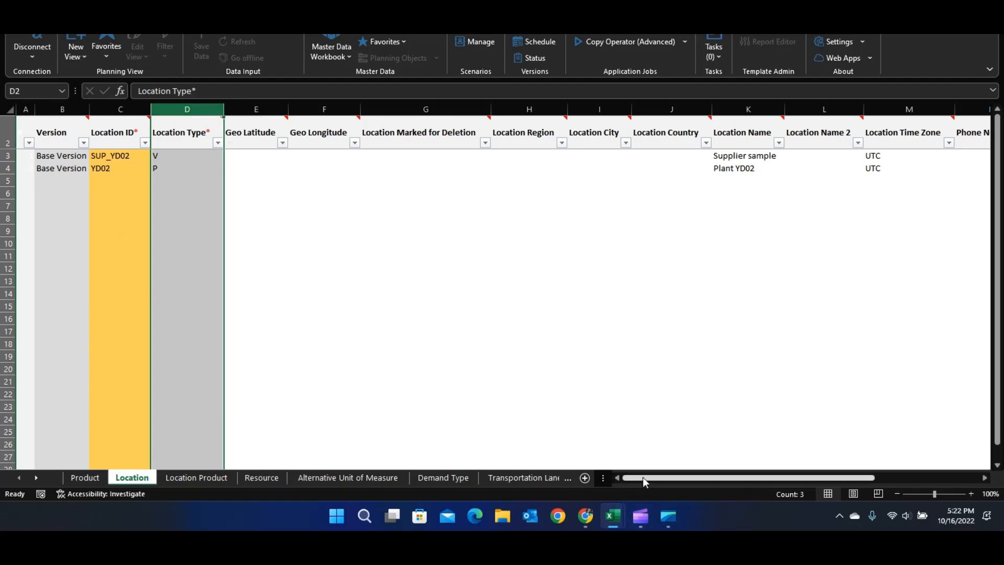
{"action": "left_click_drag", "start_coordinate": [643, 477], "coordinate": [751, 478]}
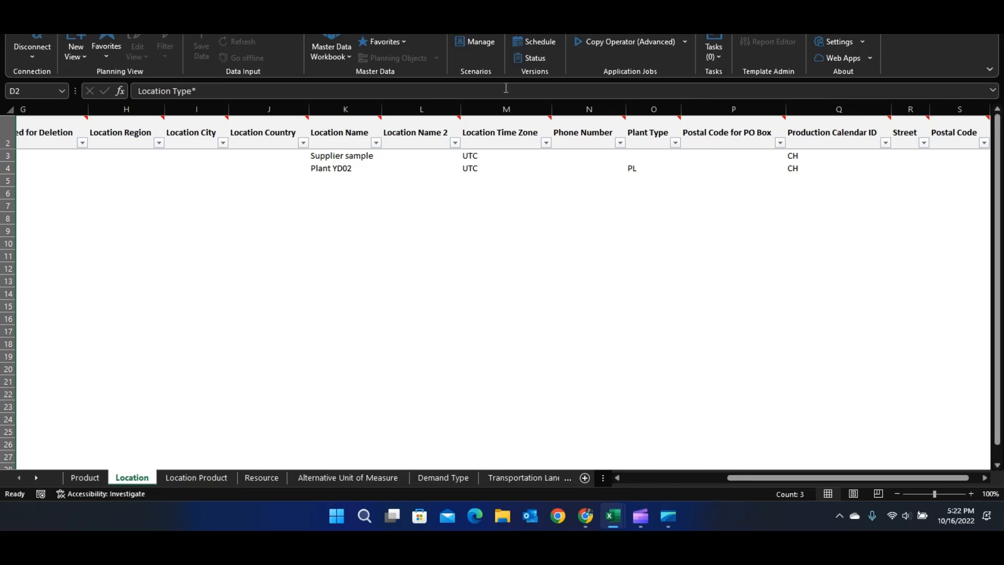
{"action": "left_click", "coordinate": [631, 175]}
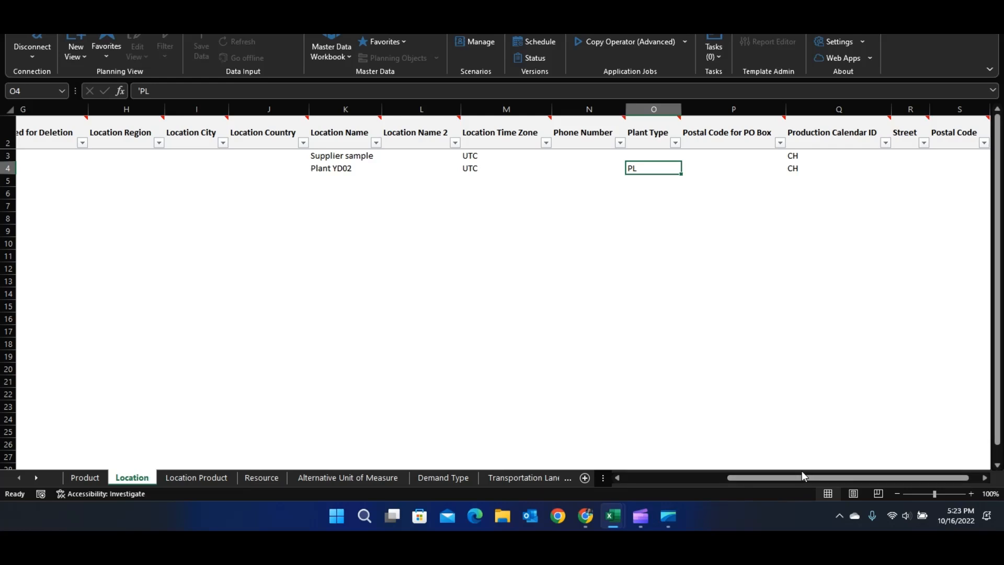
{"action": "left_click_drag", "start_coordinate": [801, 473], "coordinate": [637, 476]}
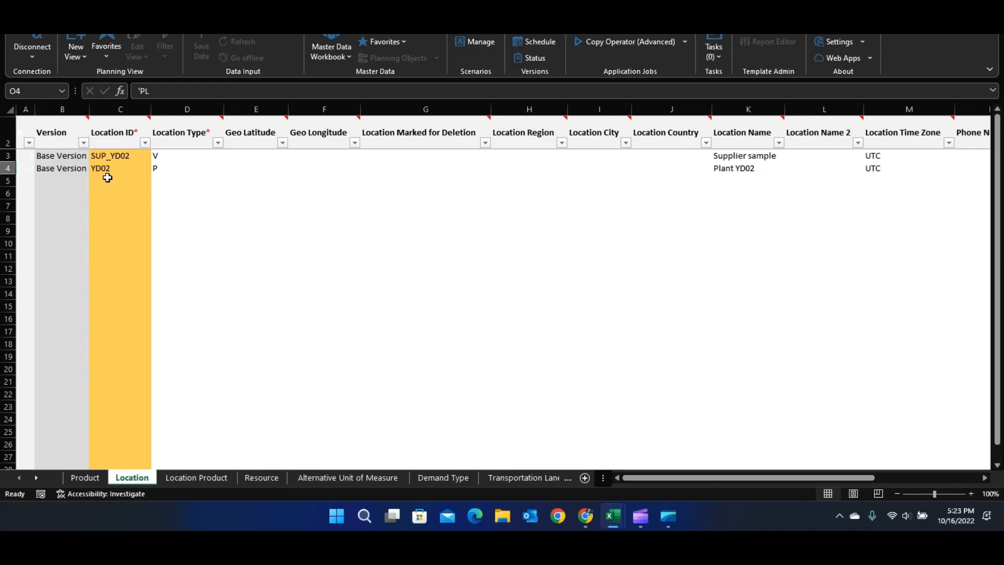
- Review the demand types and their descriptions on the Demand Type sheet, from FCST through VRDEM
{"action": "left_click", "coordinate": [440, 478]}
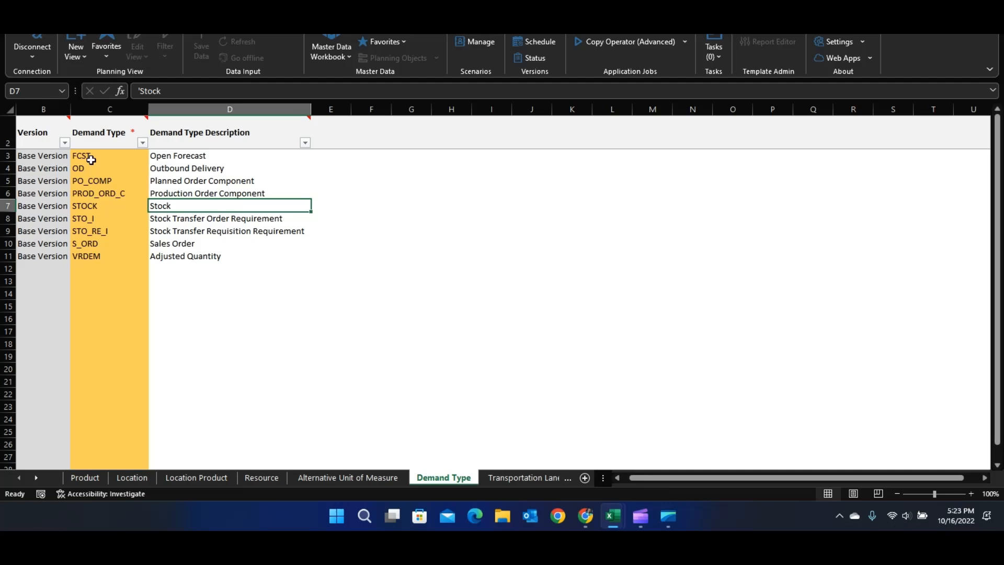
{"action": "left_click_drag", "start_coordinate": [90, 157], "coordinate": [184, 251]}
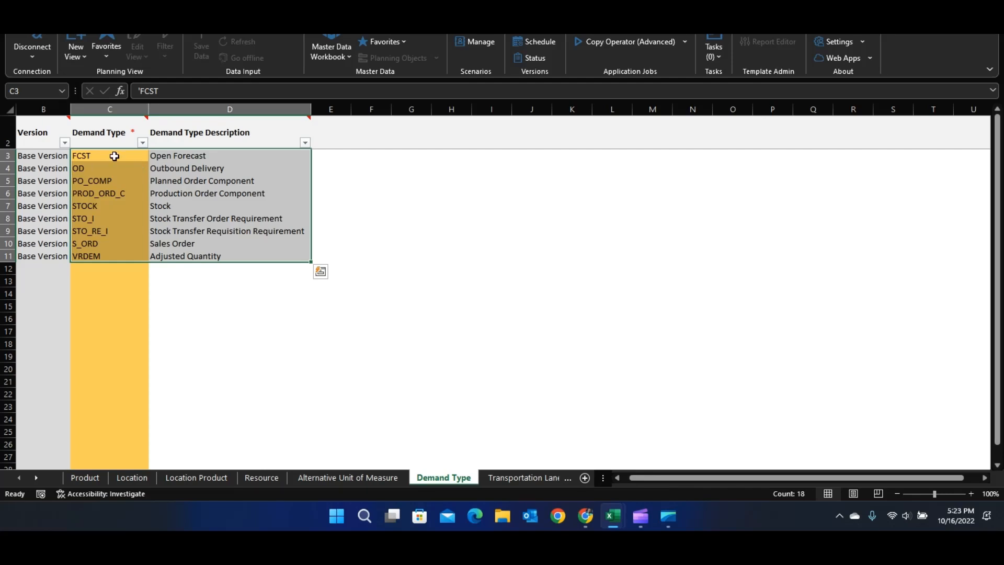
{"action": "left_click", "coordinate": [114, 156]}
{"action": "left_click_drag", "start_coordinate": [114, 158], "coordinate": [201, 255]}
{"action": "left_click", "coordinate": [83, 277]}
{"action": "left_click", "coordinate": [104, 258]}
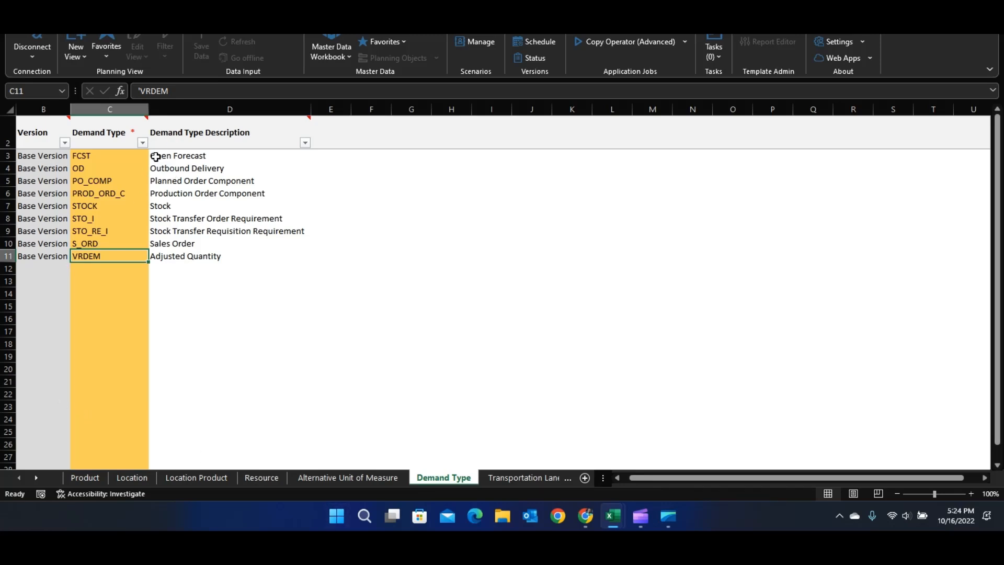
- Examine the Location Product sheet's location and product keys and the forecast consumption profiles assigned to them
{"action": "left_click", "coordinate": [187, 477]}
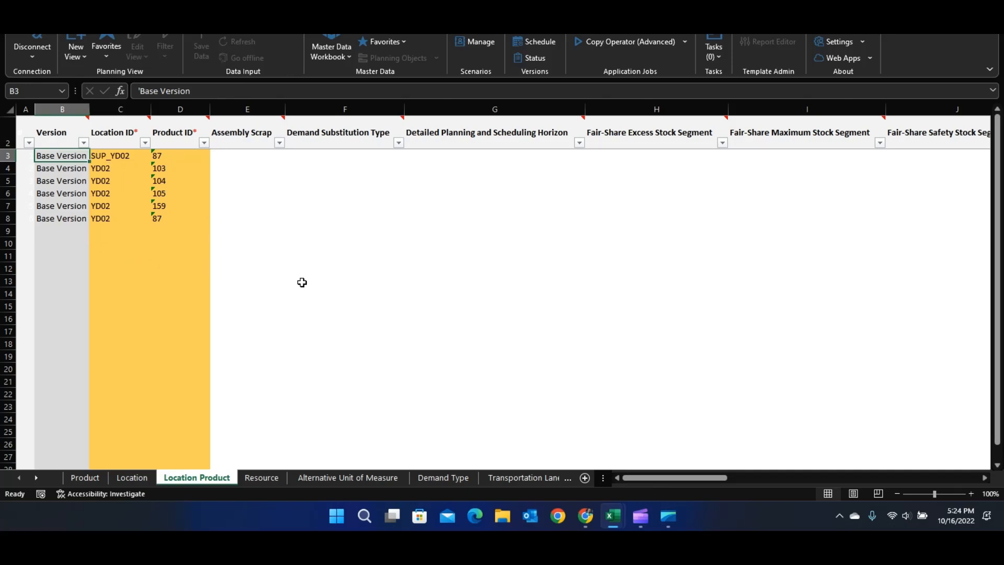
{"action": "left_click", "coordinate": [93, 137]}
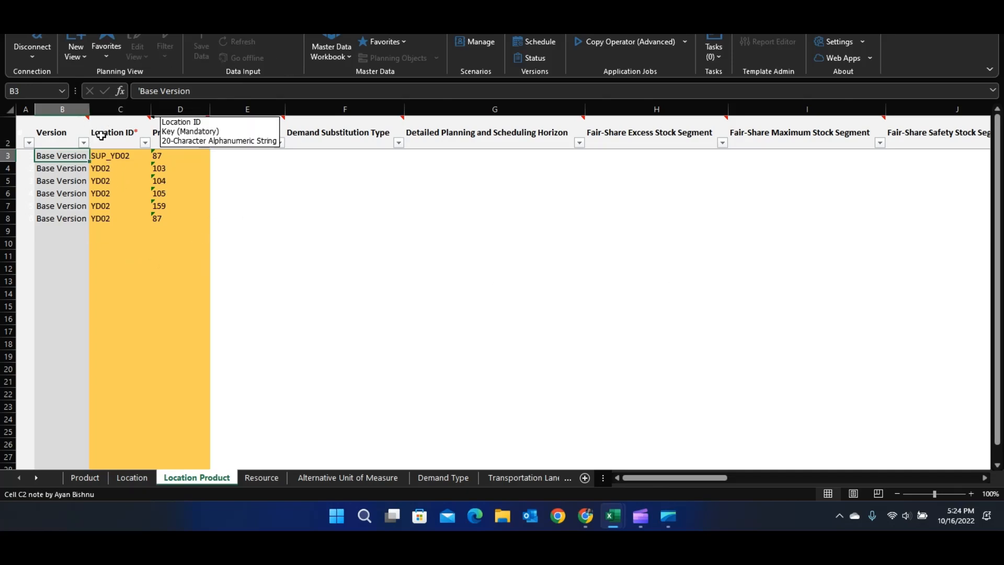
{"action": "left_click", "coordinate": [164, 142]}
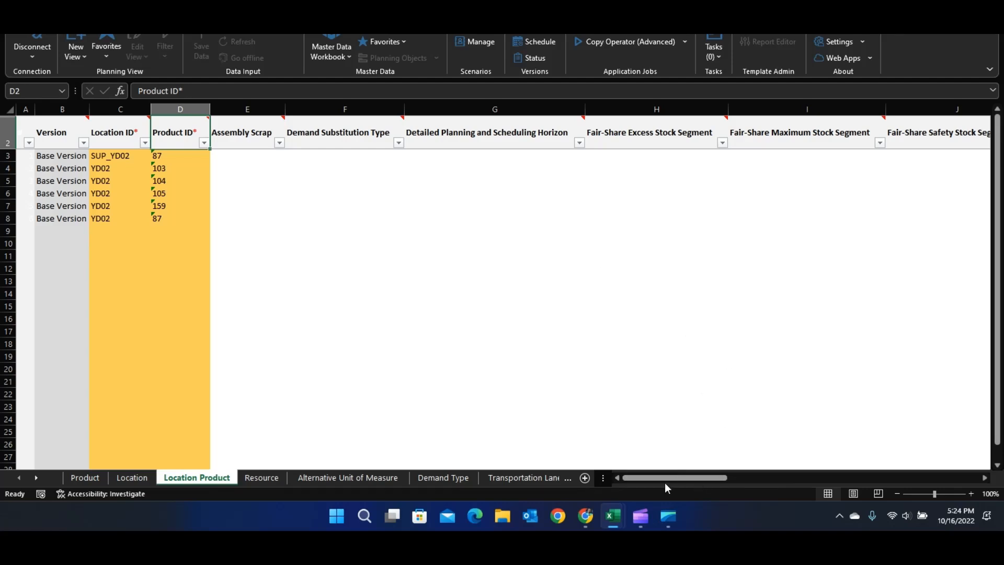
{"action": "left_click_drag", "start_coordinate": [667, 479], "coordinate": [698, 478]}
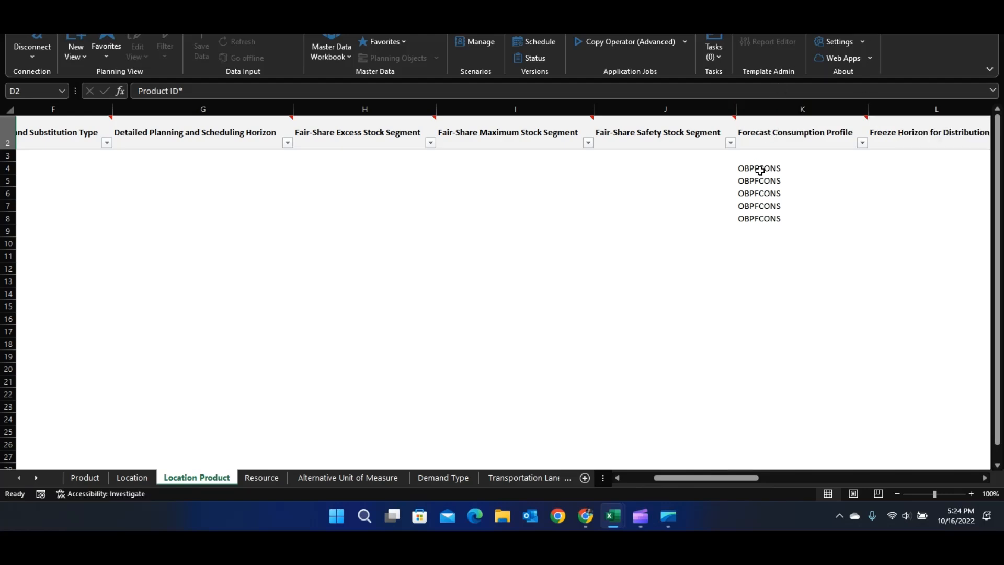
{"action": "left_click_drag", "start_coordinate": [759, 168], "coordinate": [761, 221]}
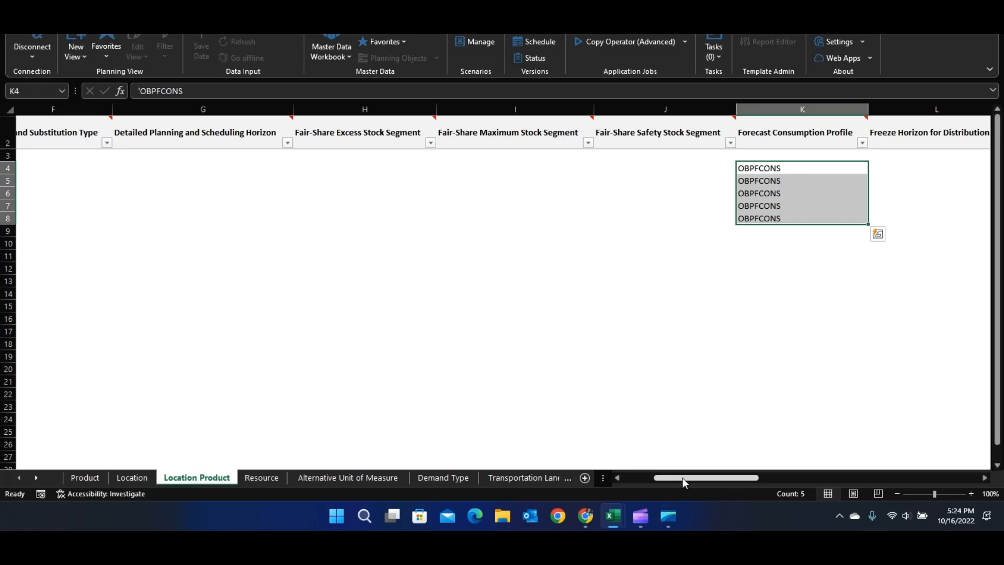
{"action": "left_click", "coordinate": [765, 160]}
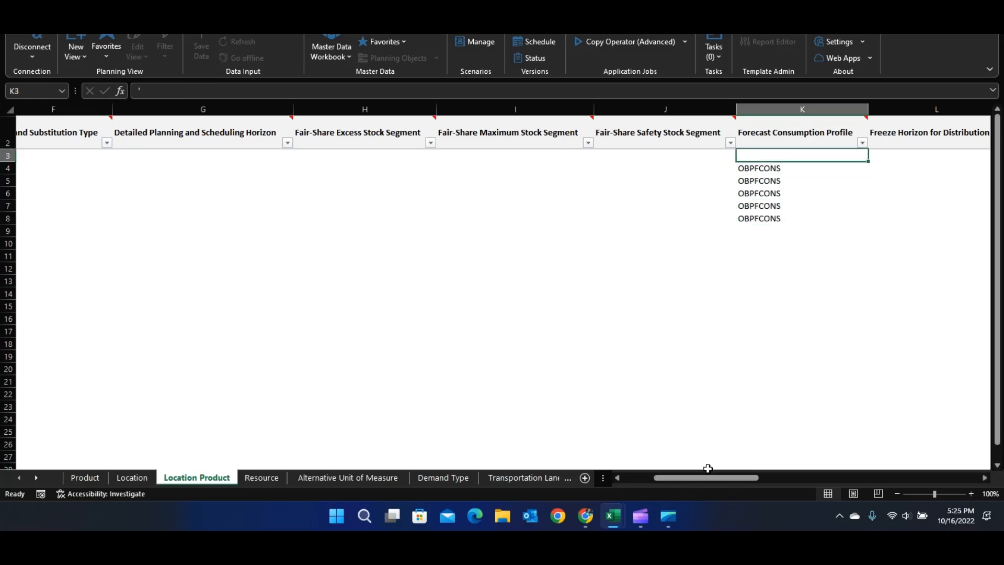
{"action": "left_click_drag", "start_coordinate": [704, 478], "coordinate": [632, 478]}
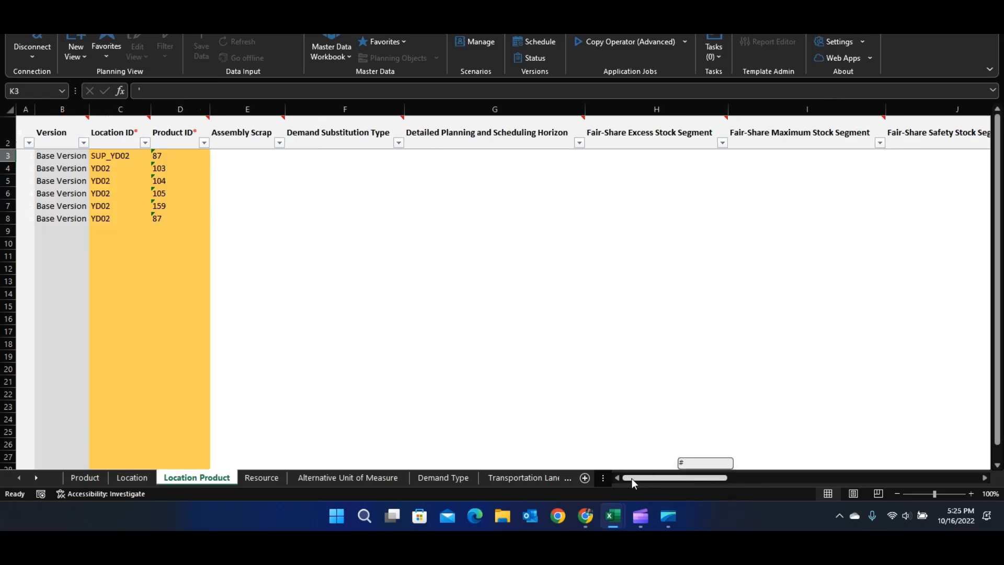
- Check supplier location SUP_YD02's forecast consumption profile entry, and inspect the procurement types and product allocation profiles on the Location Product sheet
{"action": "left_click", "coordinate": [99, 157]}
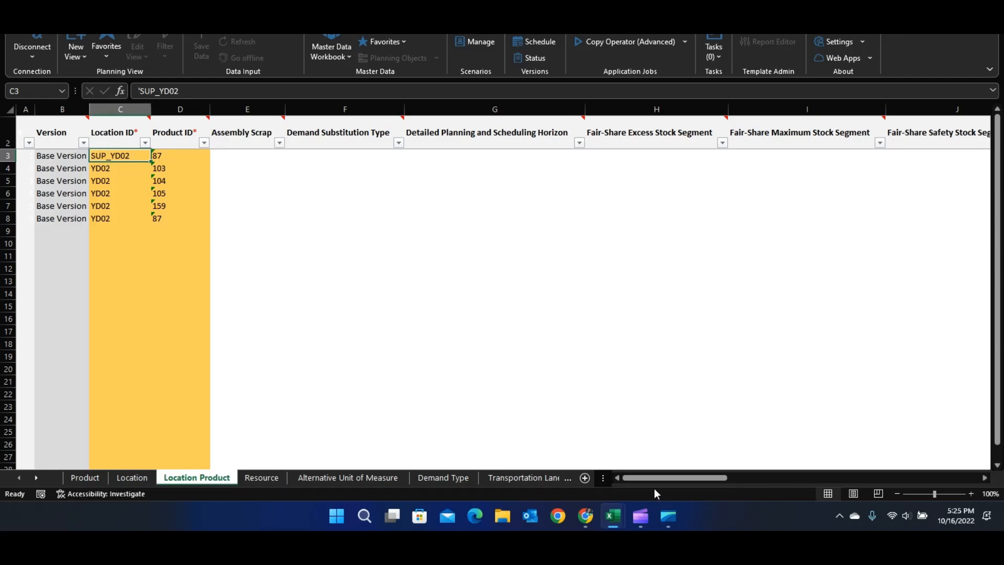
{"action": "left_click_drag", "start_coordinate": [642, 476], "coordinate": [666, 476]}
{"action": "left_click", "coordinate": [724, 151]}
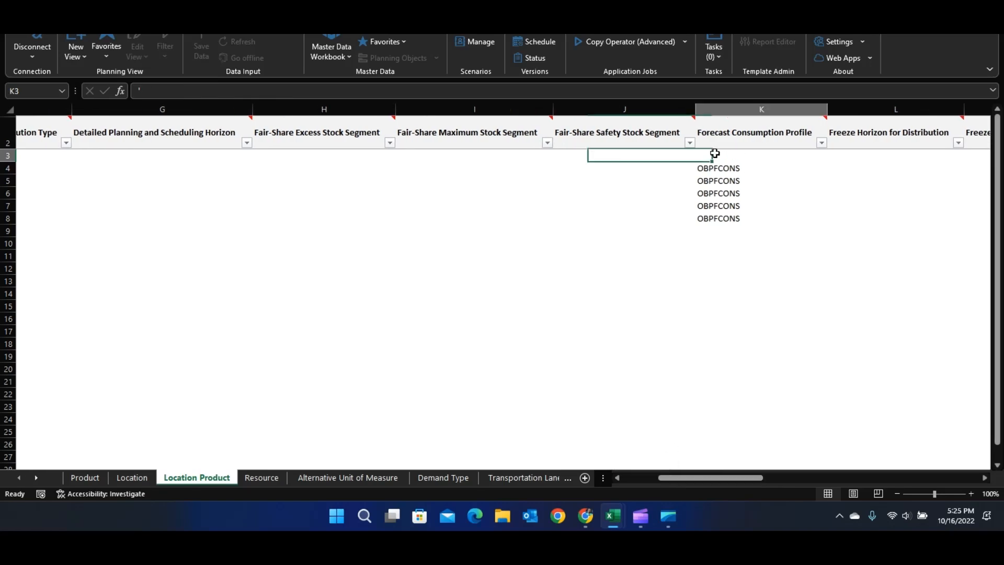
{"action": "left_click_drag", "start_coordinate": [727, 476], "coordinate": [883, 479]}
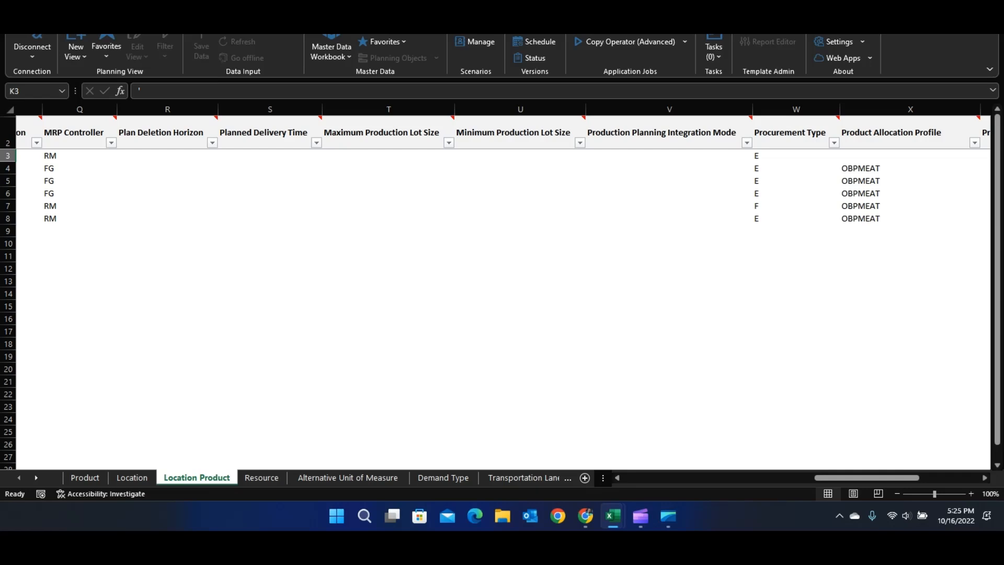
- Check the Procurement Type column and the Product Allocation Profile entries, including the SUP_YD02 row, on the Location Product sheet
{"action": "left_click_drag", "start_coordinate": [768, 153], "coordinate": [784, 222]}
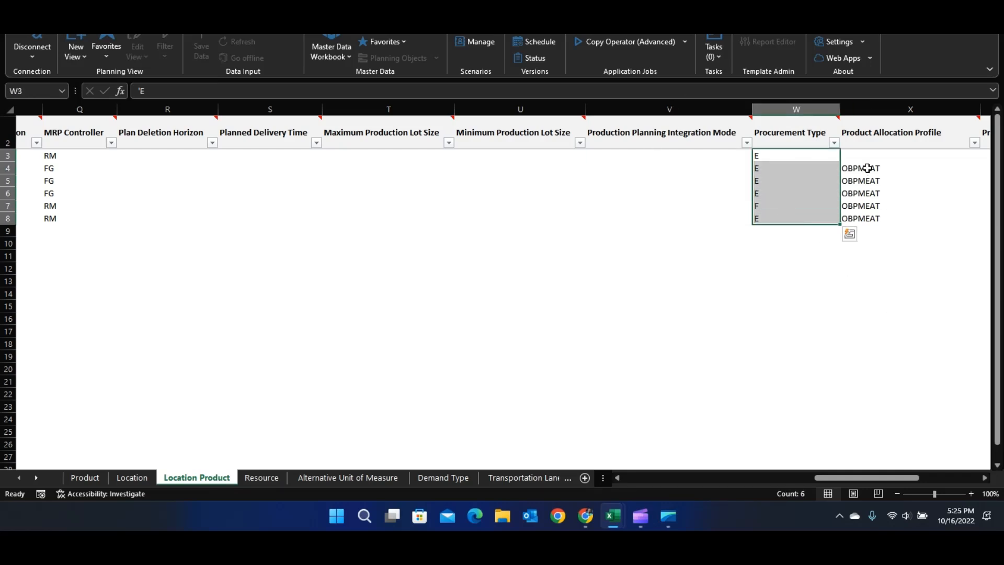
{"action": "left_click", "coordinate": [879, 128]}
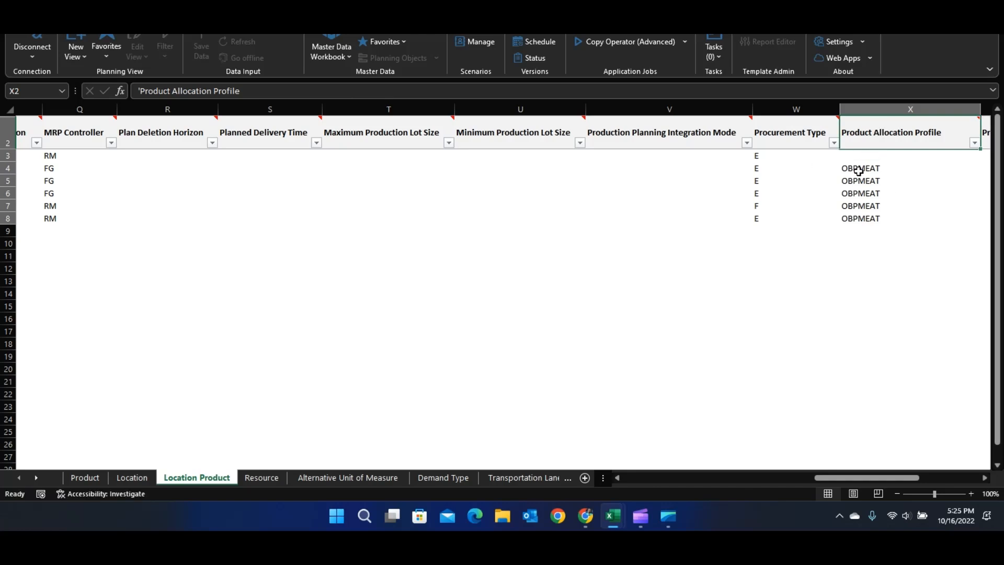
{"action": "left_click_drag", "start_coordinate": [858, 170], "coordinate": [860, 221]}
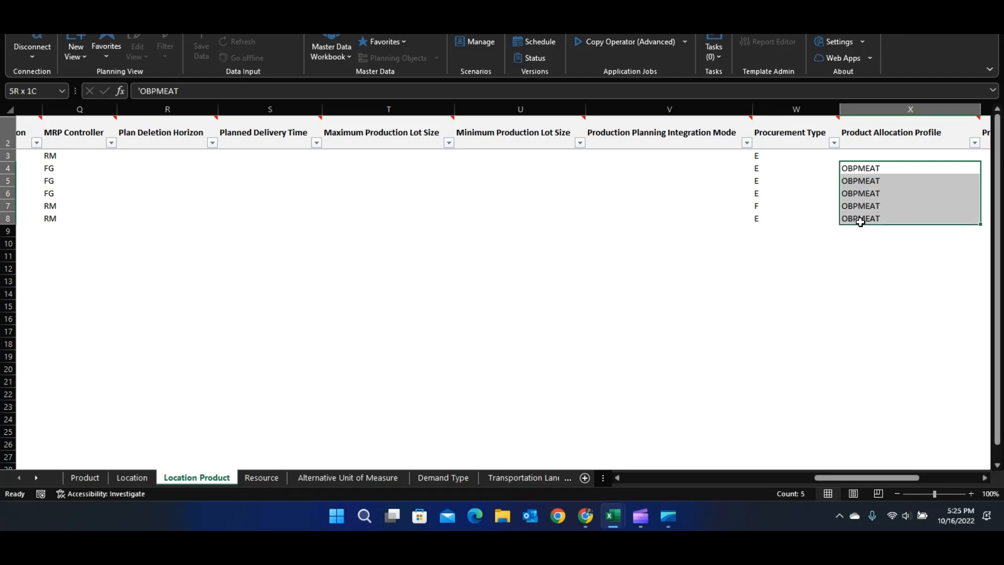
{"action": "left_click", "coordinate": [860, 157]}
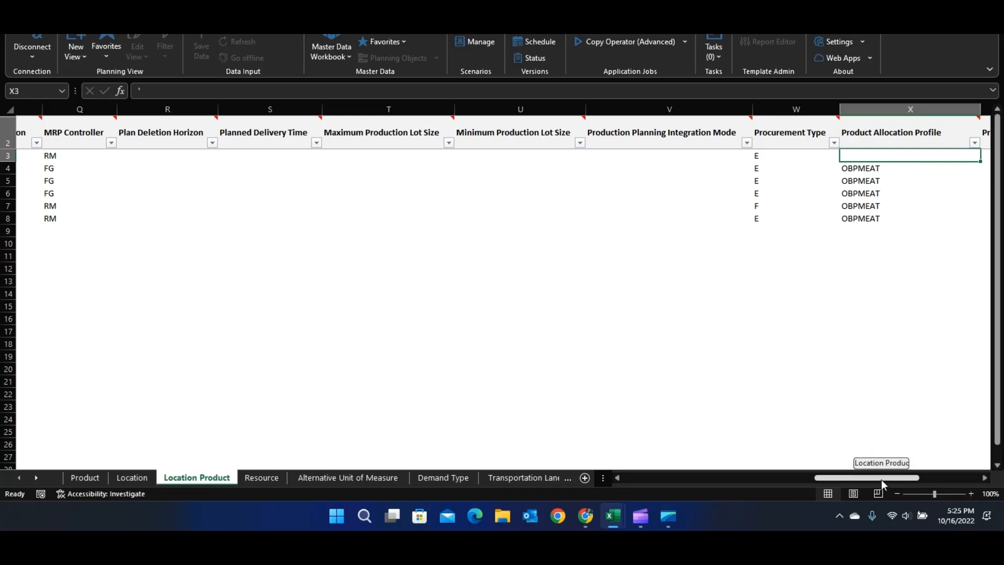
- Examine the source of supply selection profiles assigned to the location products
{"action": "left_click_drag", "start_coordinate": [881, 479], "coordinate": [955, 466]}
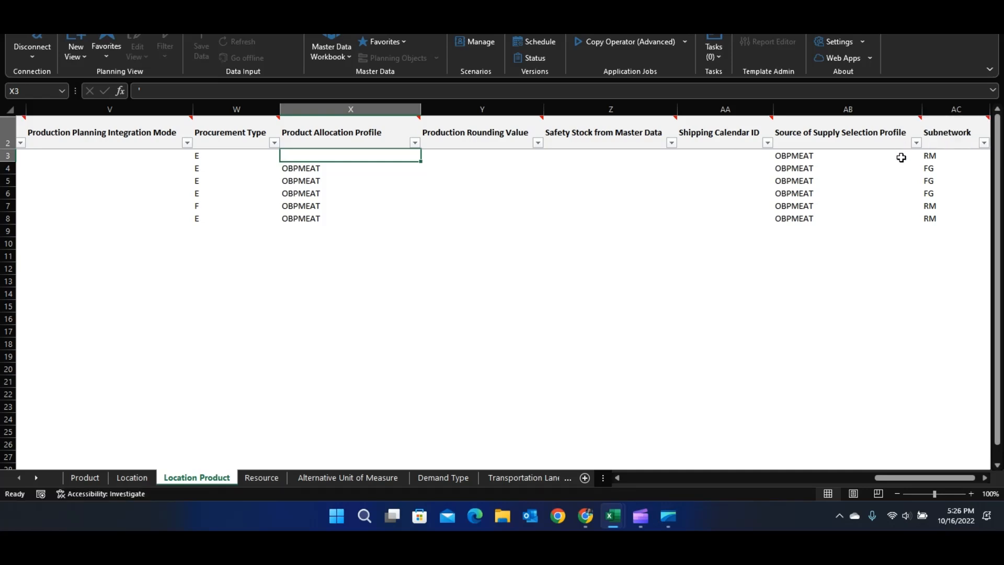
{"action": "left_click_drag", "start_coordinate": [805, 157], "coordinate": [805, 217]}
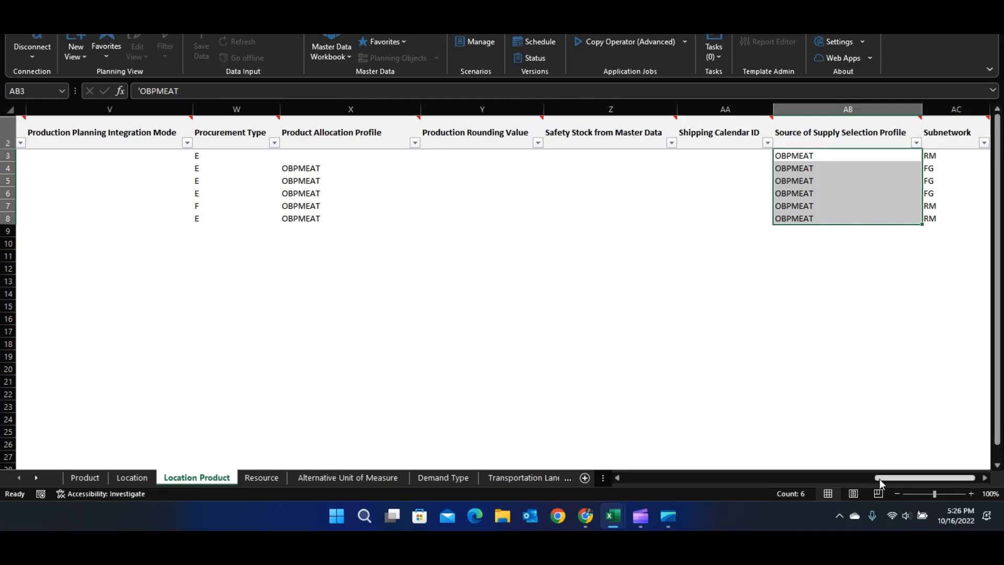
{"action": "left_click_drag", "start_coordinate": [879, 477], "coordinate": [558, 482]}
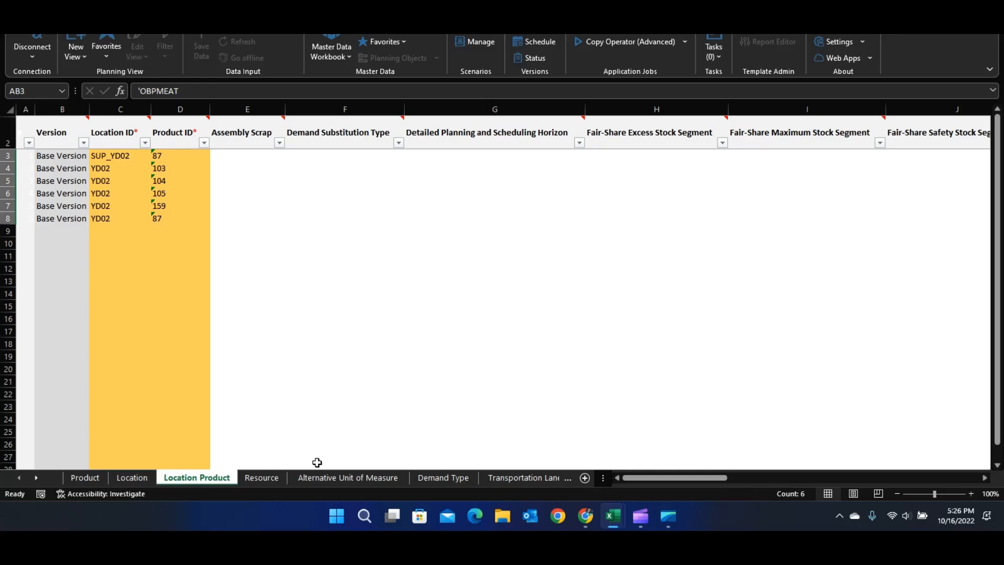
- Review the resource IDs, resource types and capacity units on the Resource sheet
{"action": "left_click", "coordinate": [259, 477]}
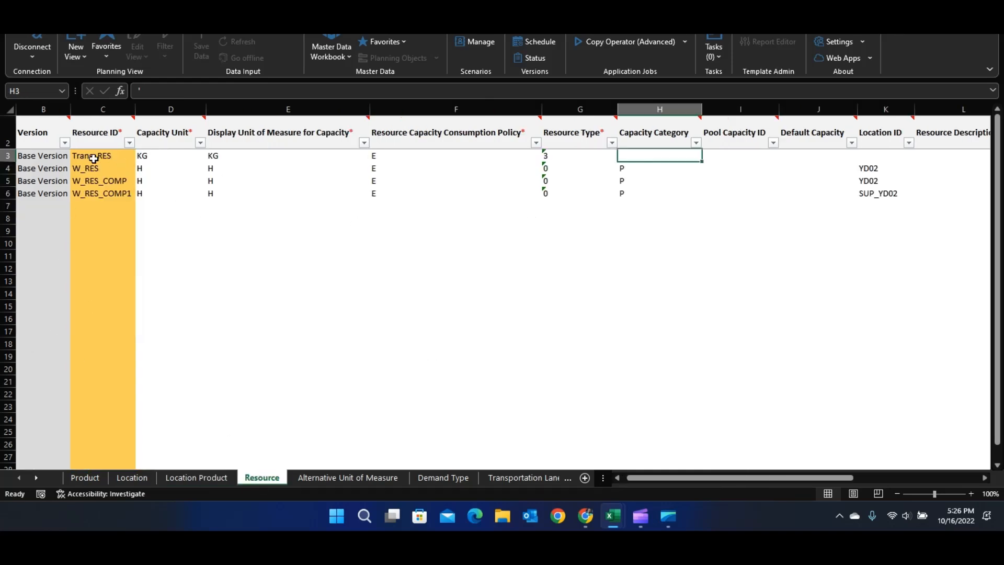
{"action": "left_click_drag", "start_coordinate": [92, 157], "coordinate": [94, 192]}
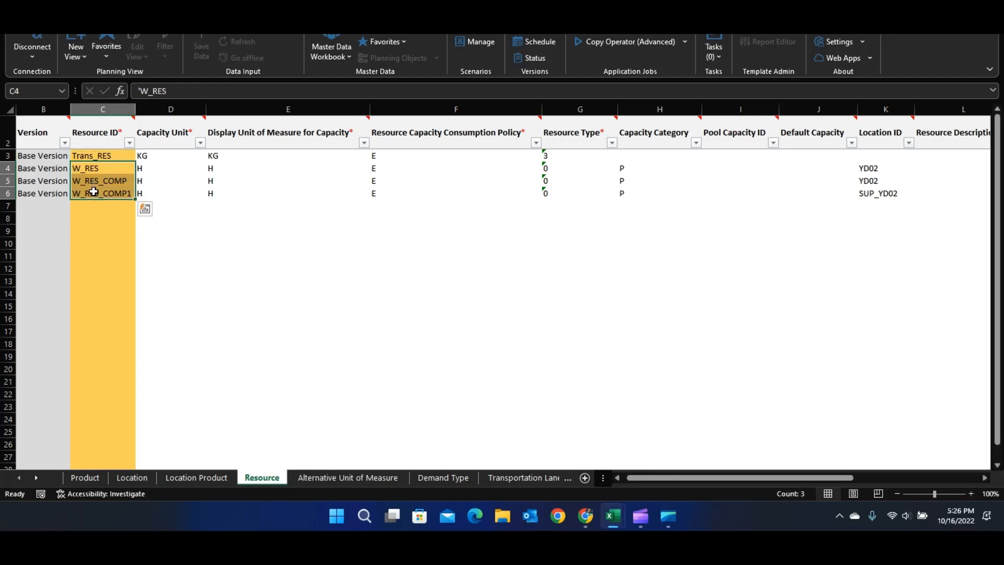
{"action": "left_click", "coordinate": [81, 154]}
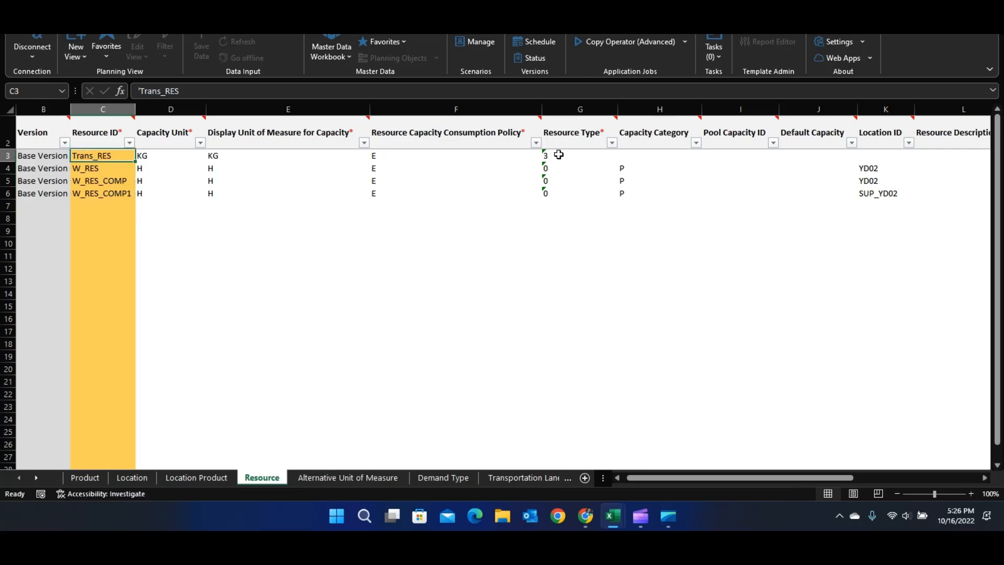
{"action": "left_click_drag", "start_coordinate": [559, 138], "coordinate": [558, 187]}
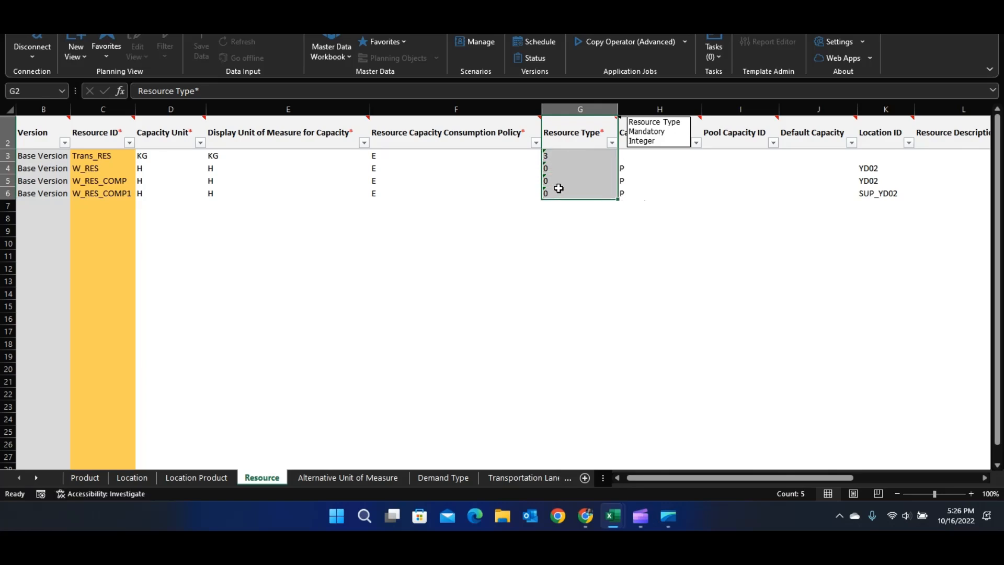
{"action": "left_click", "coordinate": [144, 156]}
{"action": "left_click_drag", "start_coordinate": [144, 156], "coordinate": [140, 193]}
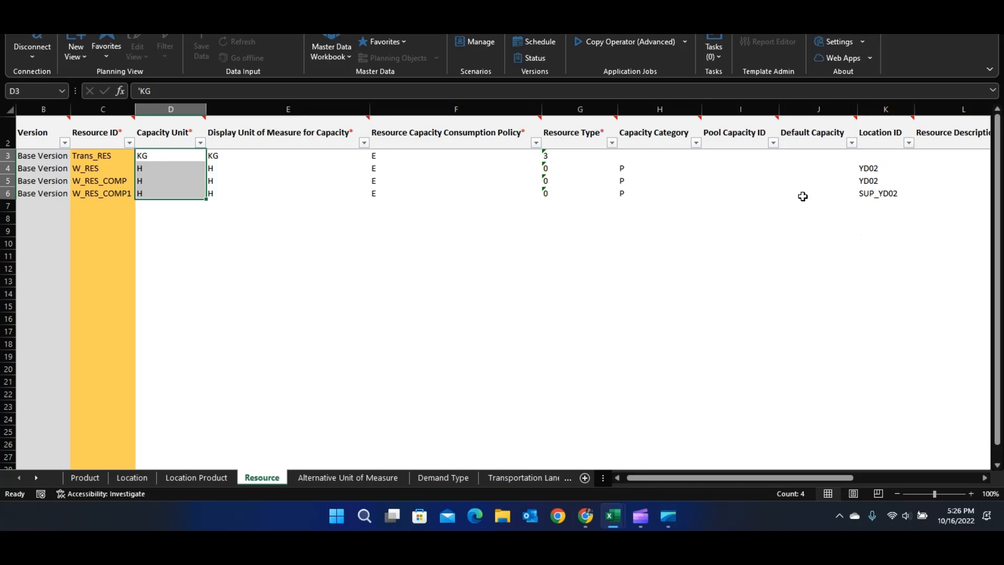
- Compare the location assignments of W_RES, W_RES_COMP and W_RES_COMP1 with the location entry of Trans_RES
{"action": "left_click_drag", "start_coordinate": [870, 168], "coordinate": [874, 192]}
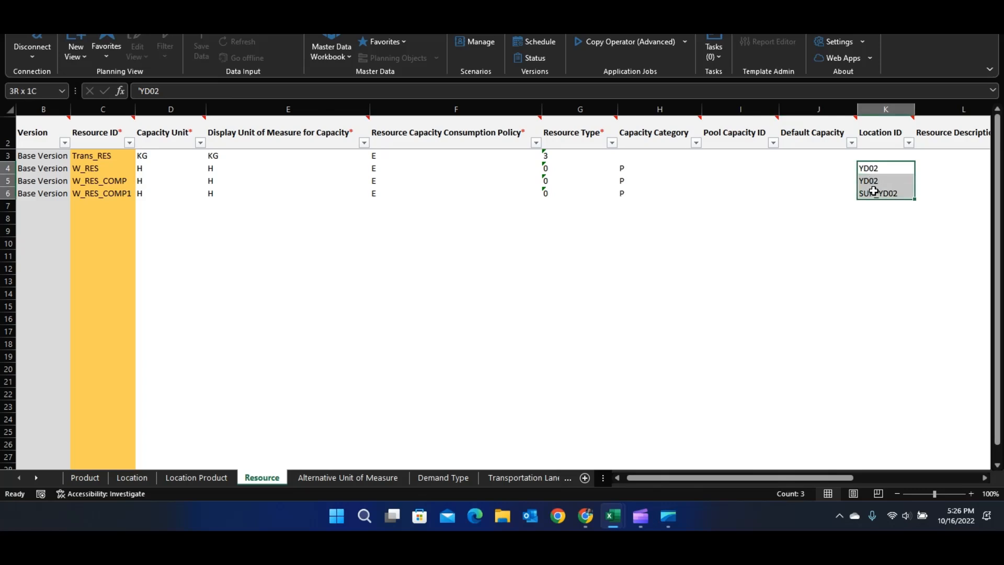
{"action": "left_click_drag", "start_coordinate": [89, 167], "coordinate": [94, 198]}
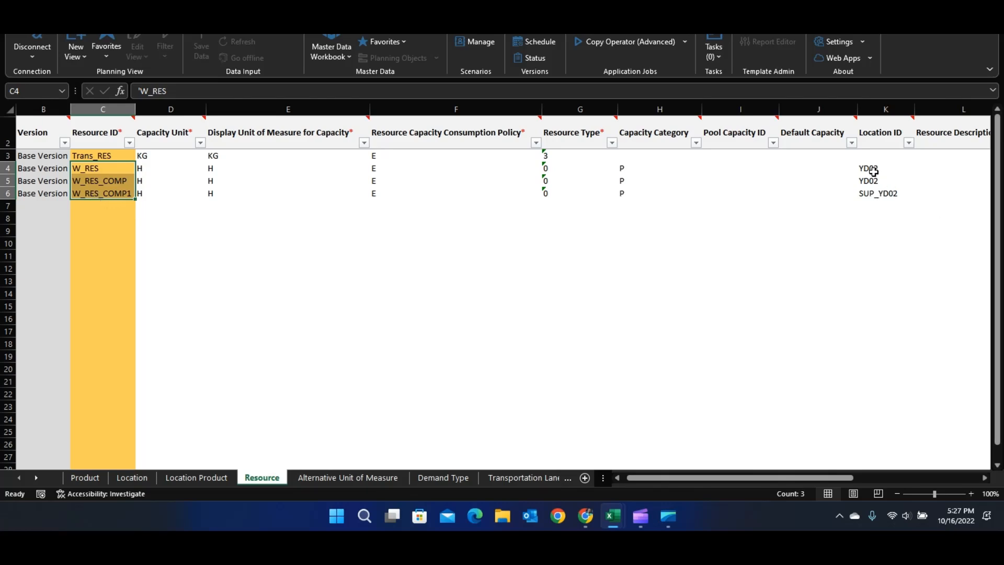
{"action": "left_click_drag", "start_coordinate": [869, 168], "coordinate": [874, 192]}
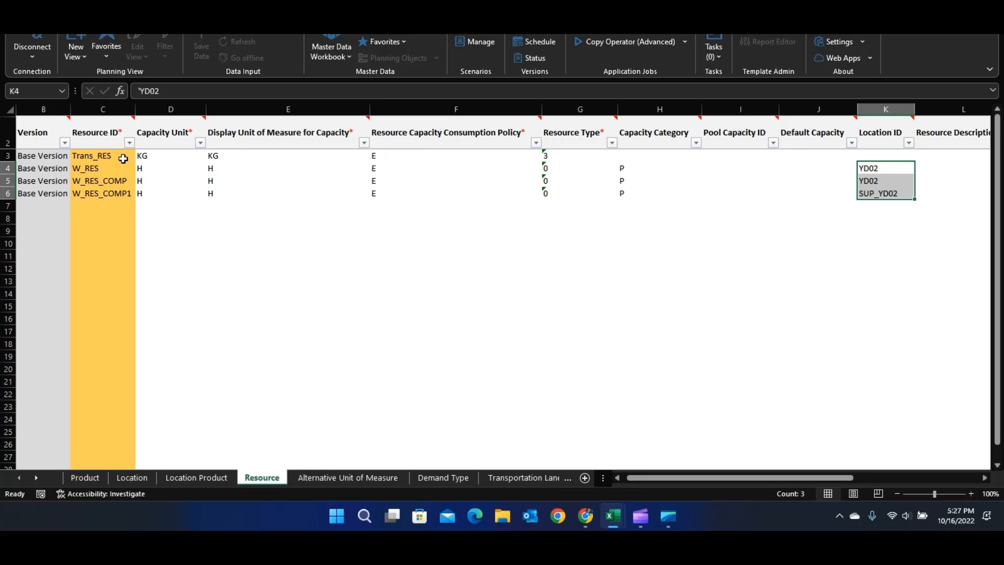
{"action": "left_click", "coordinate": [107, 159]}
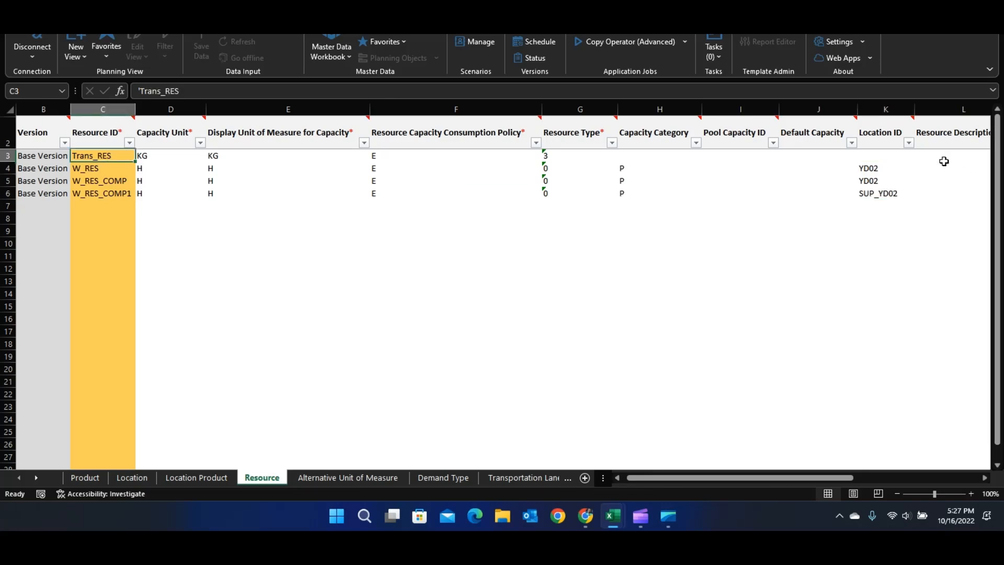
{"action": "left_click", "coordinate": [881, 157]}
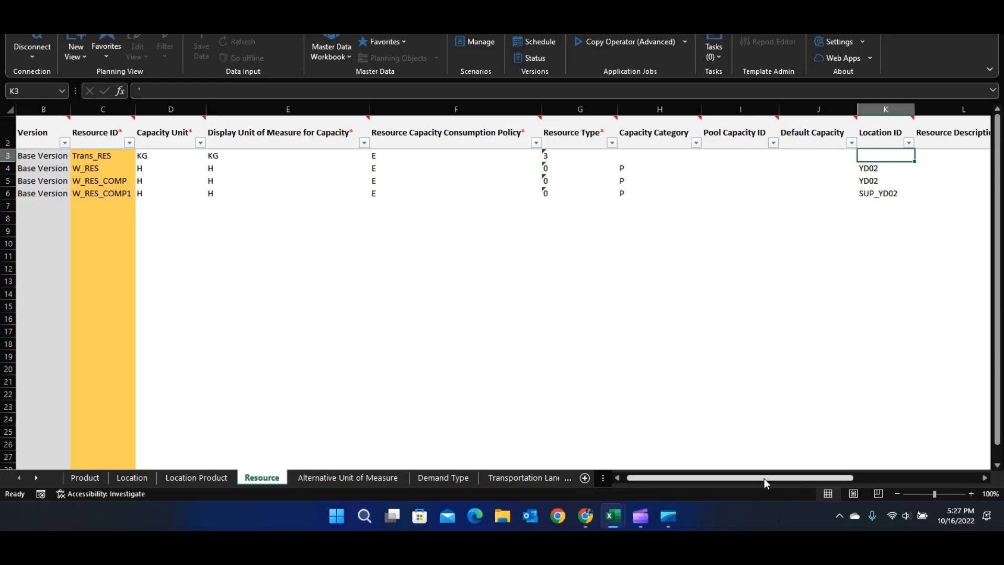
{"action": "left_click_drag", "start_coordinate": [763, 478], "coordinate": [682, 469]}
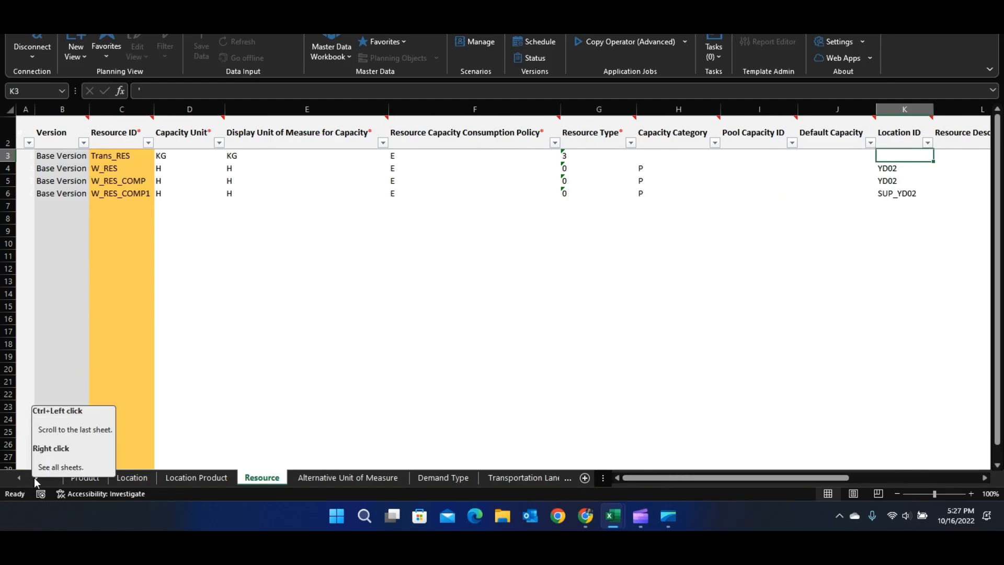
- Review the first Production Data Structure sheet's production versions, output product coefficients, validity dates and PDS priorities
{"action": "right_click", "coordinate": [32, 478]}
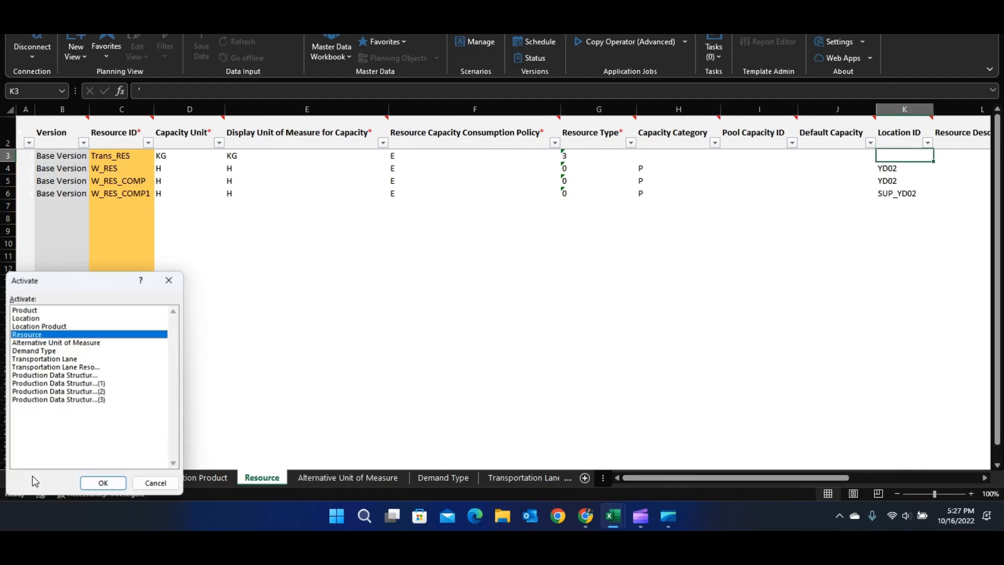
{"action": "left_click", "coordinate": [77, 376]}
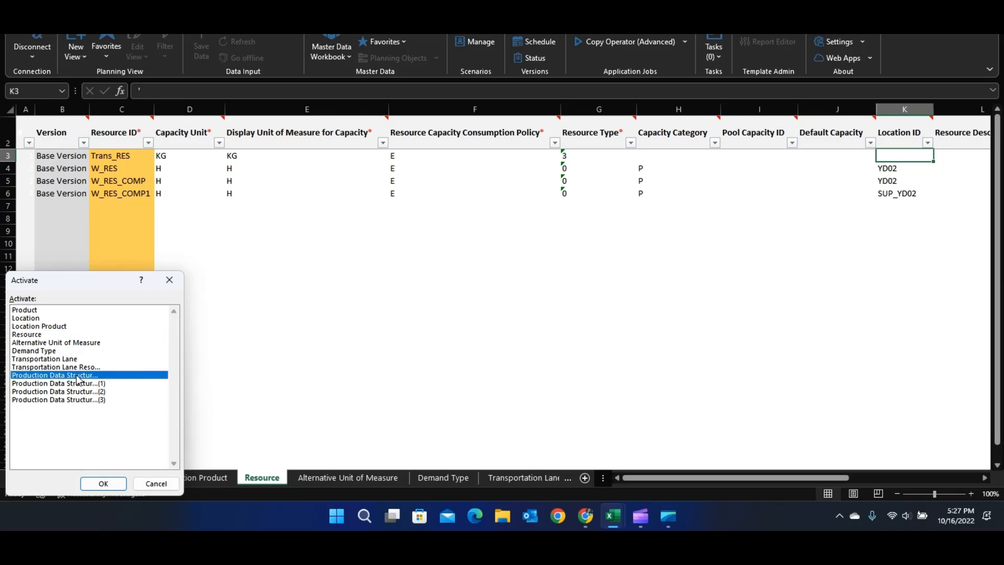
{"action": "left_click", "coordinate": [99, 486]}
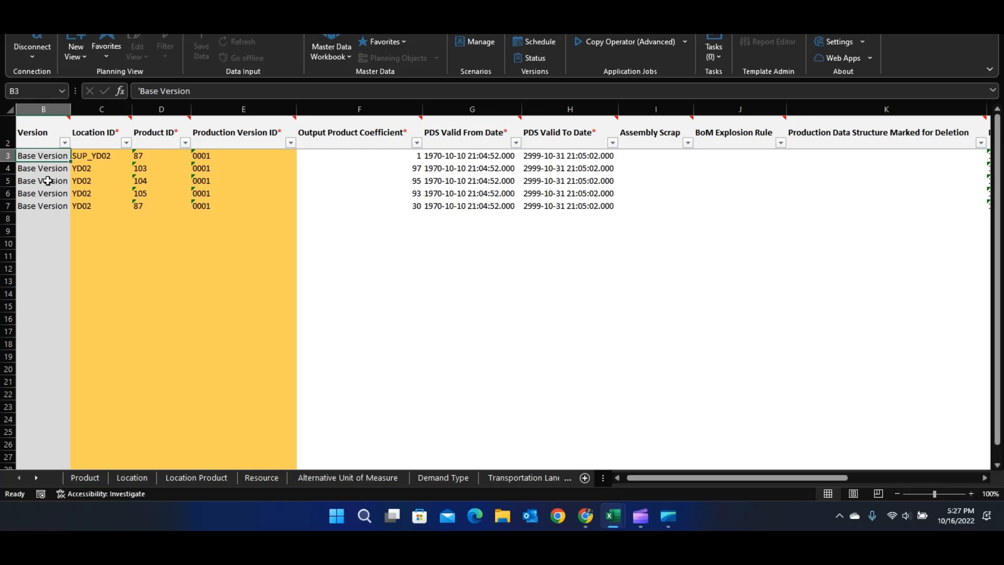
{"action": "left_click", "coordinate": [218, 157]}
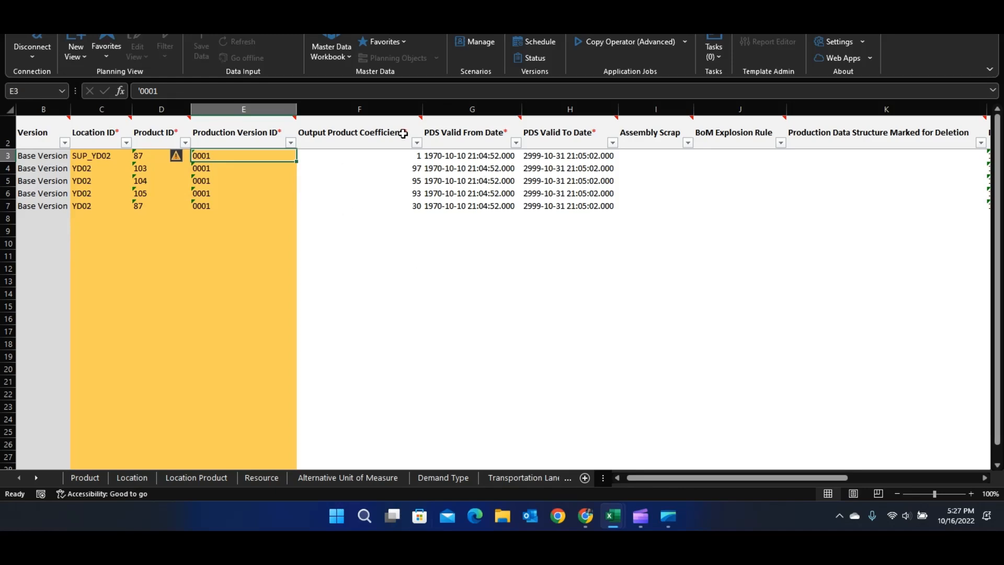
{"action": "left_click_drag", "start_coordinate": [403, 157], "coordinate": [407, 206]}
{"action": "left_click_drag", "start_coordinate": [456, 156], "coordinate": [552, 203]}
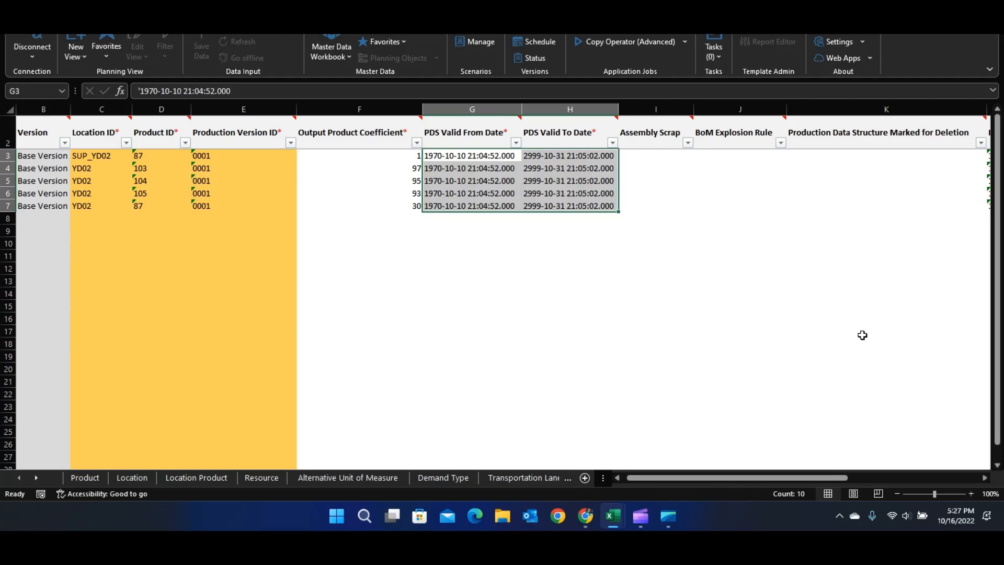
{"action": "left_click_drag", "start_coordinate": [707, 476], "coordinate": [804, 484]}
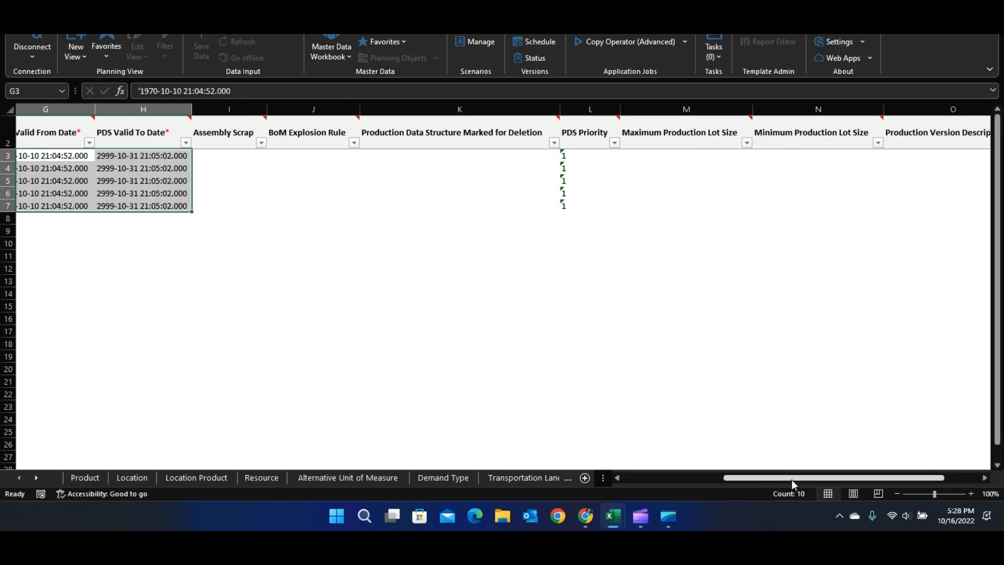
{"action": "left_click_drag", "start_coordinate": [792, 479], "coordinate": [674, 469]}
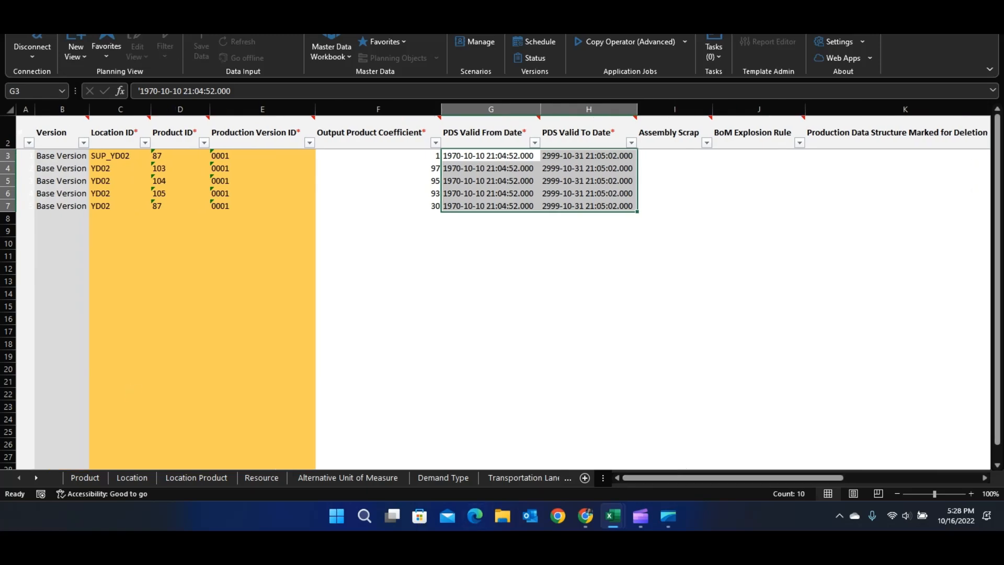
- Inspect the activity IDs with their locations and products on Production Data Structure sheet (1), including the SUP_YD02 row
{"action": "right_click", "coordinate": [36, 478]}
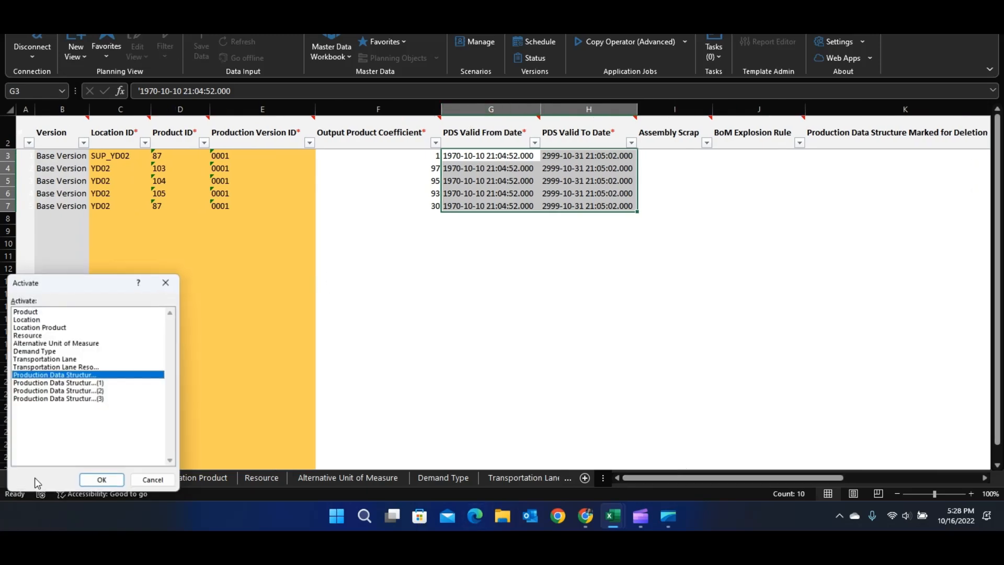
{"action": "left_click", "coordinate": [101, 384]}
{"action": "left_click", "coordinate": [102, 482]}
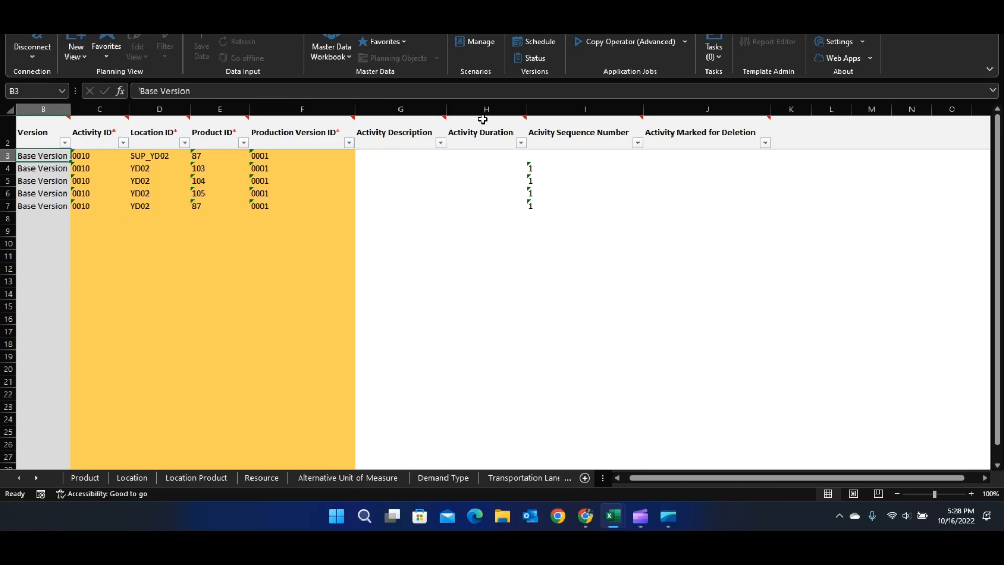
{"action": "left_click", "coordinate": [460, 107]}
{"action": "left_click", "coordinate": [83, 156]}
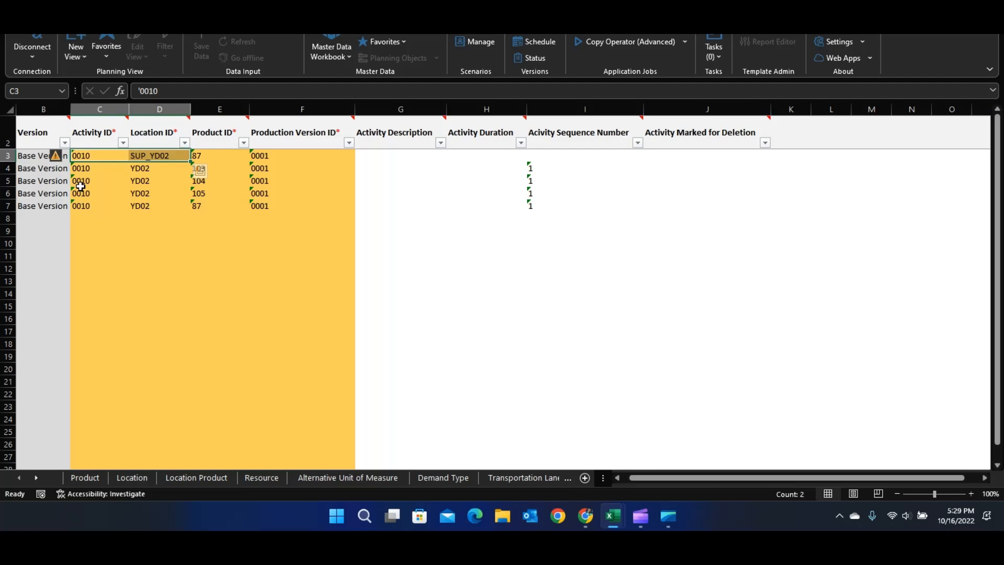
{"action": "left_click_drag", "start_coordinate": [79, 183], "coordinate": [220, 195]}
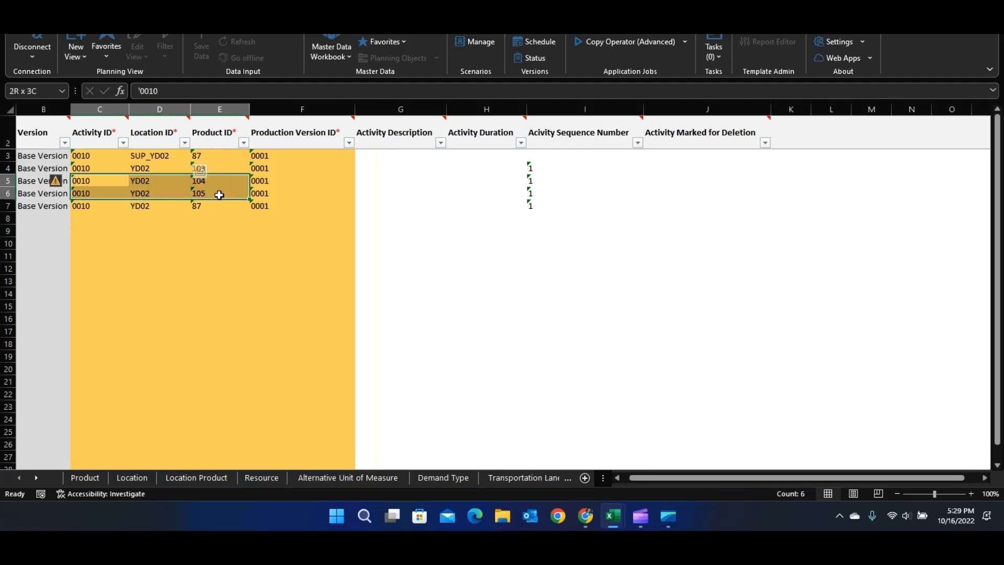
{"action": "left_click", "coordinate": [140, 157]}
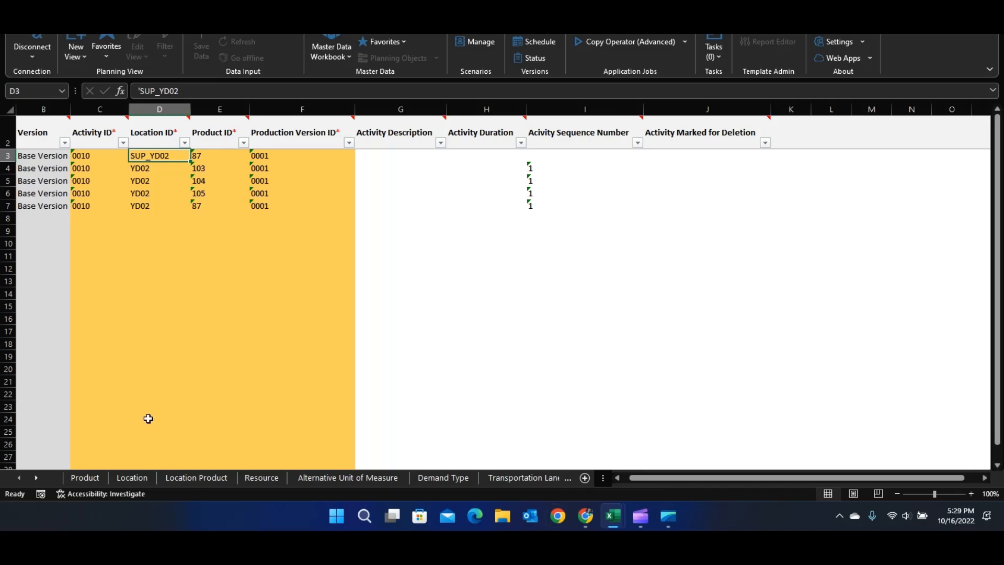
- Open Production Data Structure sheet (2) and examine the product IDs that have PDS components
{"action": "right_click", "coordinate": [37, 476]}
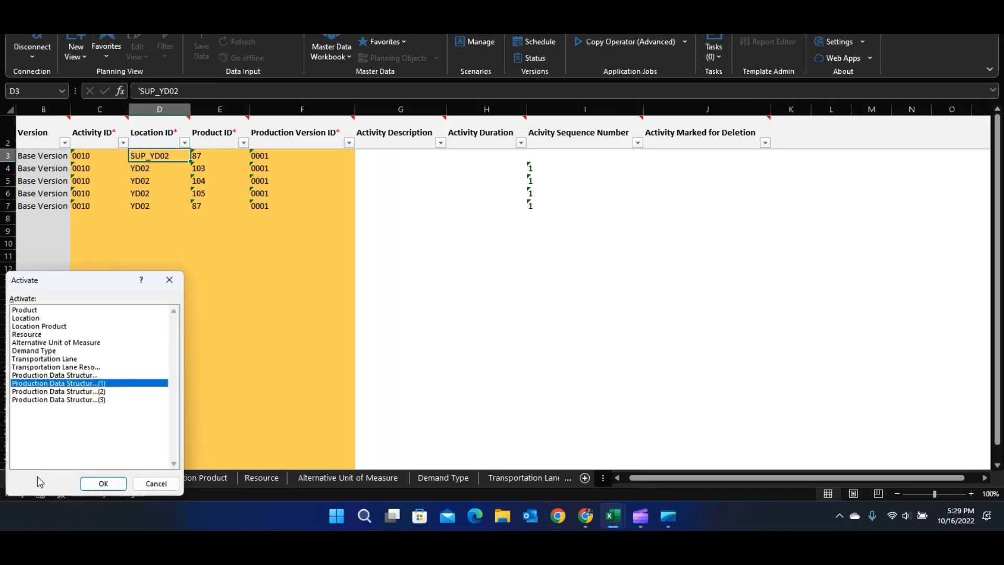
{"action": "left_click", "coordinate": [85, 391]}
{"action": "left_click", "coordinate": [102, 483]}
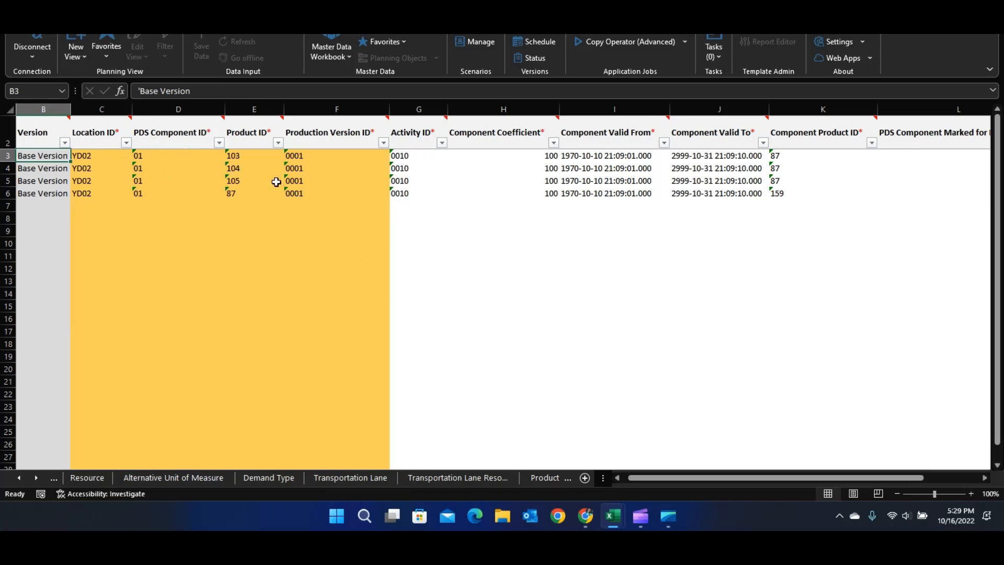
{"action": "left_click_drag", "start_coordinate": [233, 156], "coordinate": [238, 180]}
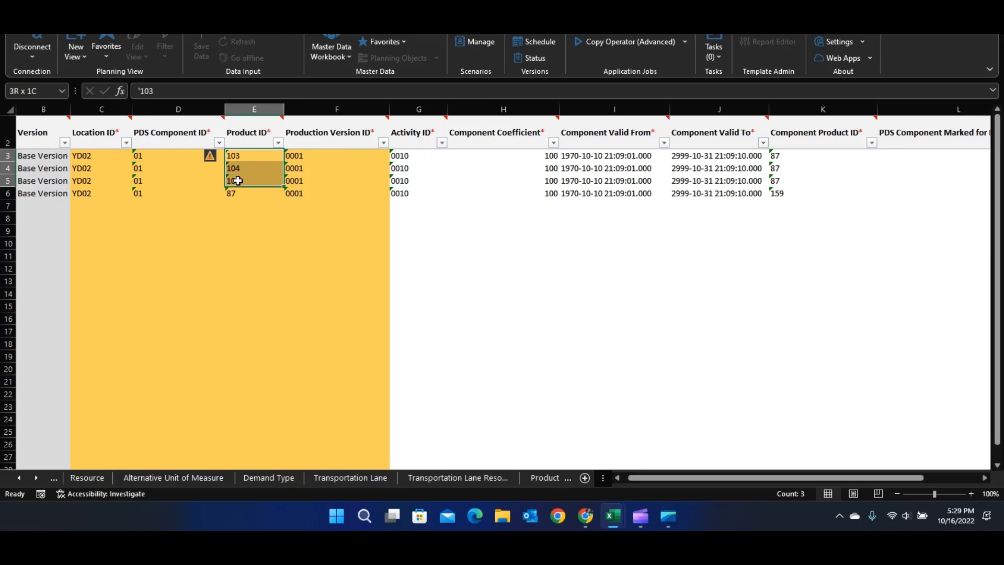
{"action": "left_click_drag", "start_coordinate": [238, 180], "coordinate": [238, 190]}
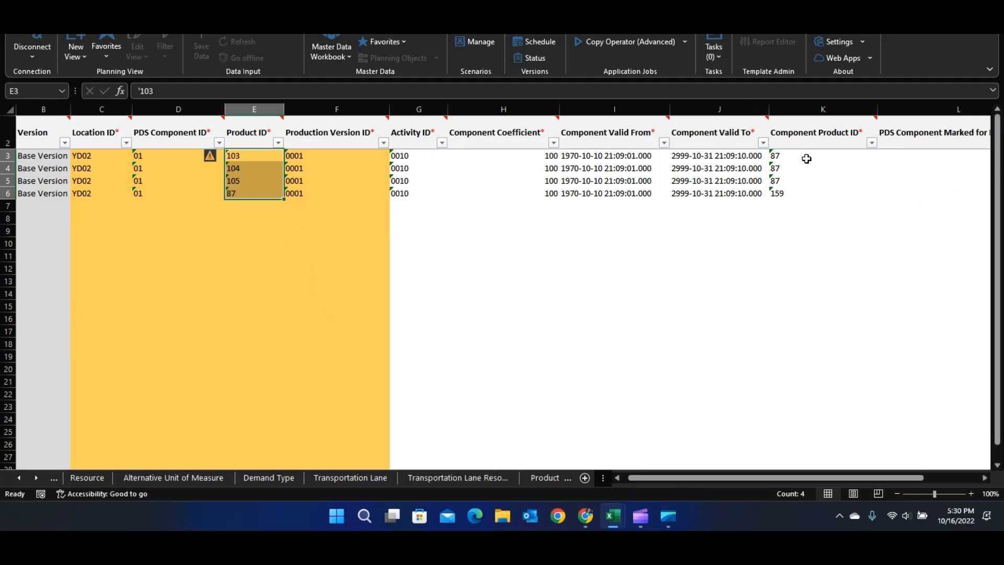
- Compare the product IDs with their component product IDs, first for products 103 to 105, then for product 87
{"action": "left_click", "coordinate": [780, 158]}
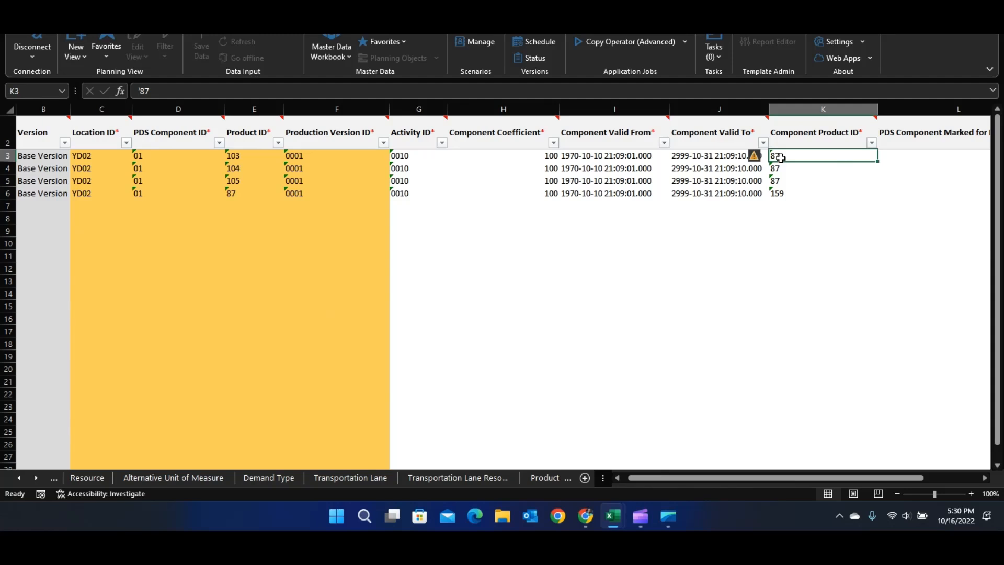
{"action": "left_click", "coordinate": [234, 160]}
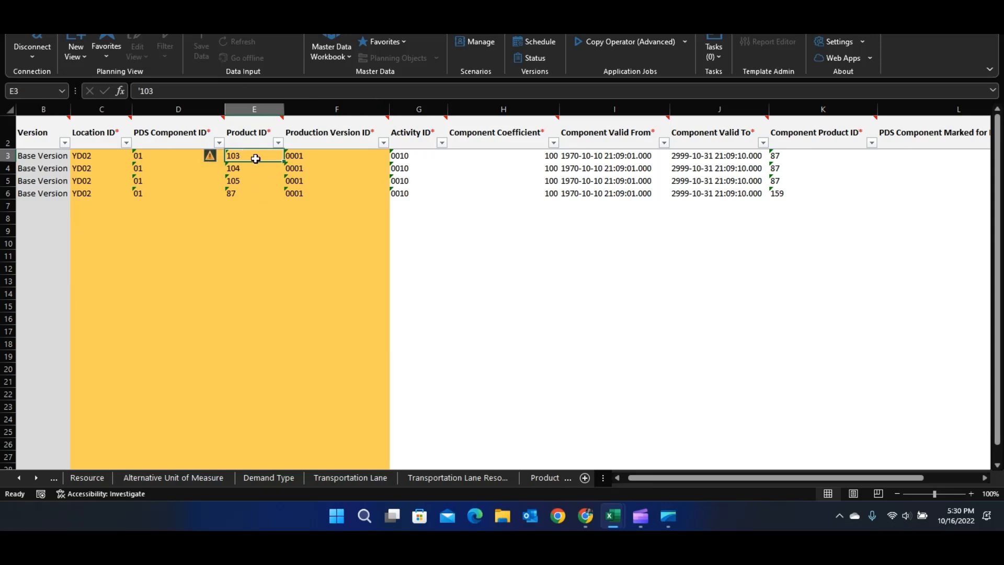
{"action": "left_click_drag", "start_coordinate": [255, 160], "coordinate": [255, 183]}
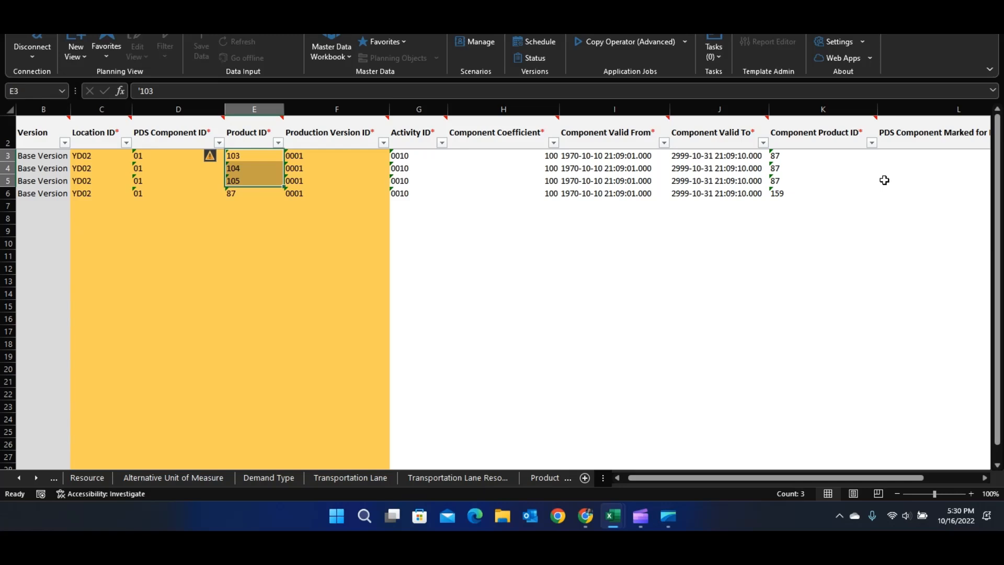
{"action": "left_click", "coordinate": [783, 155]}
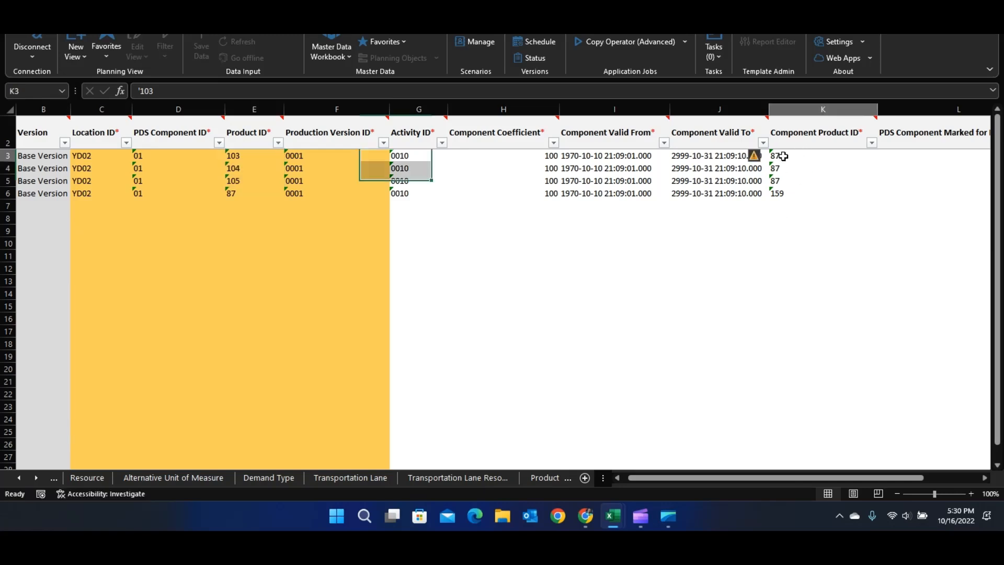
{"action": "left_click_drag", "start_coordinate": [783, 156], "coordinate": [788, 178]}
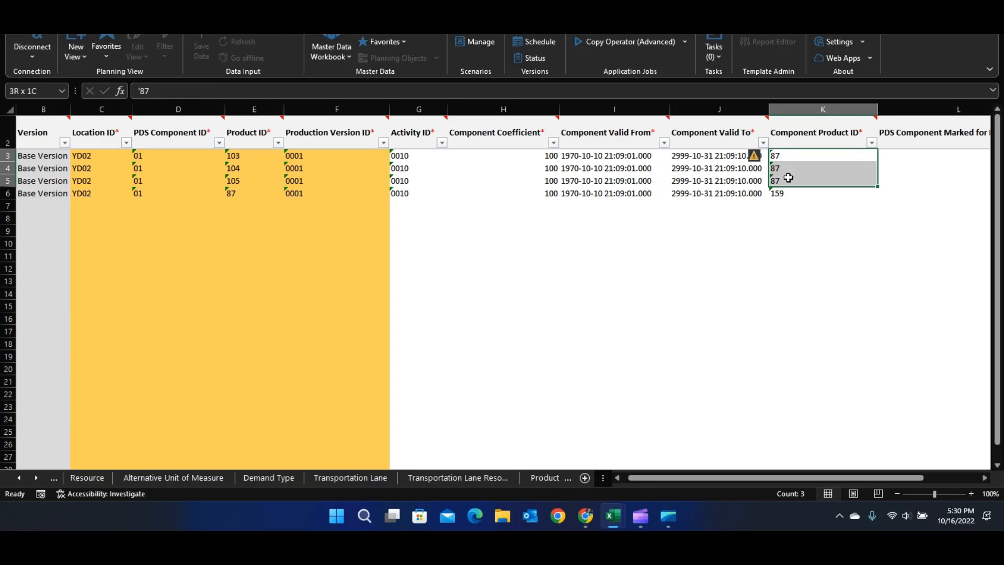
{"action": "left_click", "coordinate": [241, 194]}
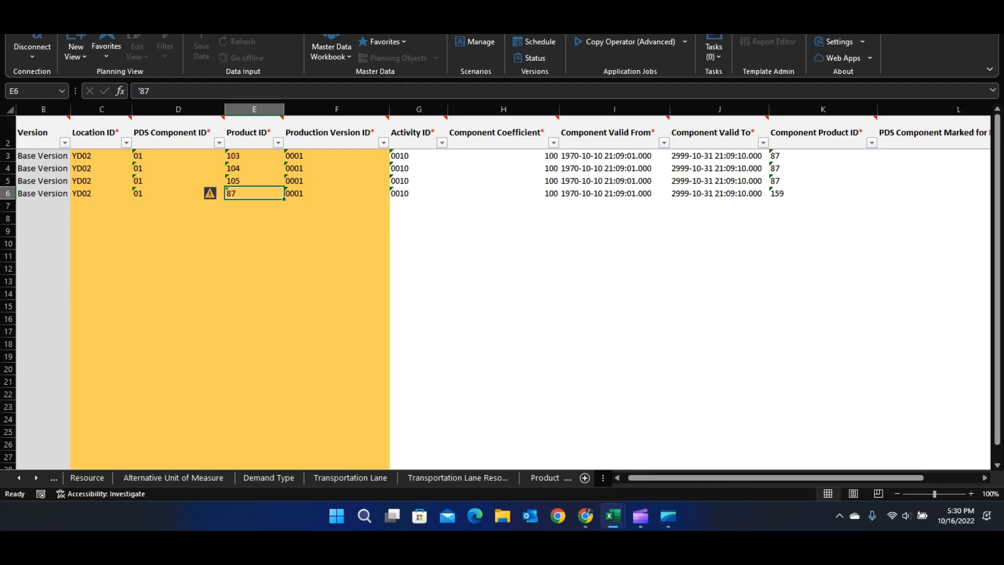
{"action": "left_click", "coordinate": [782, 193]}
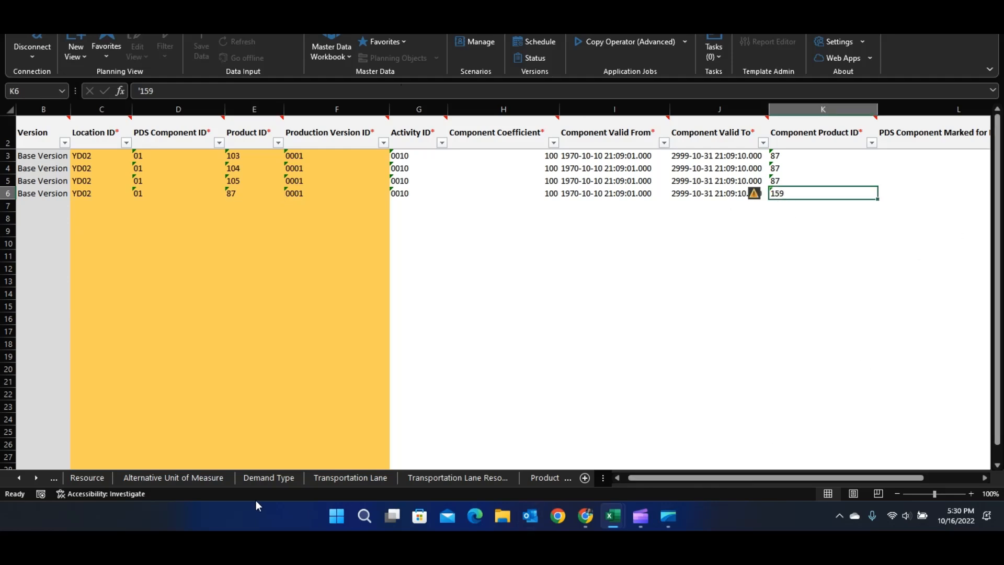
{"action": "left_click_drag", "start_coordinate": [679, 479], "coordinate": [586, 481]}
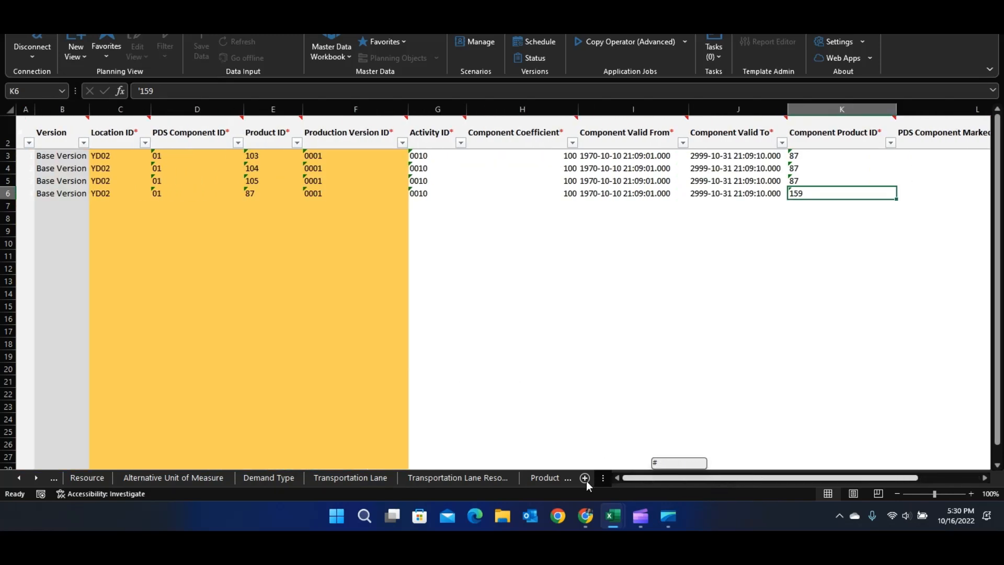
- Open Production Data Structure sheet (3) and review the resource IDs and capacity consumption rates
{"action": "right_click", "coordinate": [34, 478]}
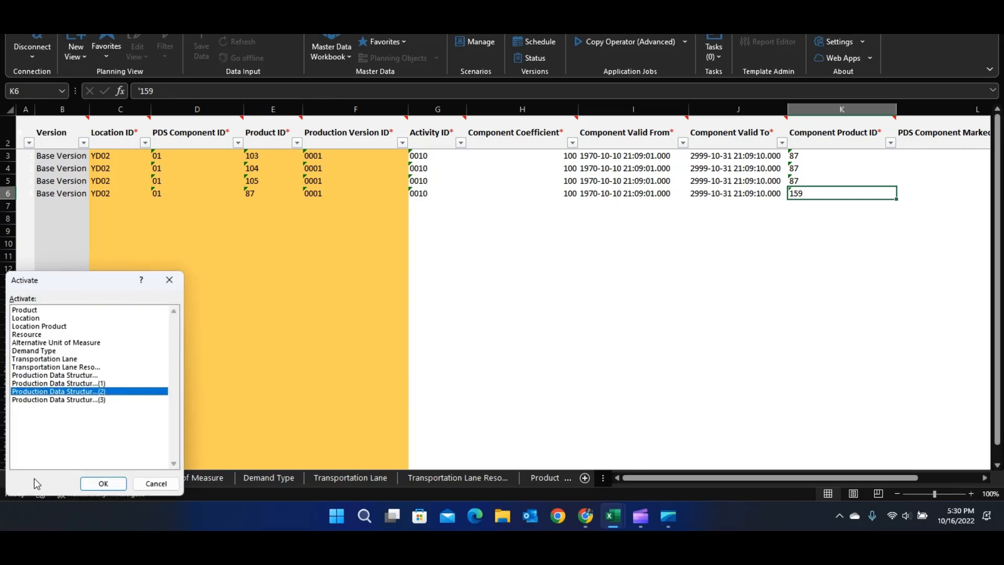
{"action": "left_click", "coordinate": [88, 401]}
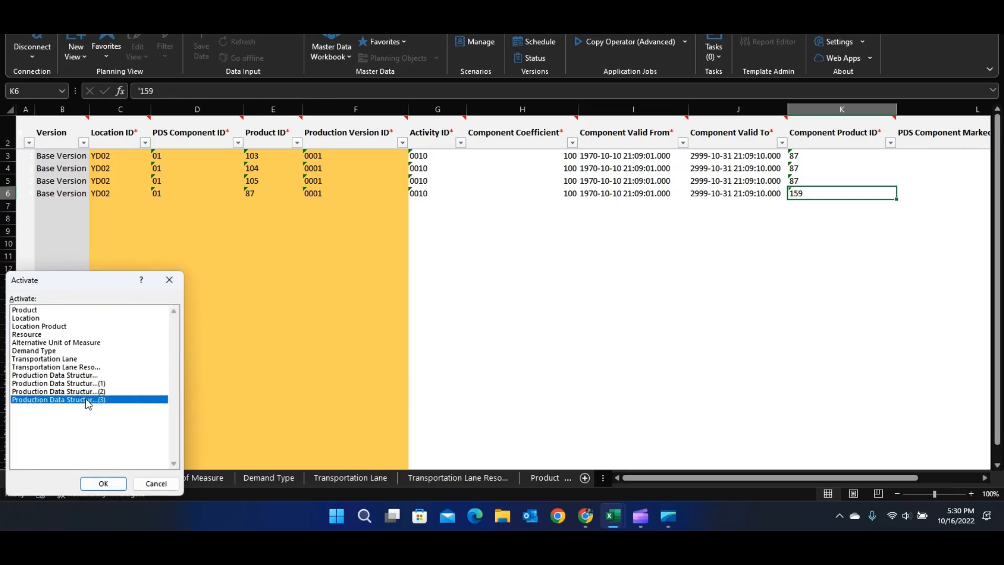
{"action": "left_click", "coordinate": [107, 487]}
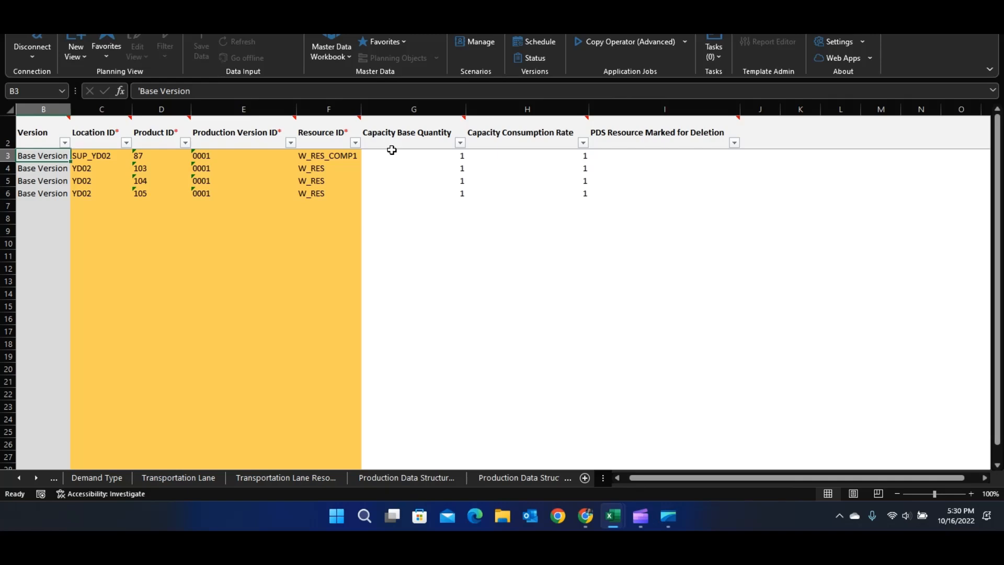
{"action": "left_click_drag", "start_coordinate": [314, 158], "coordinate": [314, 194]}
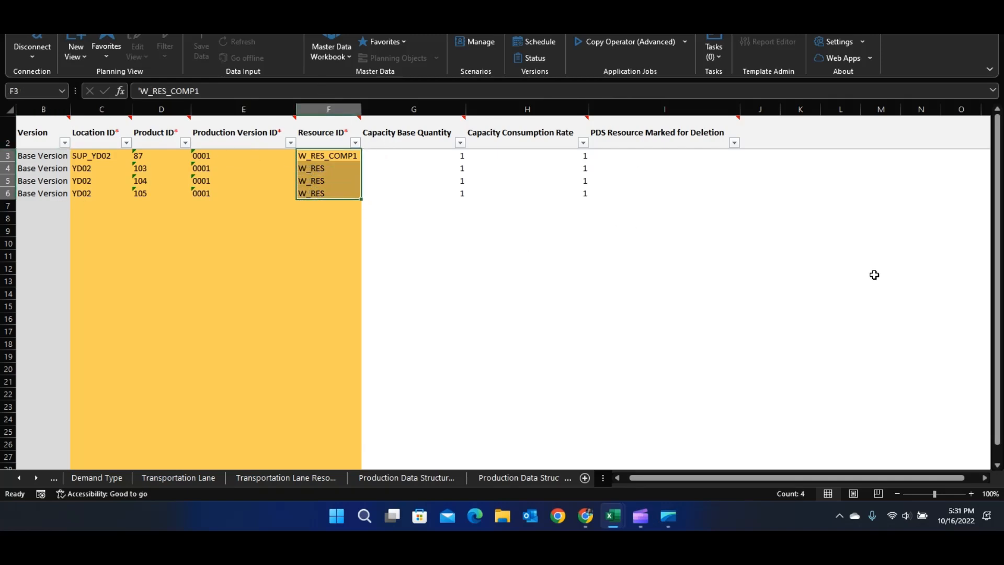
{"action": "left_click_drag", "start_coordinate": [562, 155], "coordinate": [566, 194]}
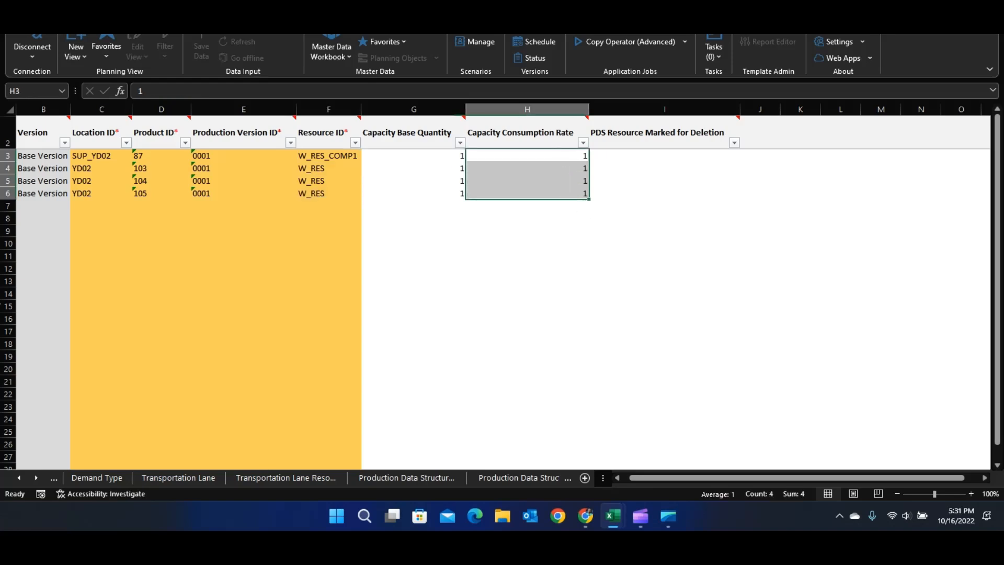
- Compare the YD02 rows' locations, products and production versions with the SUP_YD02 row and its resource assignment
{"action": "mouse_move", "coordinate": [22, 148]}
{"action": "left_click", "coordinate": [74, 158]}
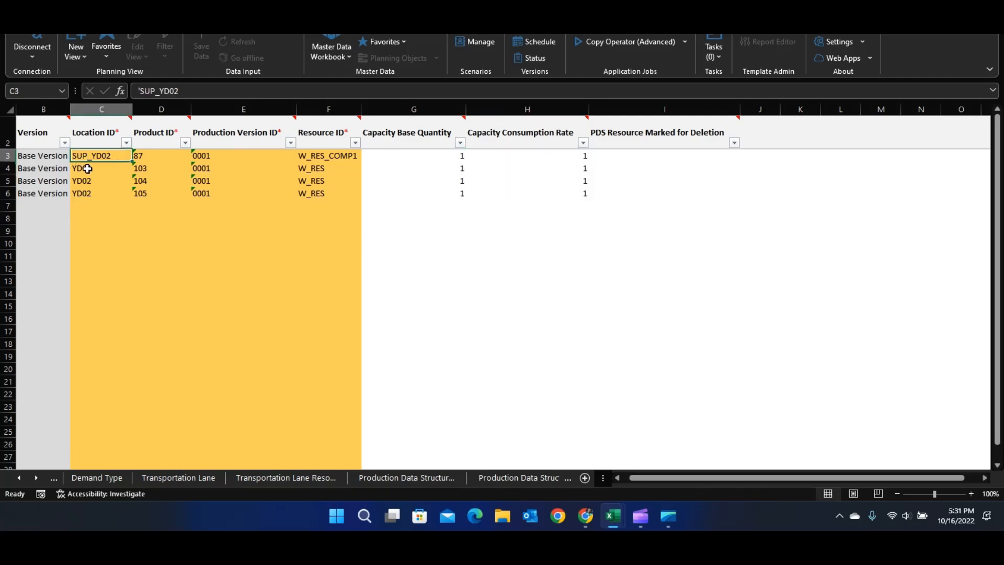
{"action": "left_click_drag", "start_coordinate": [97, 169], "coordinate": [199, 194]}
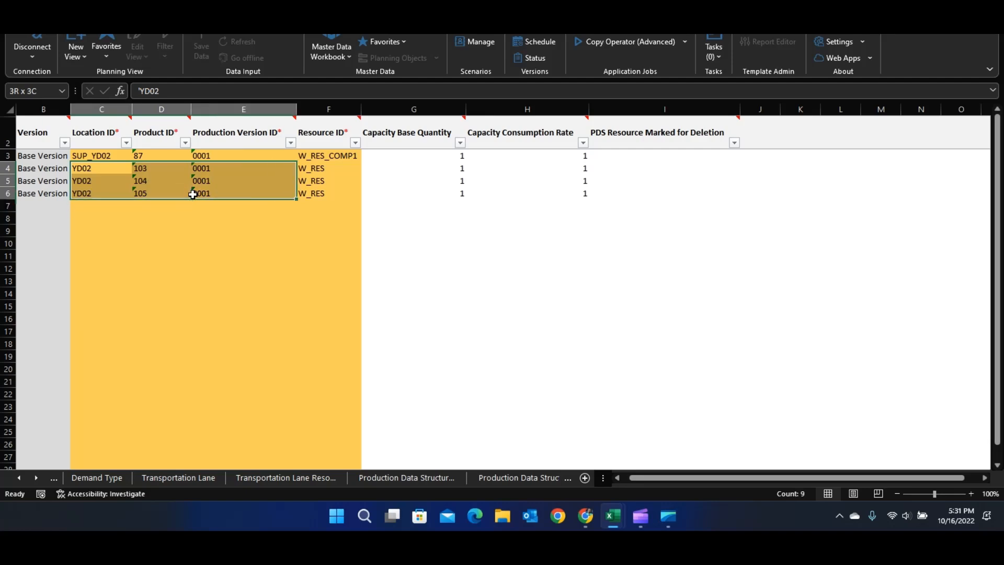
{"action": "left_click_drag", "start_coordinate": [92, 156], "coordinate": [355, 153]}
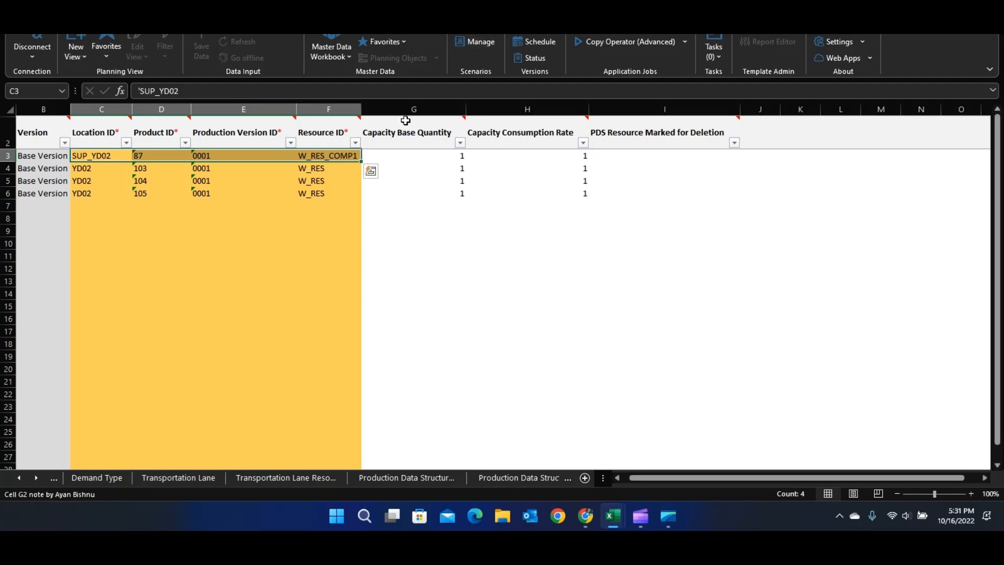
{"action": "mouse_move", "coordinate": [405, 120]}
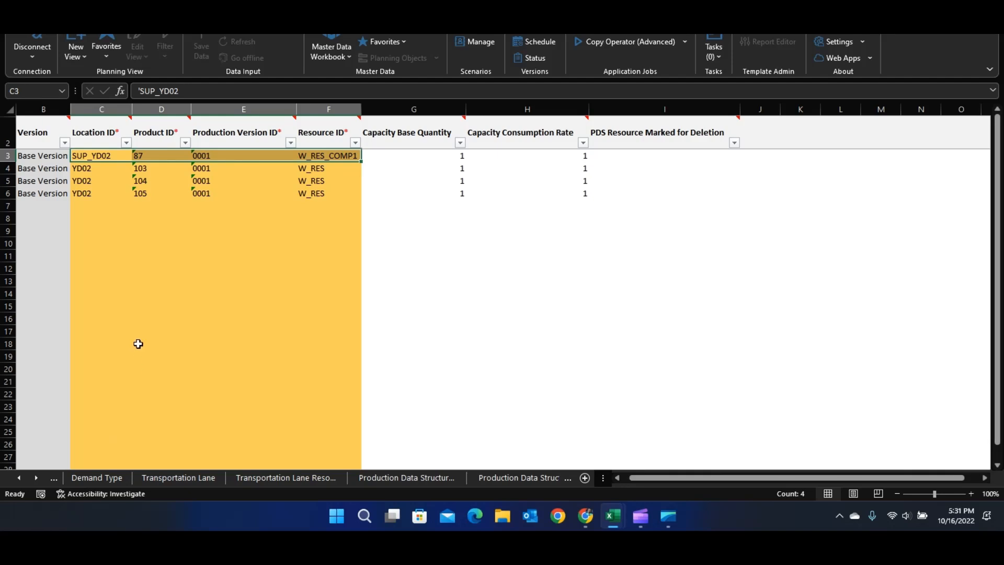
- Review the Transportation Lane sheet's ship-from and ship-to locations, transport mode, product, goods receipt processing time and lead time
{"action": "left_click", "coordinate": [191, 477]}
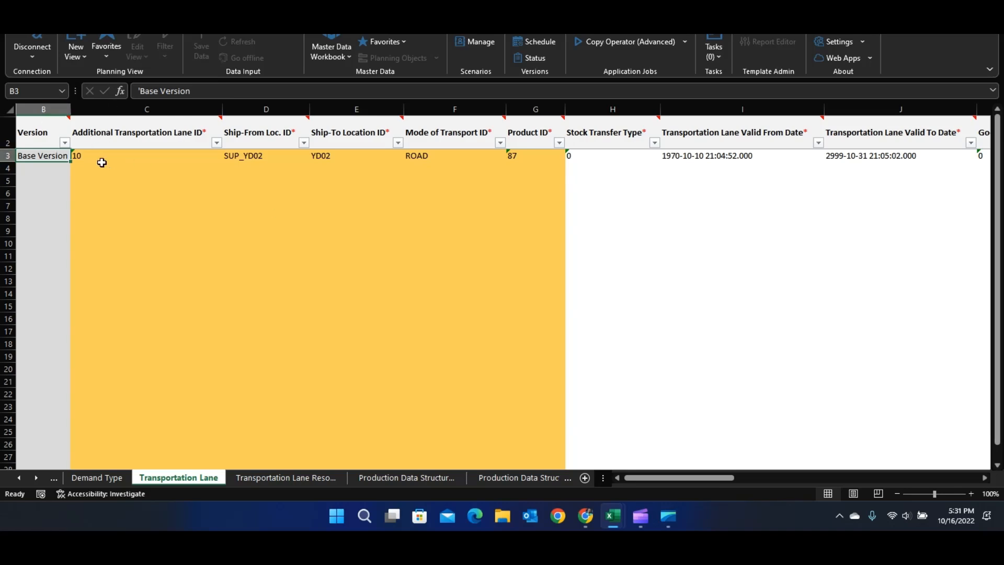
{"action": "left_click", "coordinate": [240, 158]}
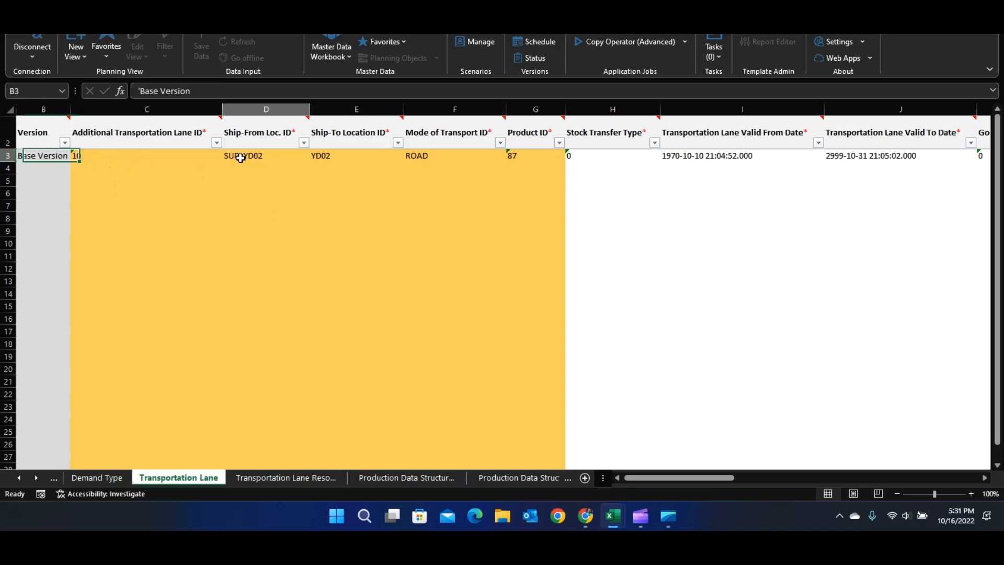
{"action": "left_click_drag", "start_coordinate": [240, 158], "coordinate": [544, 167]}
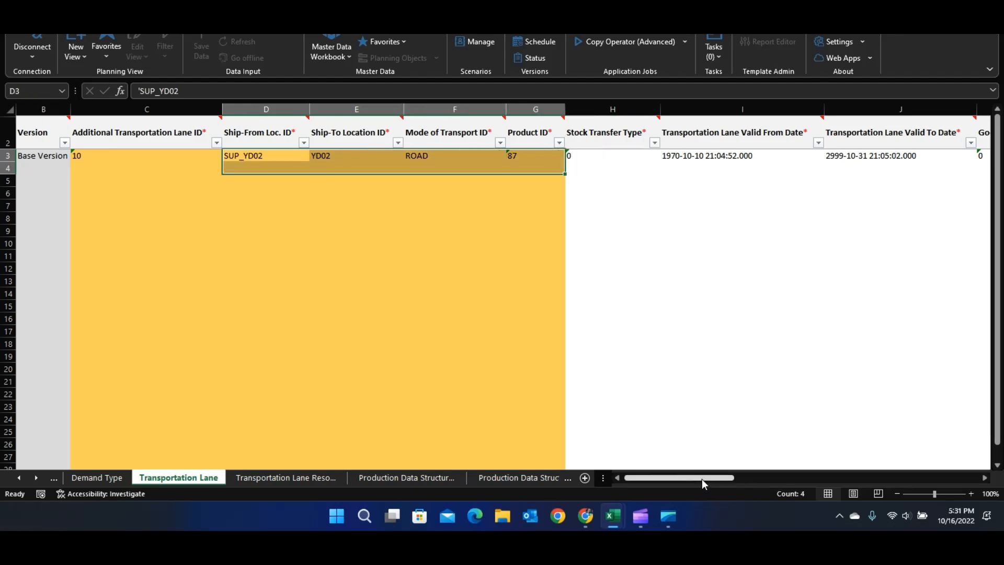
{"action": "left_click_drag", "start_coordinate": [702, 479], "coordinate": [831, 470]}
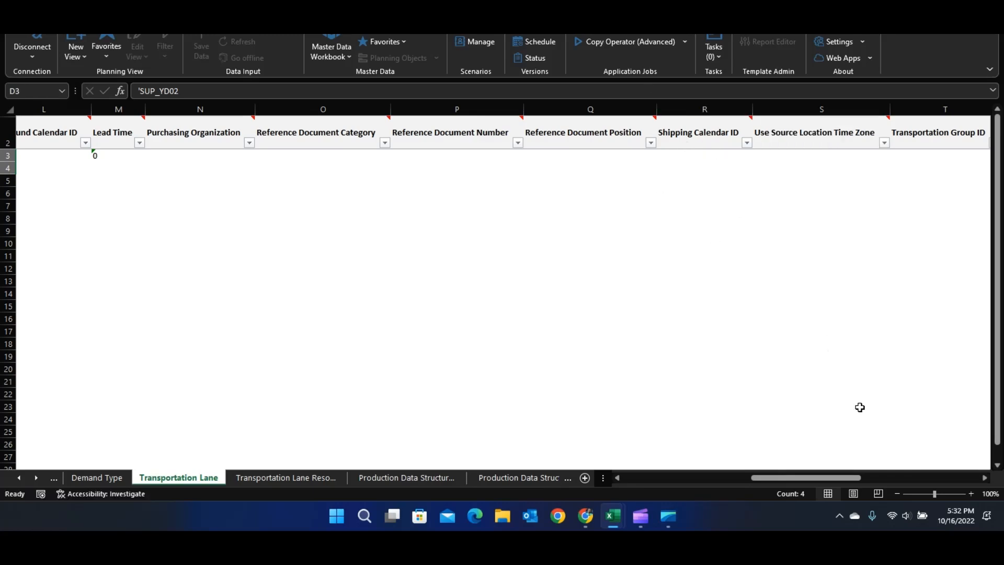
{"action": "left_click_drag", "start_coordinate": [764, 477], "coordinate": [715, 477]}
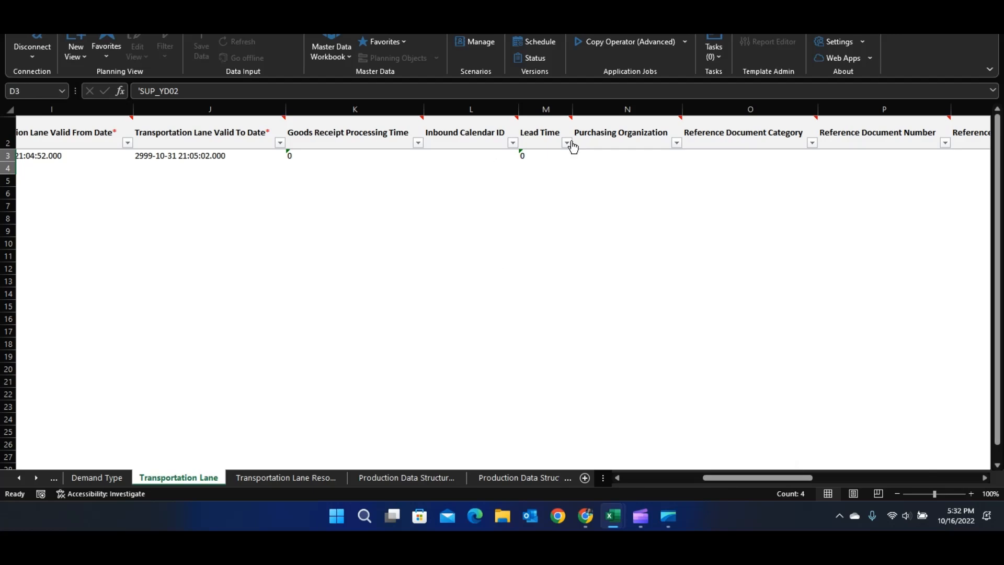
{"action": "left_click", "coordinate": [302, 157]}
{"action": "left_click", "coordinate": [689, 478]}
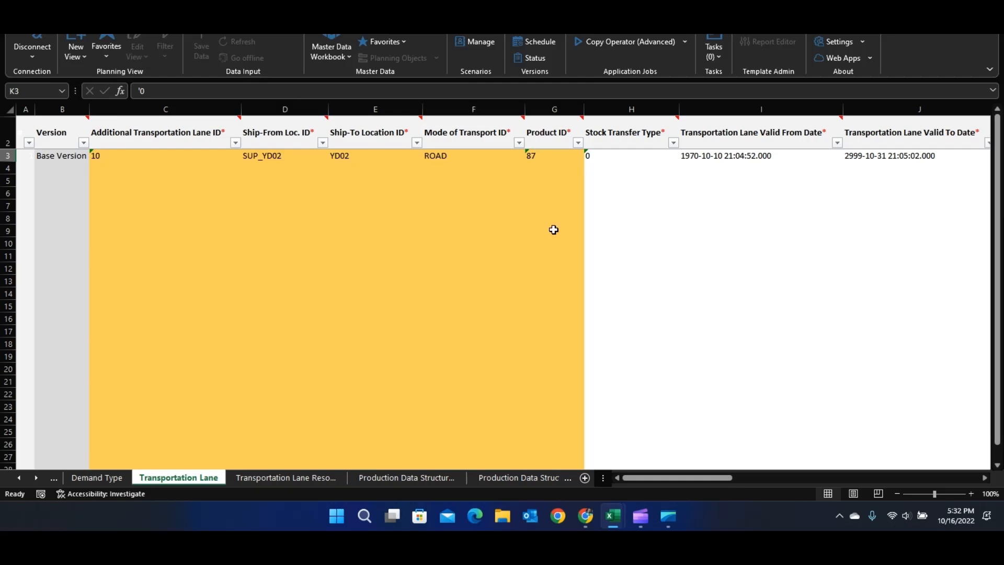
- Inspect the Transportation Lane Resource sheet's resource ID, capacity consumption rate, and ship-from and ship-to locations
{"action": "left_click", "coordinate": [256, 478]}
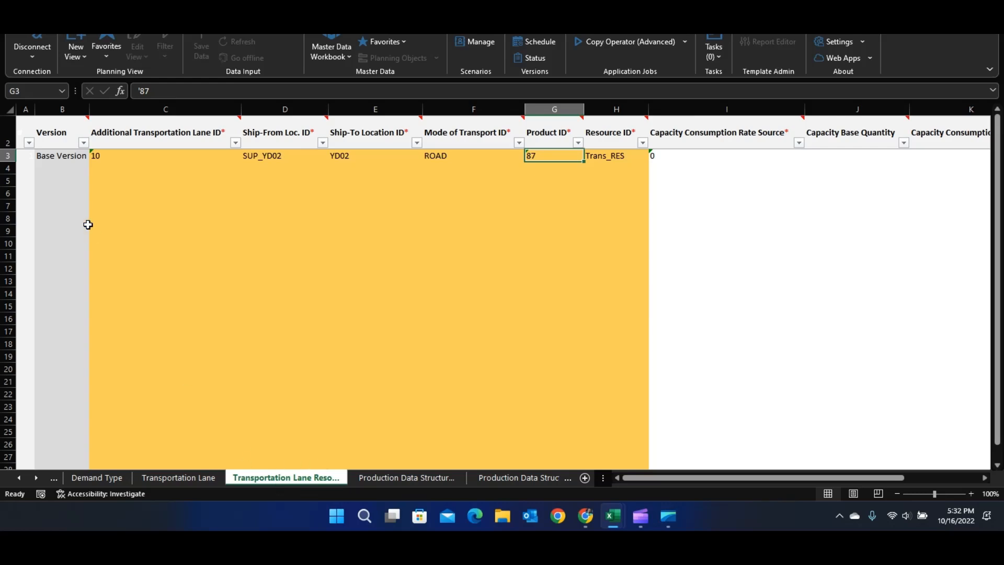
{"action": "left_click", "coordinate": [612, 155]}
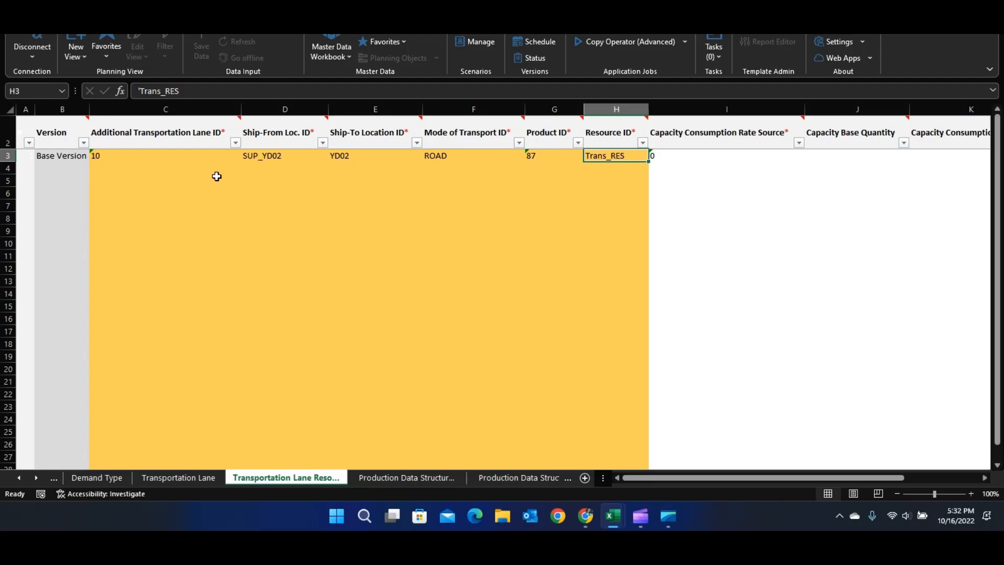
{"action": "left_click_drag", "start_coordinate": [694, 476], "coordinate": [734, 480]}
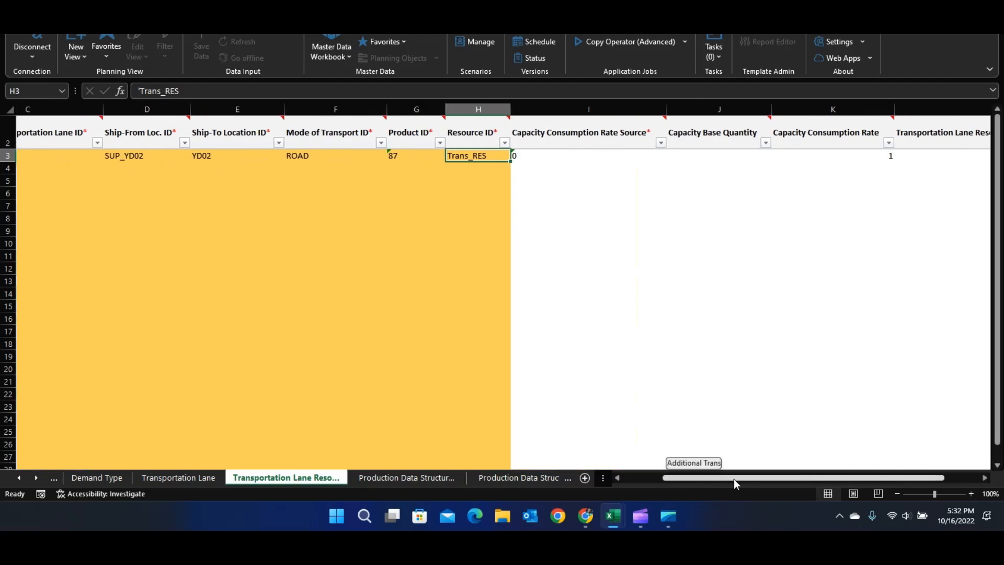
{"action": "left_click_drag", "start_coordinate": [734, 478], "coordinate": [635, 477]}
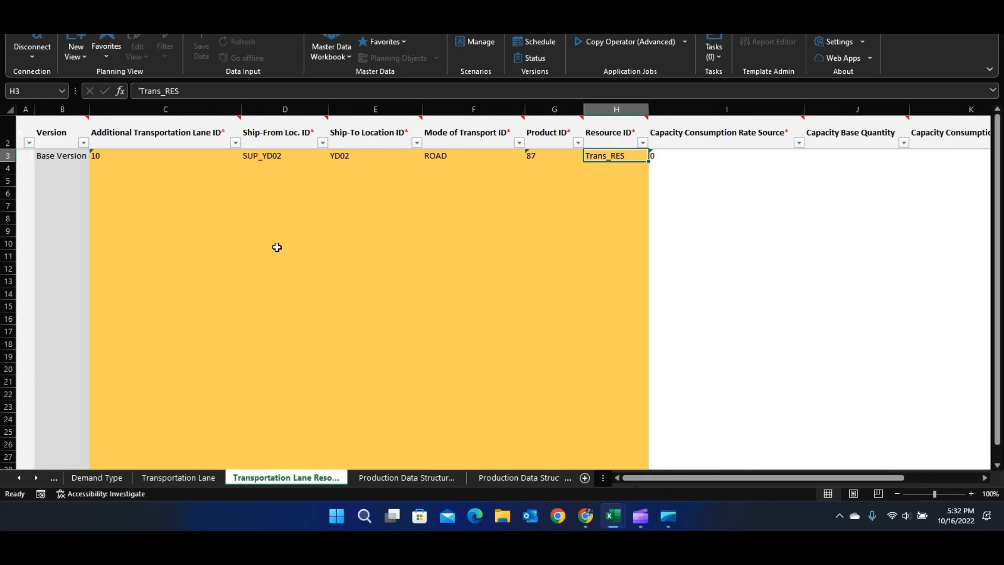
{"action": "left_click", "coordinate": [263, 154]}
{"action": "left_click", "coordinate": [372, 155]}
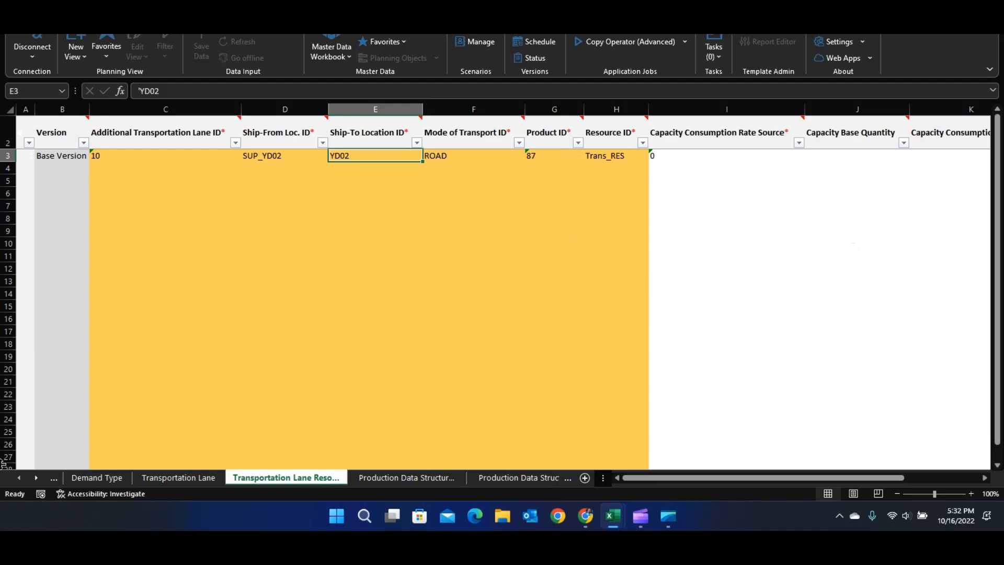
- Open the Alternative Unit of Measure sheet and examine product 103's EA and KG conversion denominators and numerators
{"action": "right_click", "coordinate": [35, 477]}
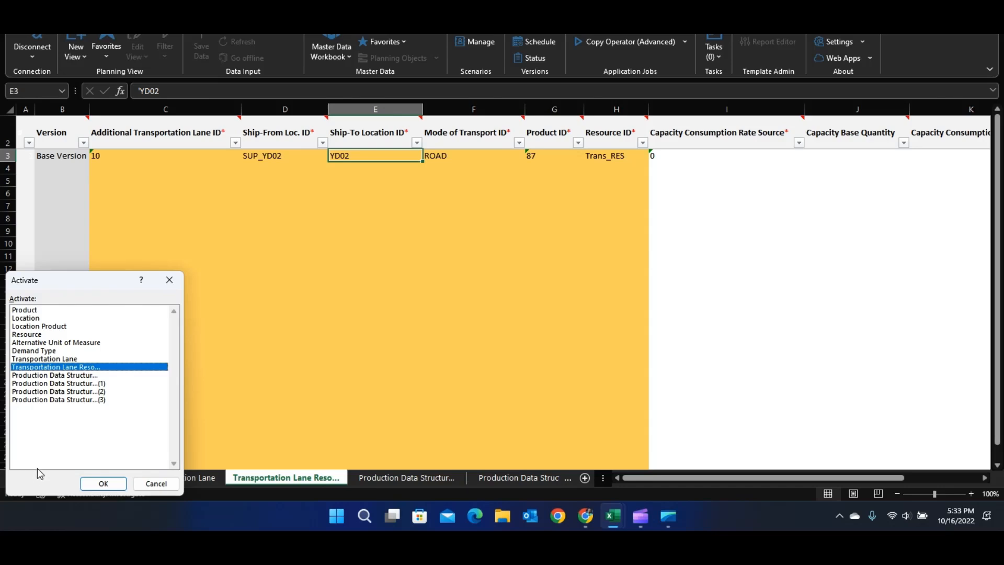
{"action": "left_click", "coordinate": [69, 343]}
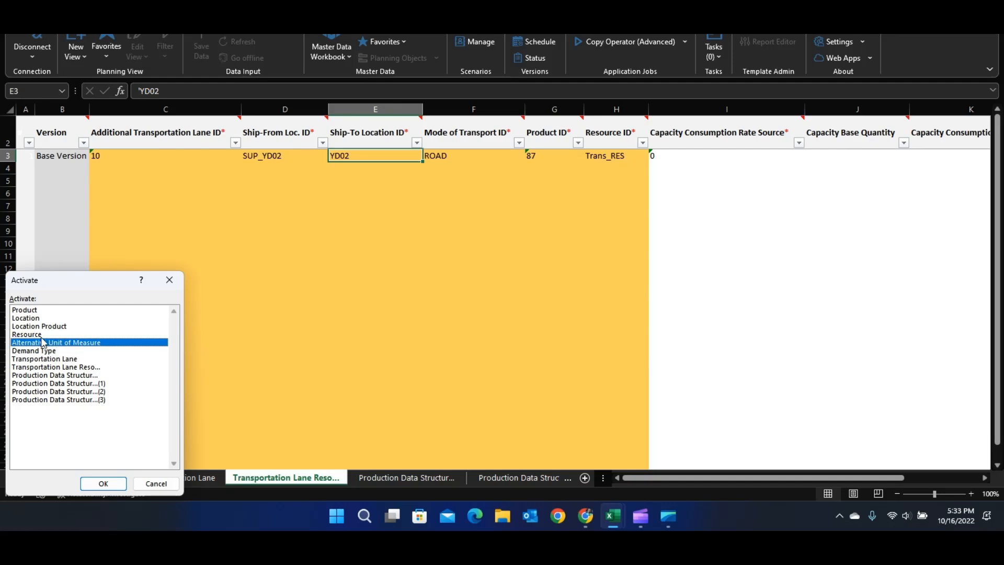
{"action": "left_click", "coordinate": [95, 485]}
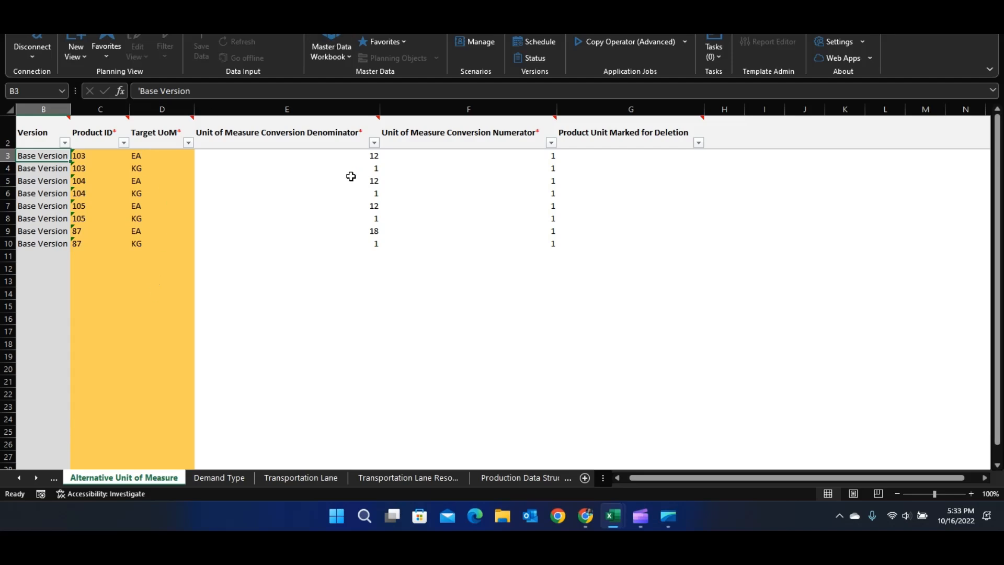
{"action": "left_click", "coordinate": [311, 156]}
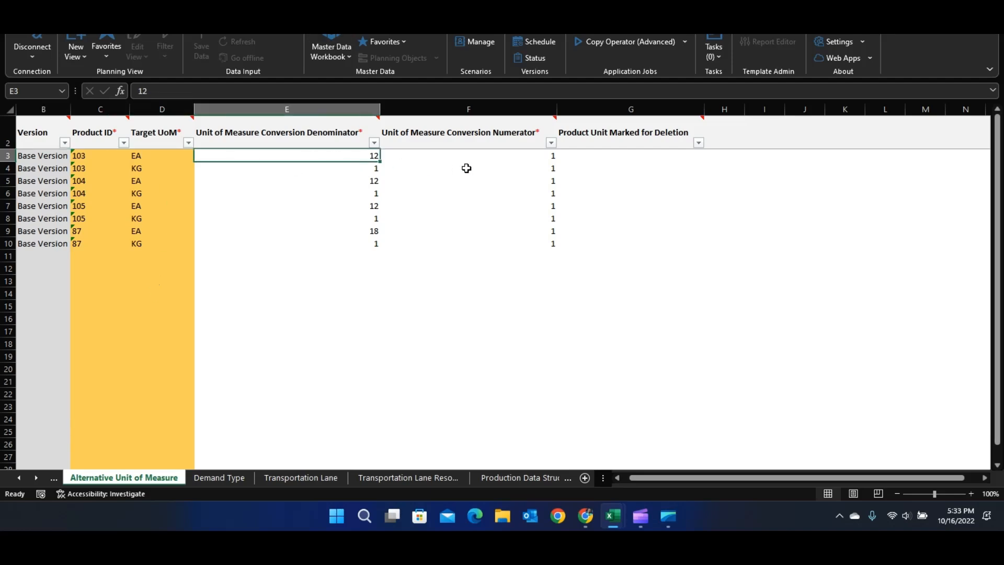
{"action": "left_click", "coordinate": [511, 156]}
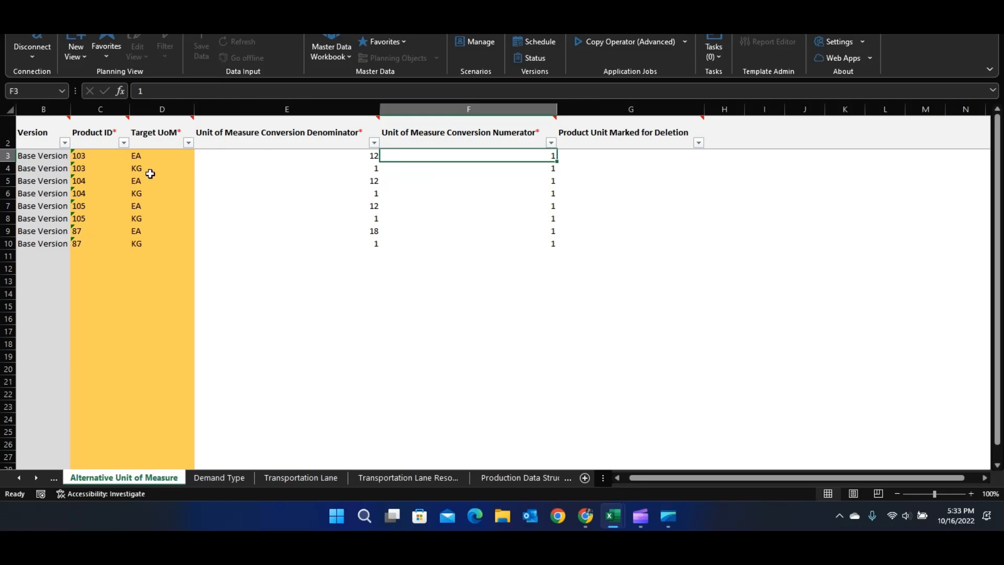
{"action": "left_click_drag", "start_coordinate": [136, 166], "coordinate": [562, 164]}
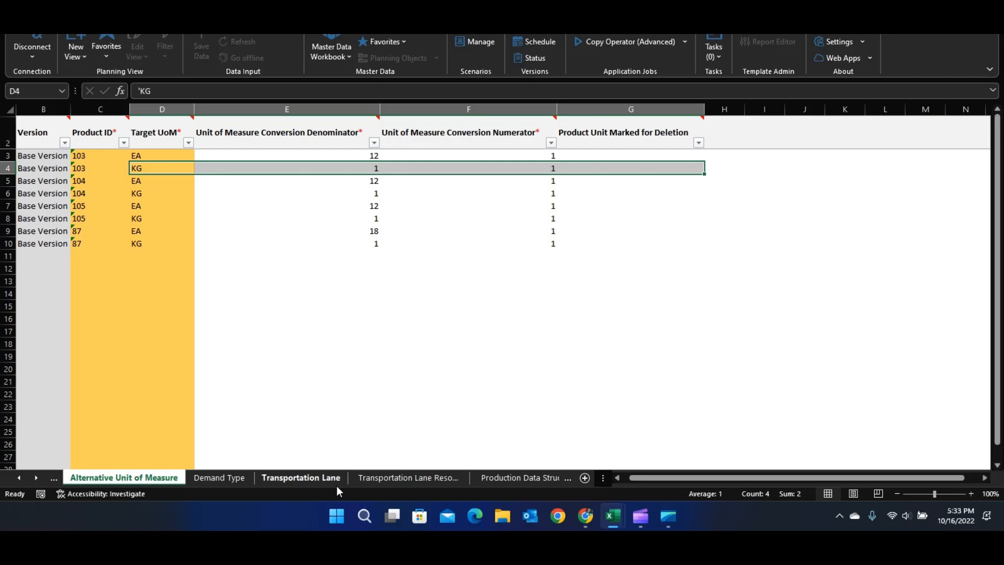
{"action": "right_click", "coordinate": [34, 475]}
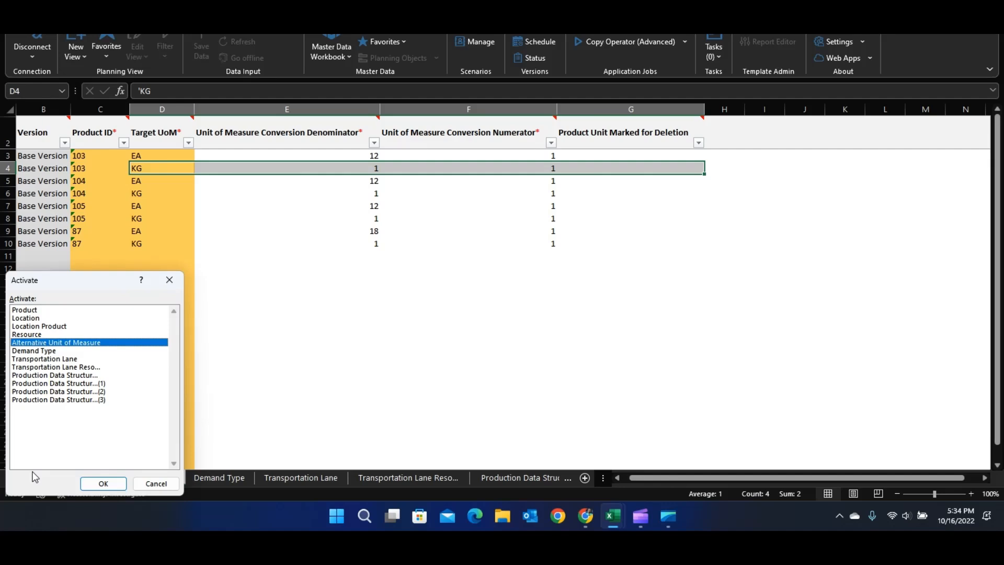
{"action": "left_click", "coordinate": [103, 483]}
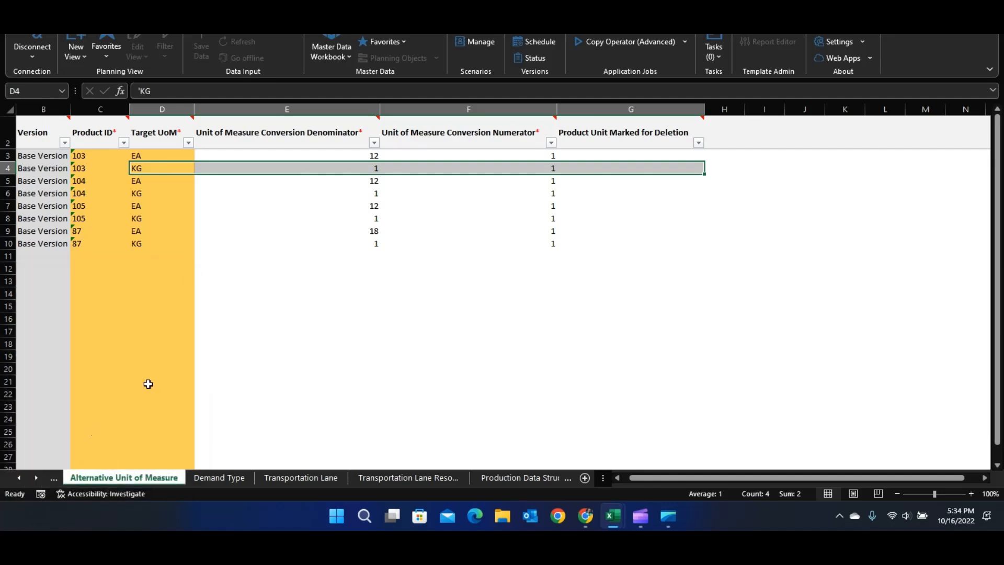